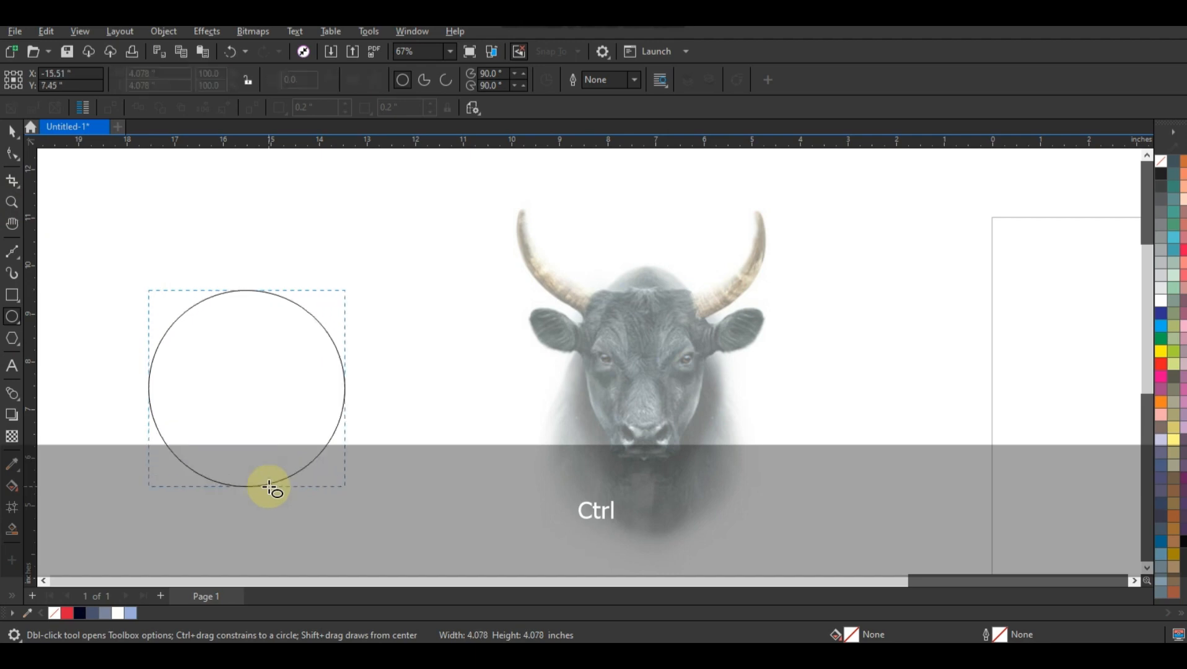
Set the circle's outline width to 4.0 pt
click(13, 132)
click(635, 80)
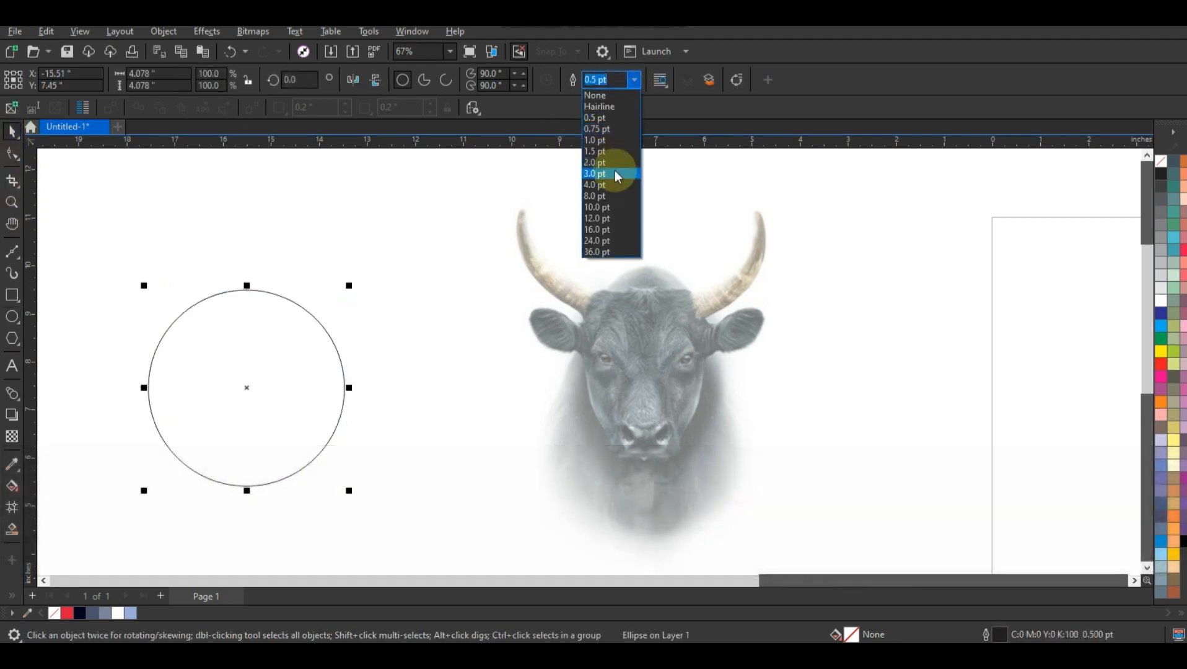
click(615, 185)
Duplicate the circle twice and overlap all three, with the third circle centred horizontally below the other two
drag(222, 384, 313, 392)
drag(347, 319, 438, 257)
shift+click(213, 386)
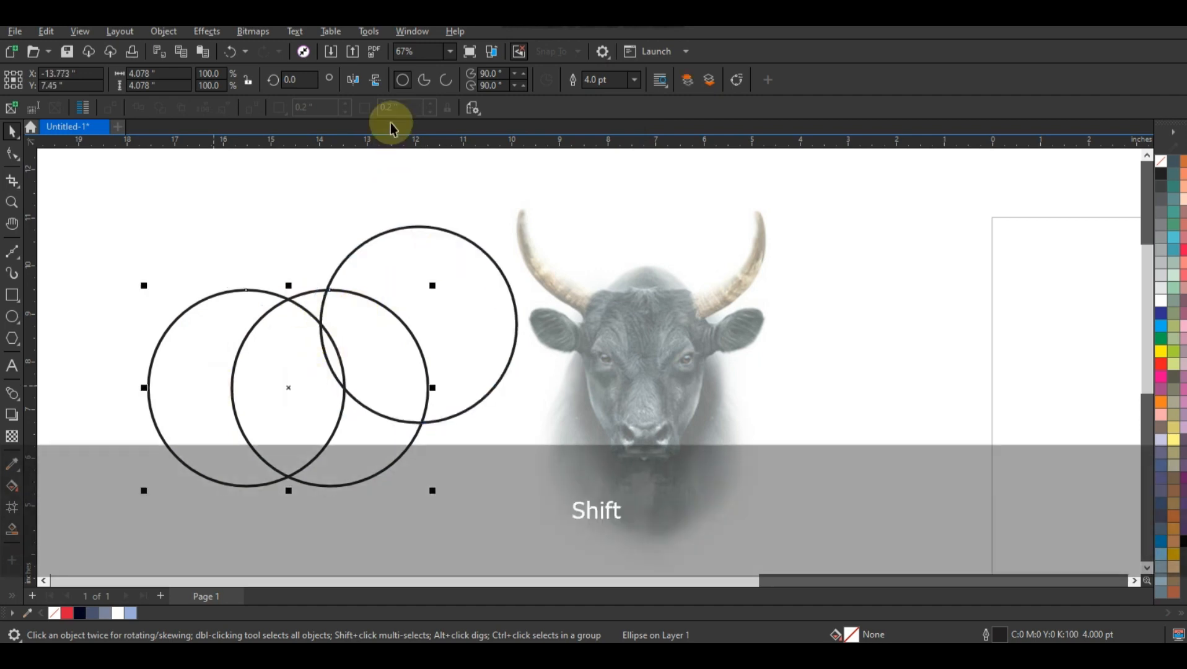
drag(432, 326, 315, 433)
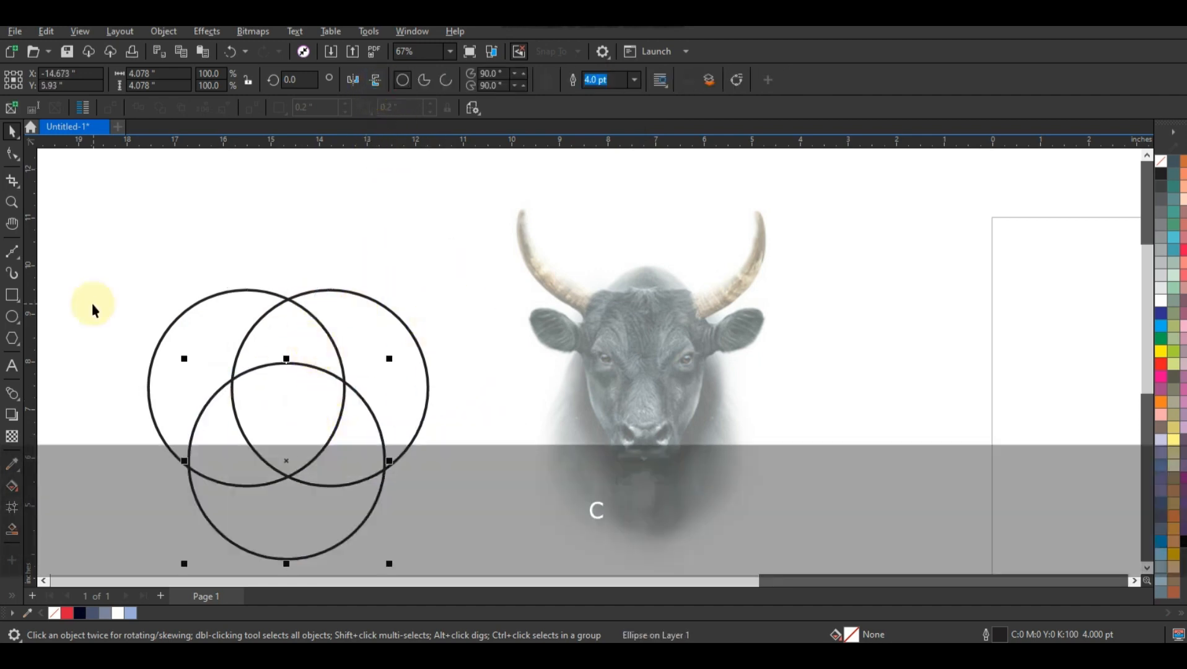
click(91, 302)
drag(323, 373, 314, 338)
shift+click(314, 322)
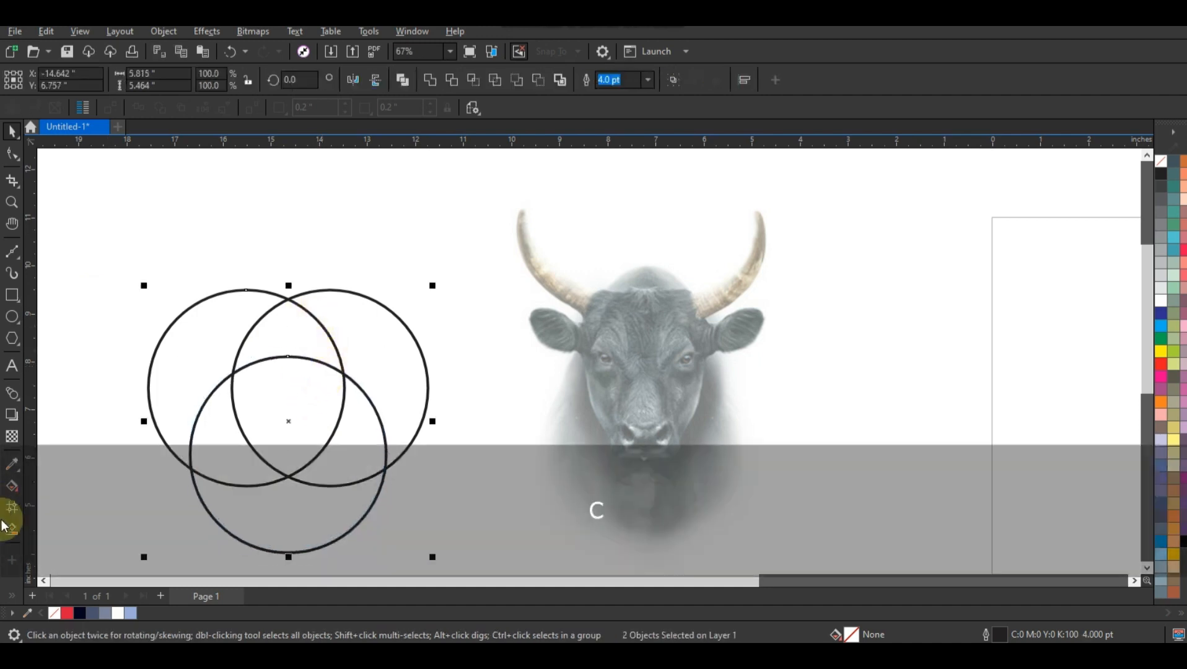
Create a shield shape with Smart Fill from the region common to all three circles, then delete the circles
click(12, 528)
click(268, 417)
click(11, 131)
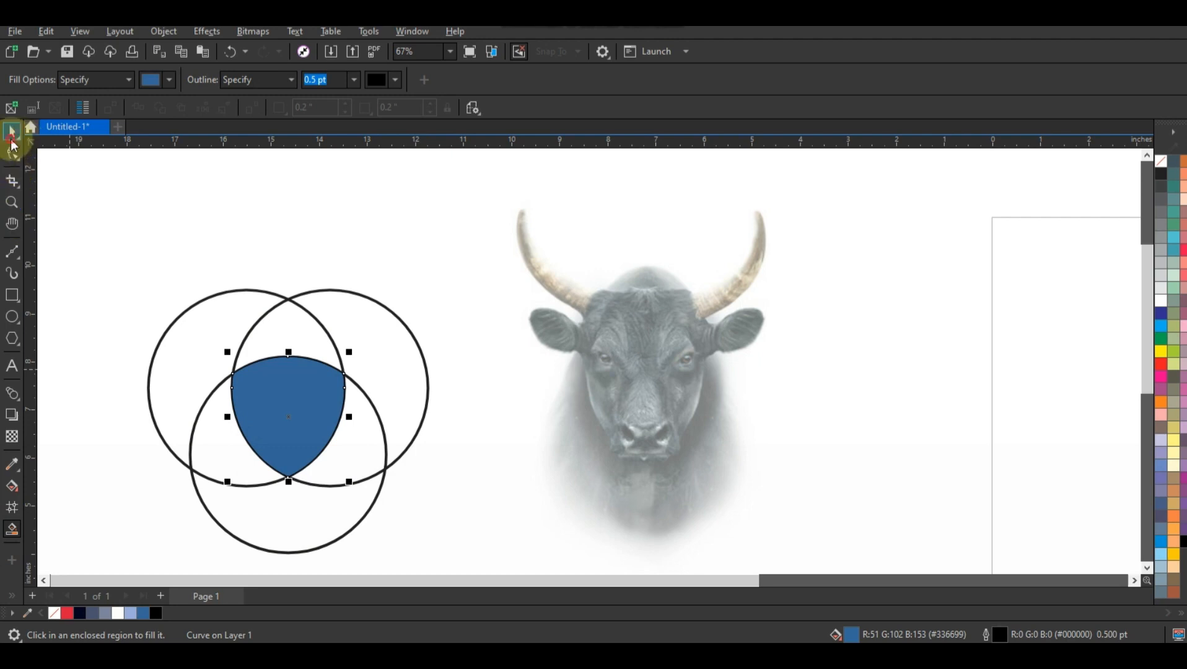
click(386, 327)
key(Delete)
click(355, 390)
key(Delete)
Remove the shield's fill and set its outline width to 4.0 pt
click(325, 393)
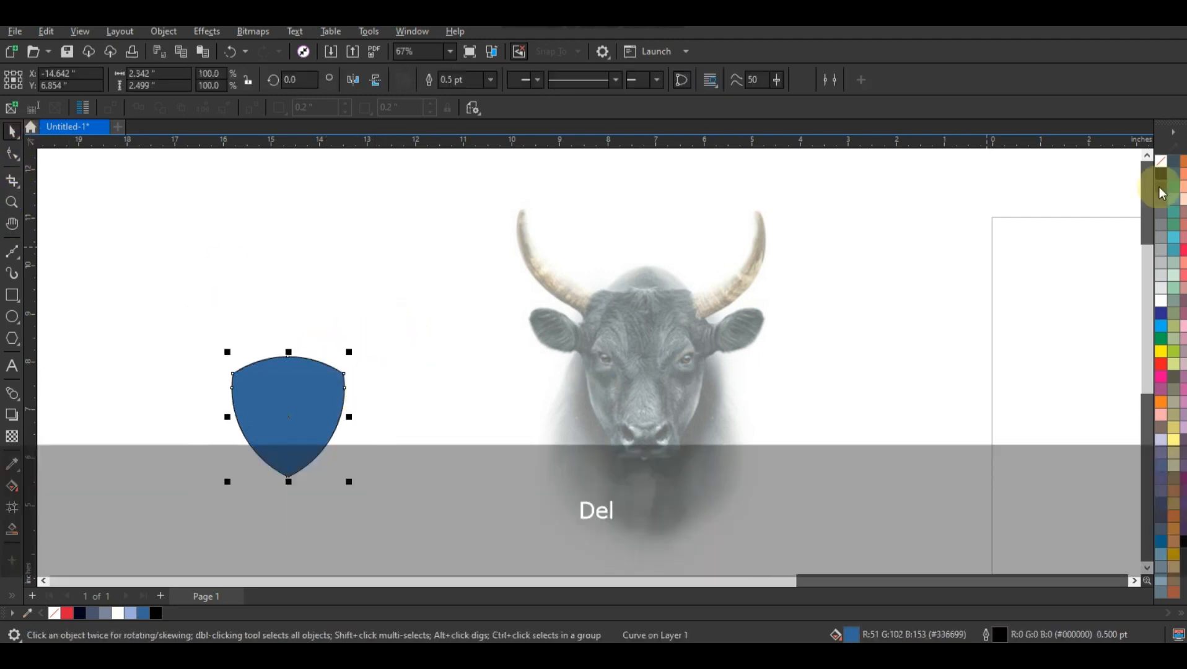
click(1161, 162)
click(490, 80)
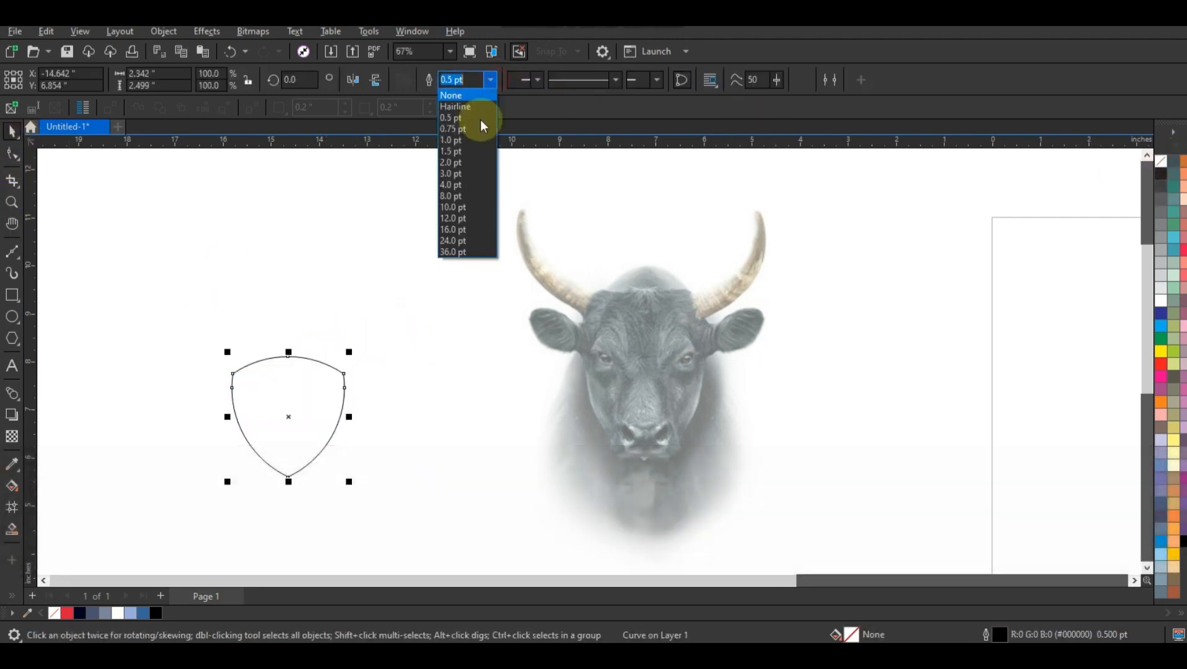
click(471, 179)
Enlarge the shield to about 5.75 × 6.14 inches and place it centred over the bull photo
drag(349, 352, 409, 286)
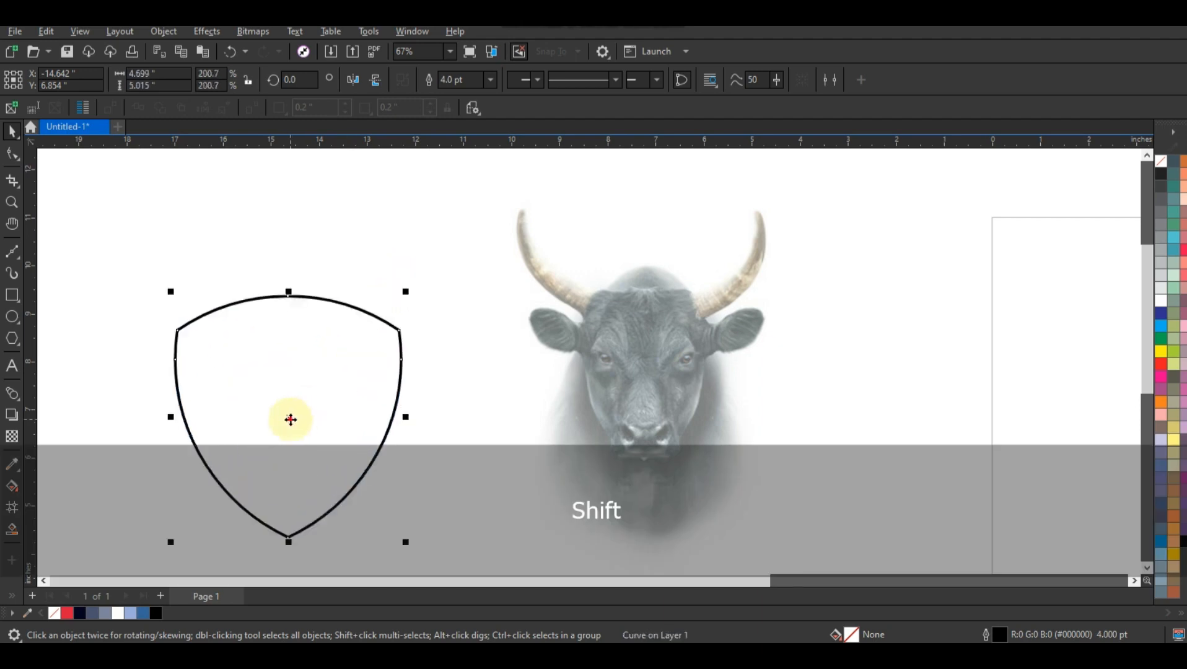
drag(289, 418, 644, 397)
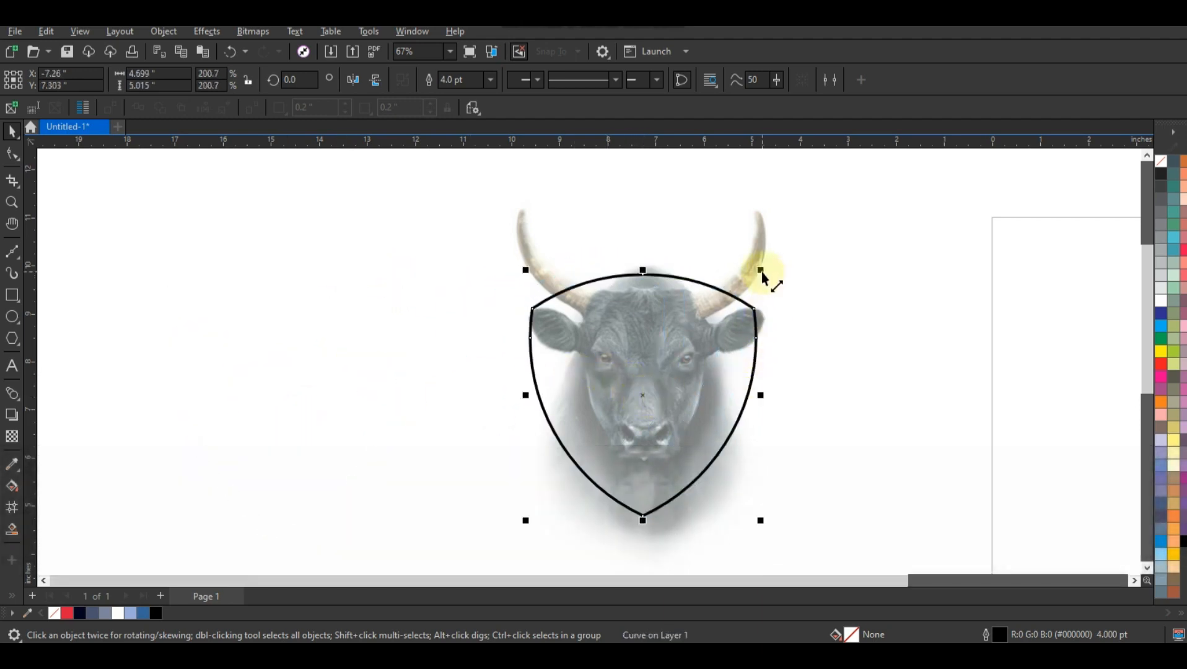
drag(763, 268, 787, 243)
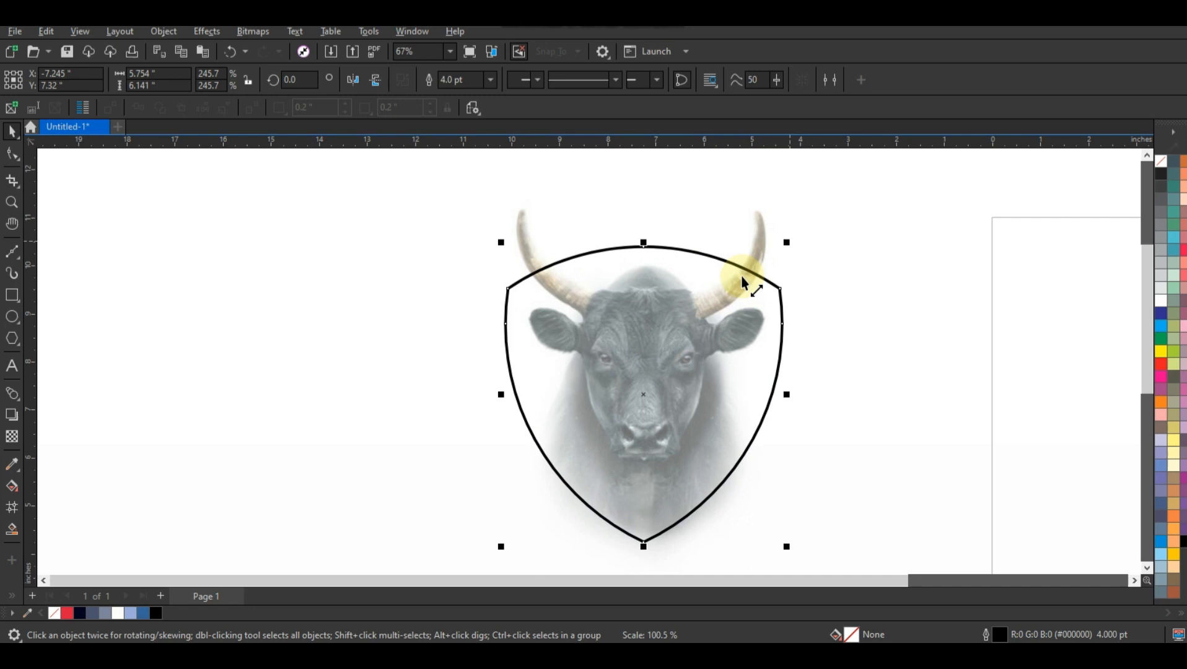
click(316, 313)
Set a 3.0 pt outline width for the Pen tool before drawing on the bull's head
click(12, 202)
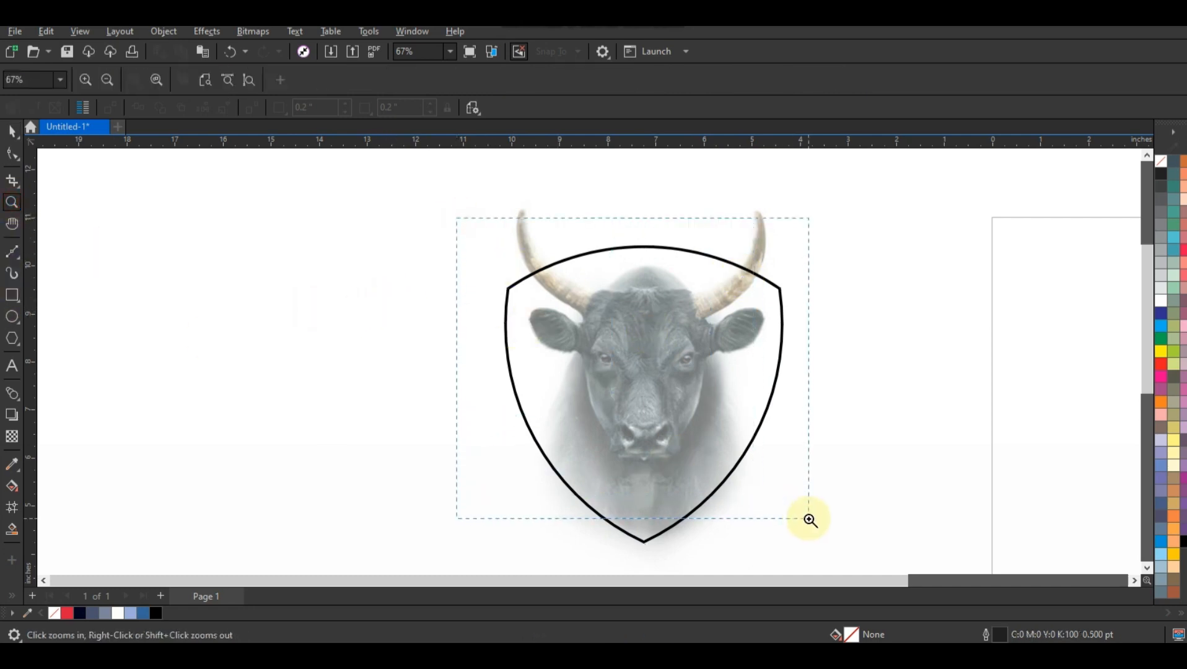
drag(811, 520, 811, 520)
drag(356, 211, 824, 442)
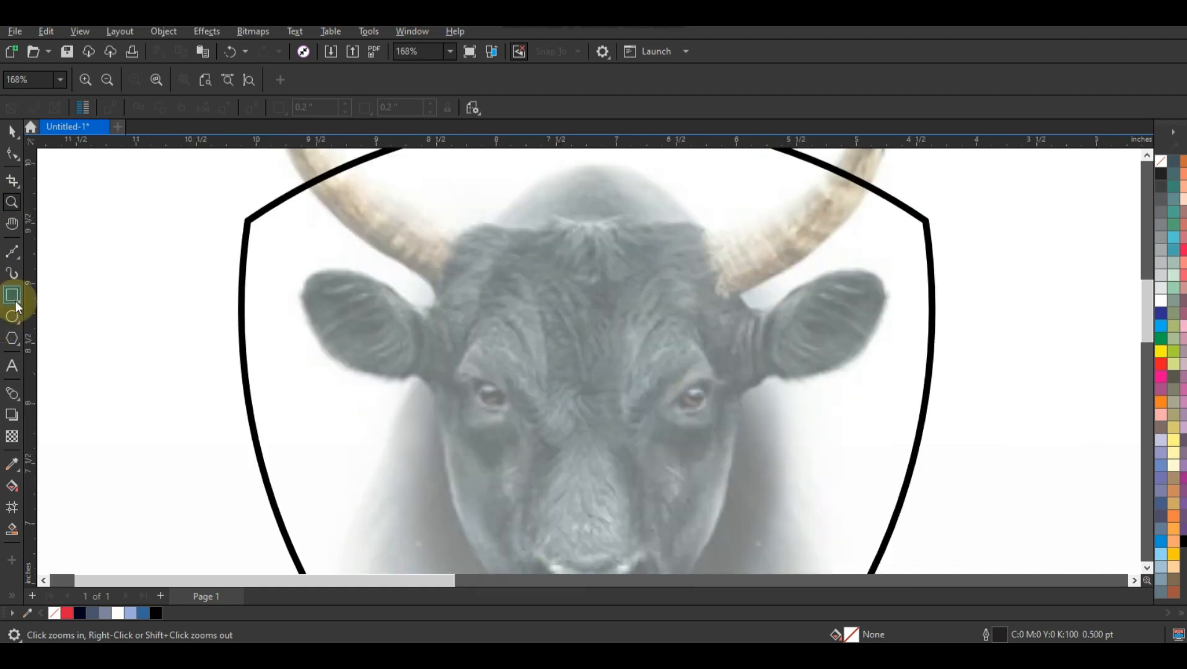
click(13, 253)
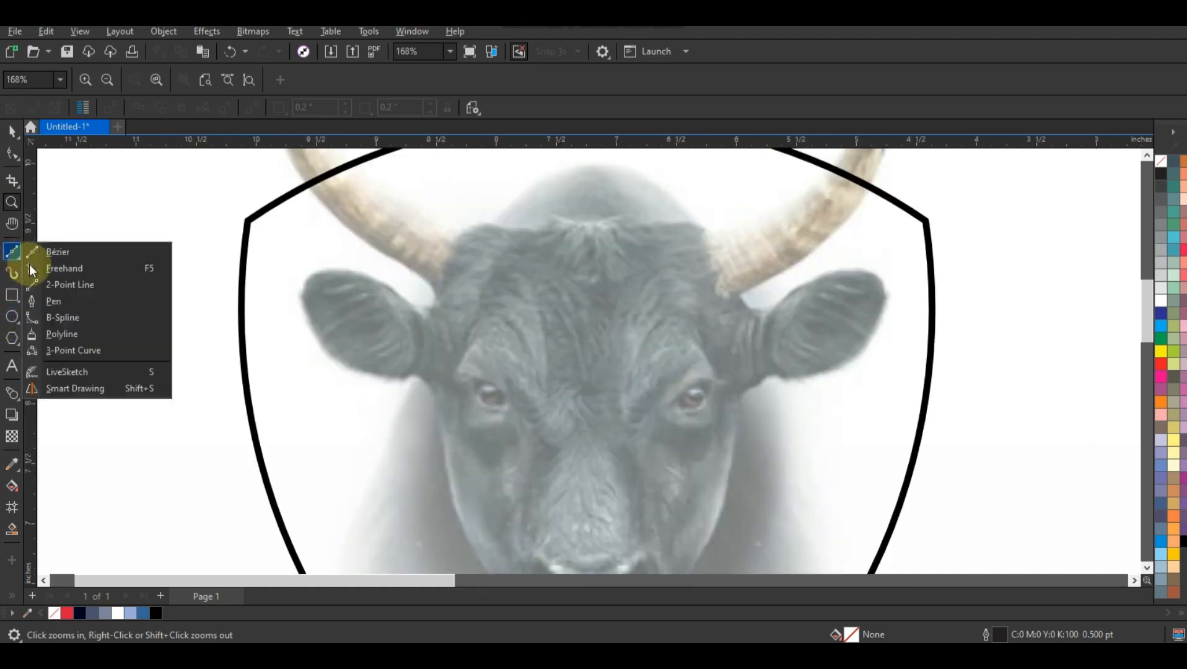
click(54, 304)
click(511, 80)
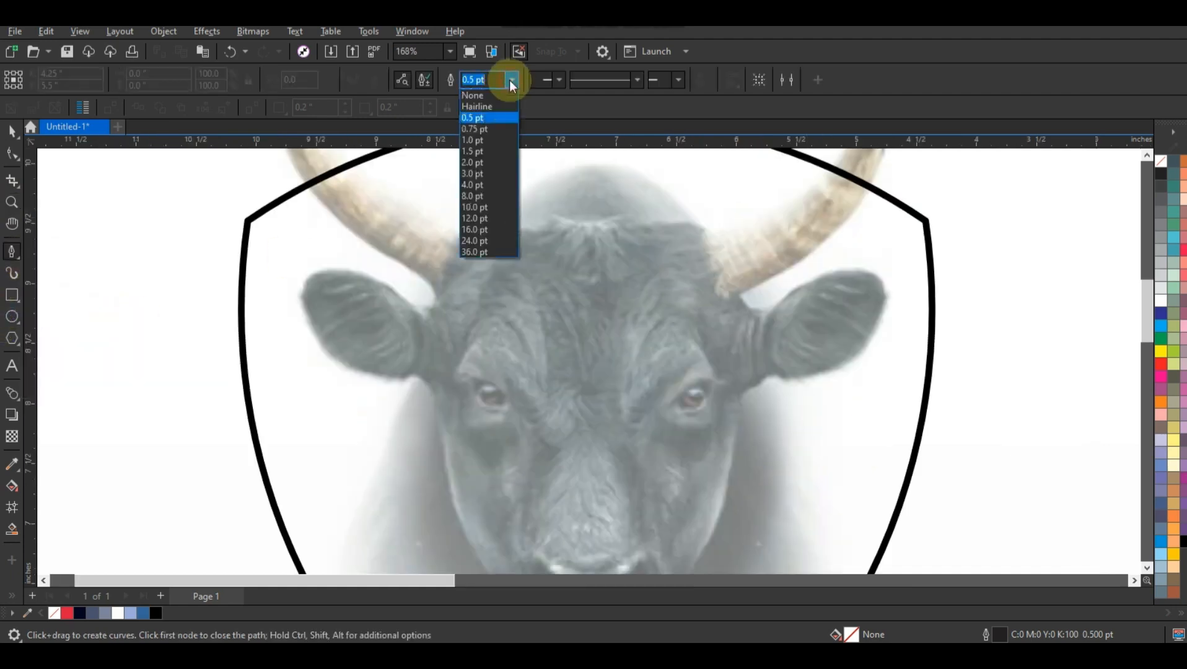
click(484, 173)
click(627, 431)
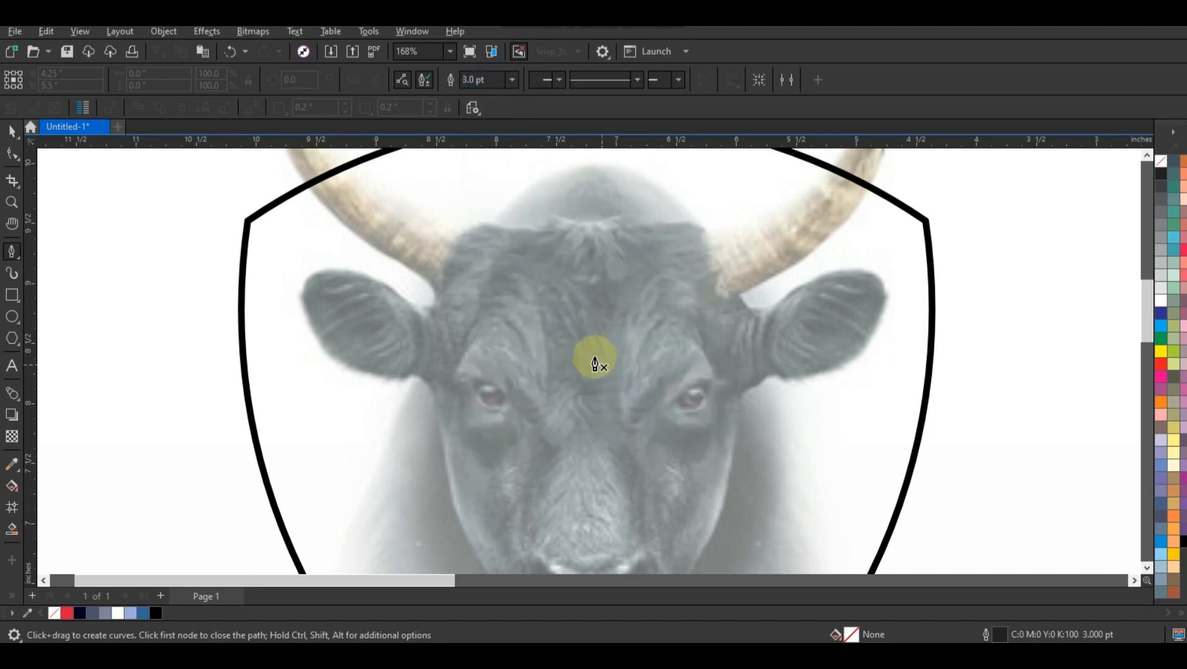
Trace one half of the bull's head with straight Pen segments, from the crown's middle around the ear and jagged fur to the shield's edge
click(586, 224)
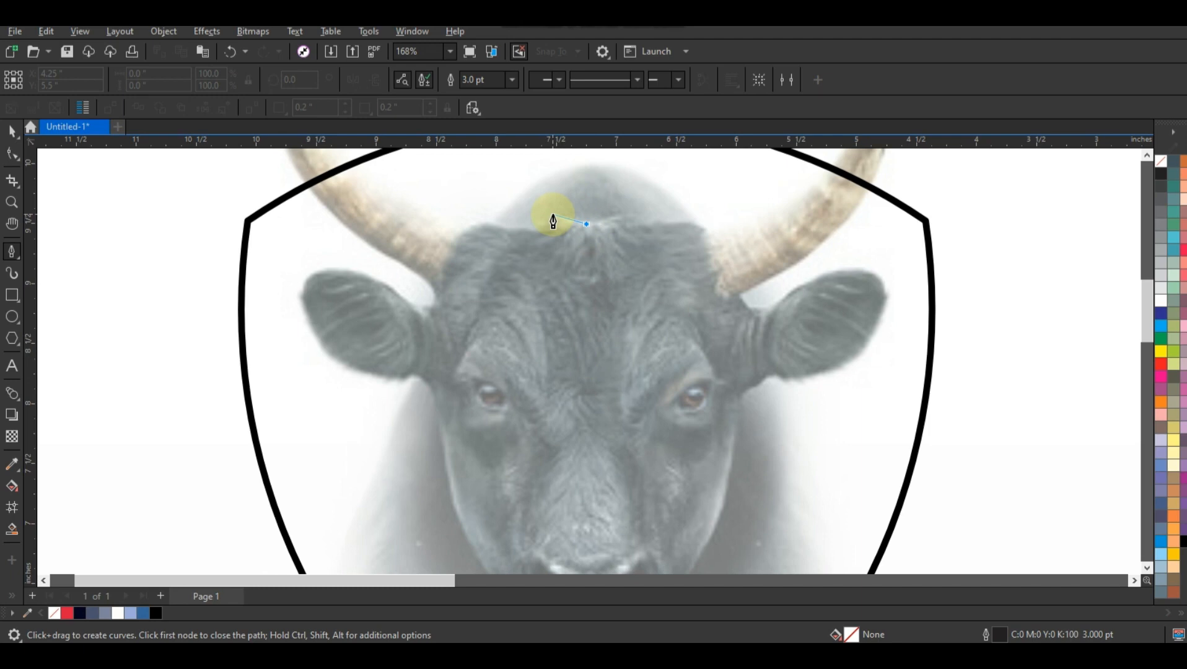
double_click(471, 212)
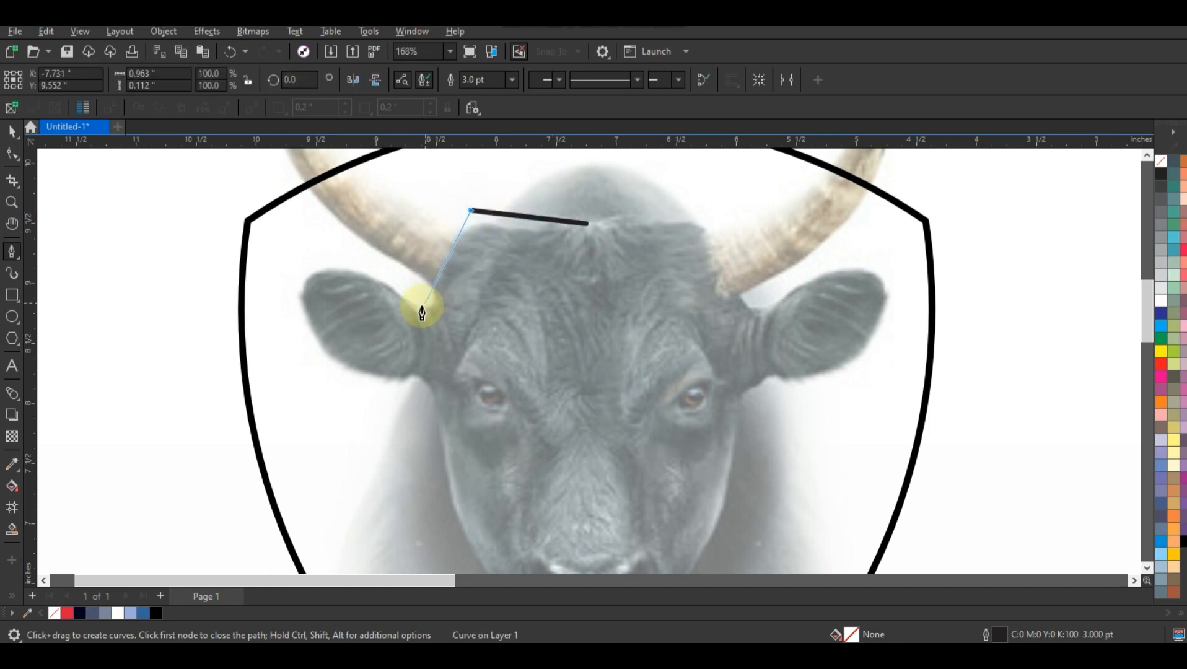
click(432, 304)
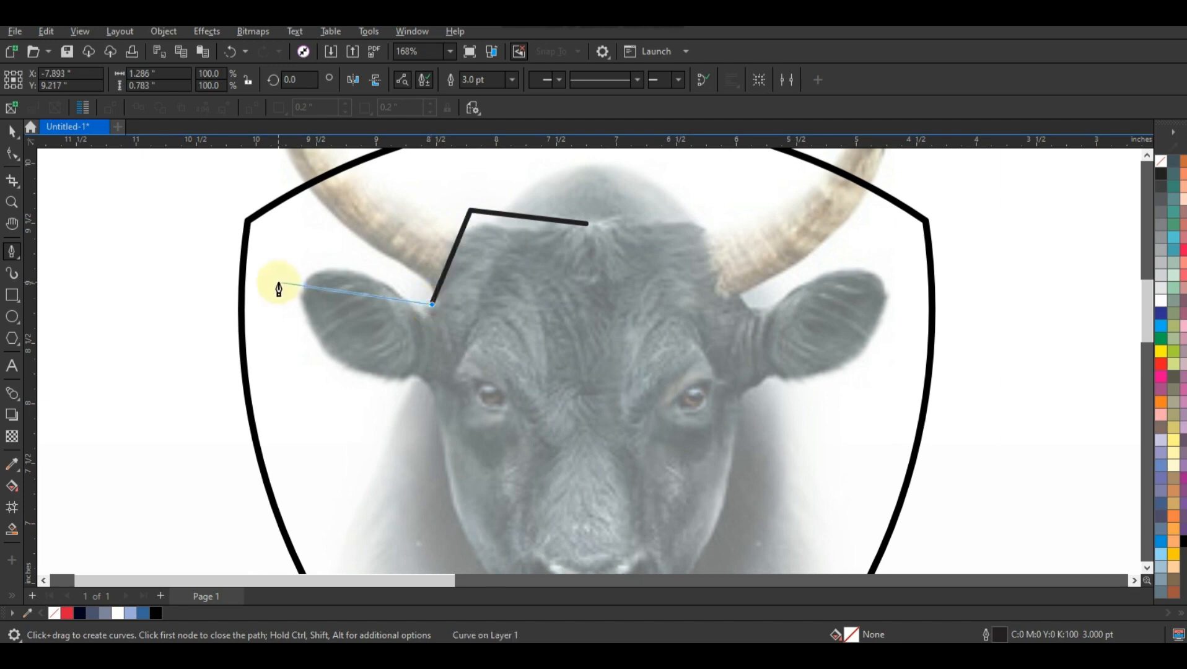
click(279, 283)
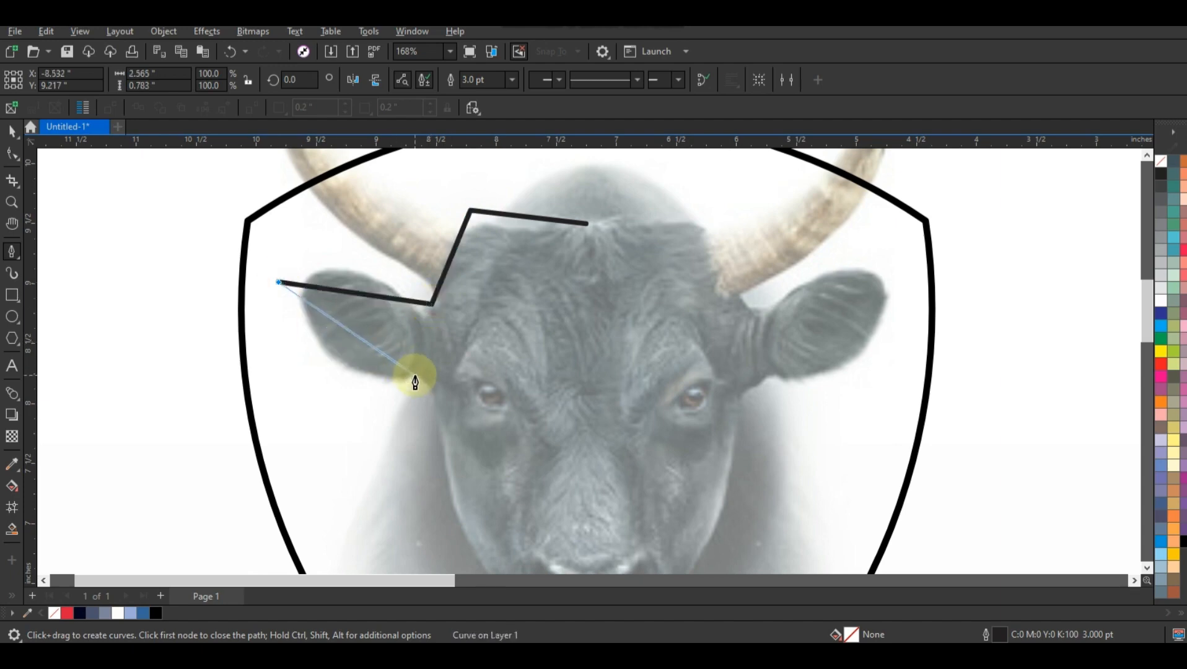
click(415, 376)
click(379, 404)
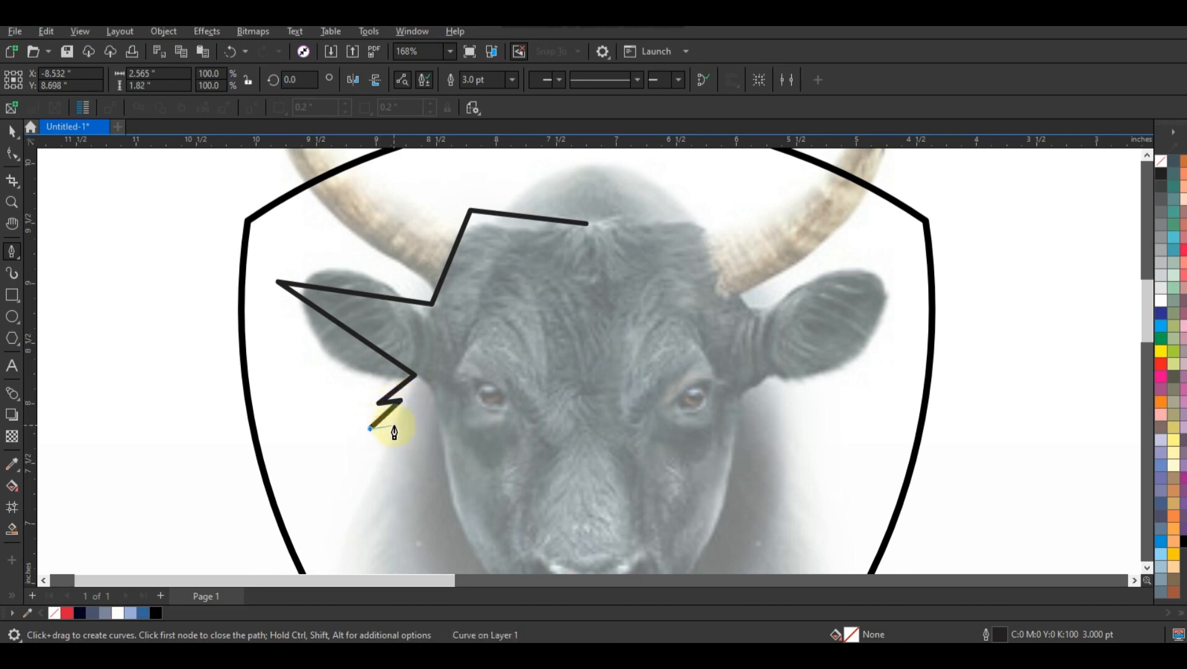
click(394, 426)
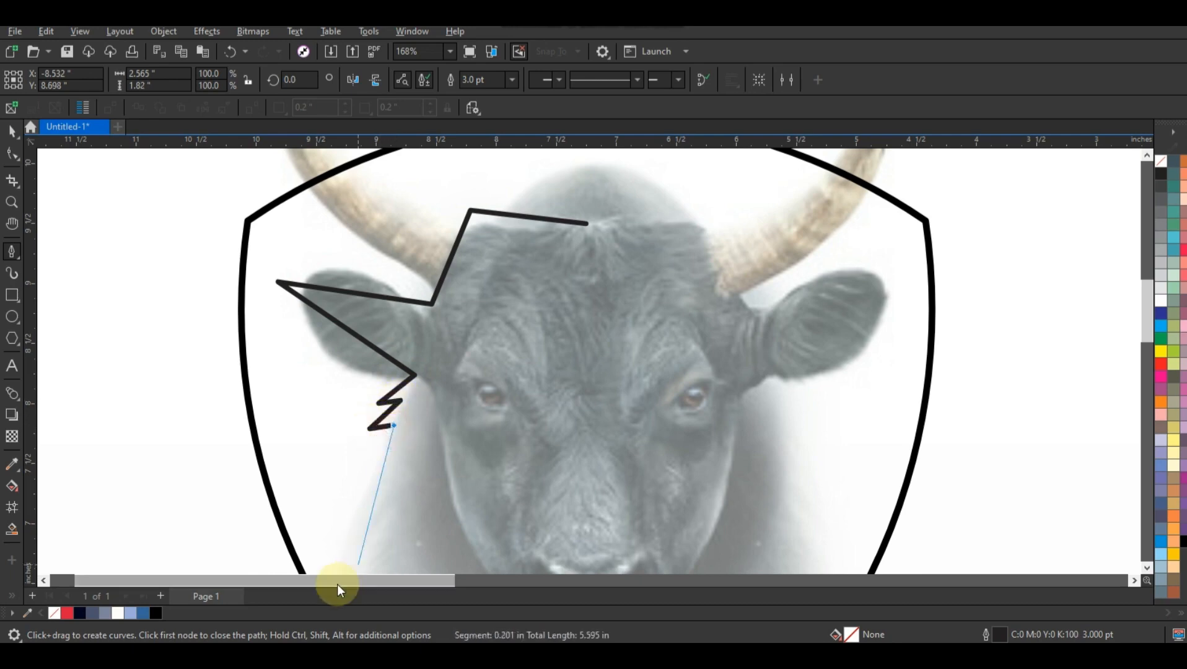
click(291, 564)
key(space)
Lower the traced line's bottom end node slightly and convert all of its segments to curves
key(F3)
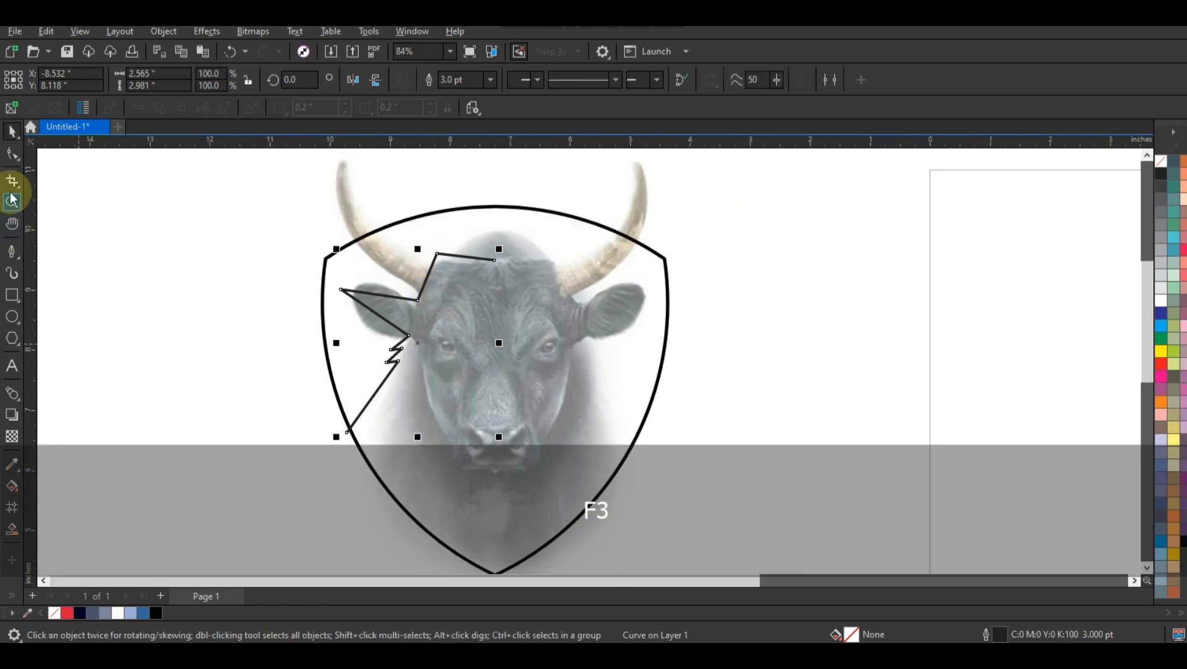
click(12, 153)
drag(345, 433, 344, 455)
click(12, 202)
drag(284, 238, 632, 482)
click(12, 154)
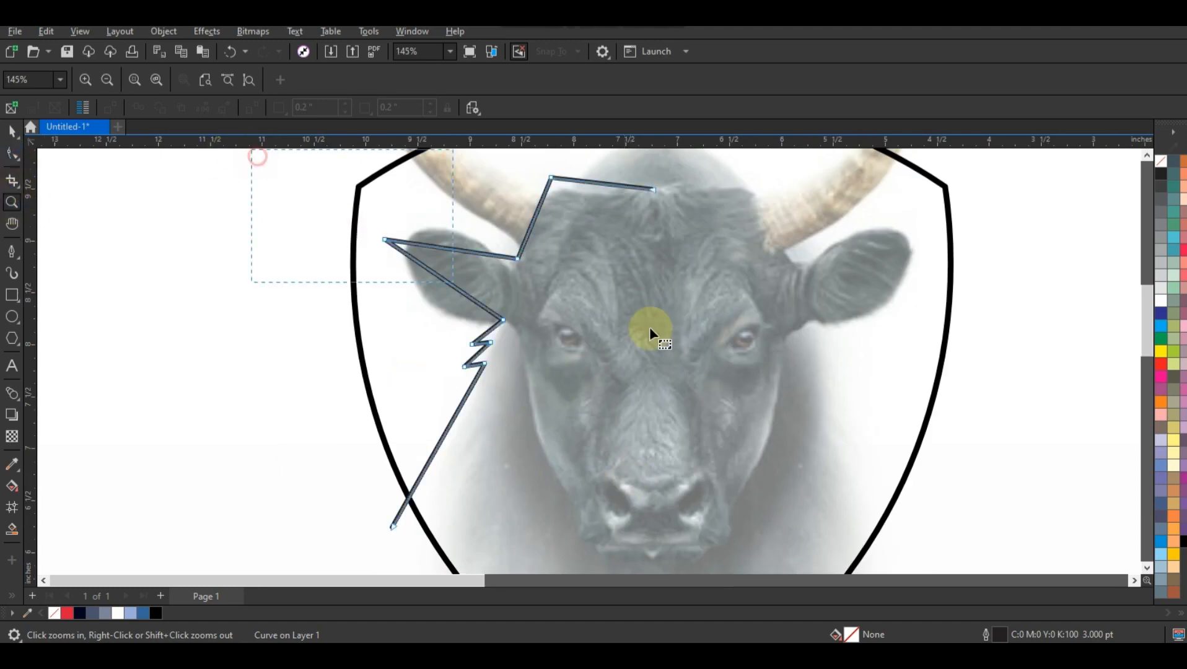
key(F10)
click(216, 81)
Bend the ear's lower and upper segments outward so they follow the ear in the photo
click(12, 201)
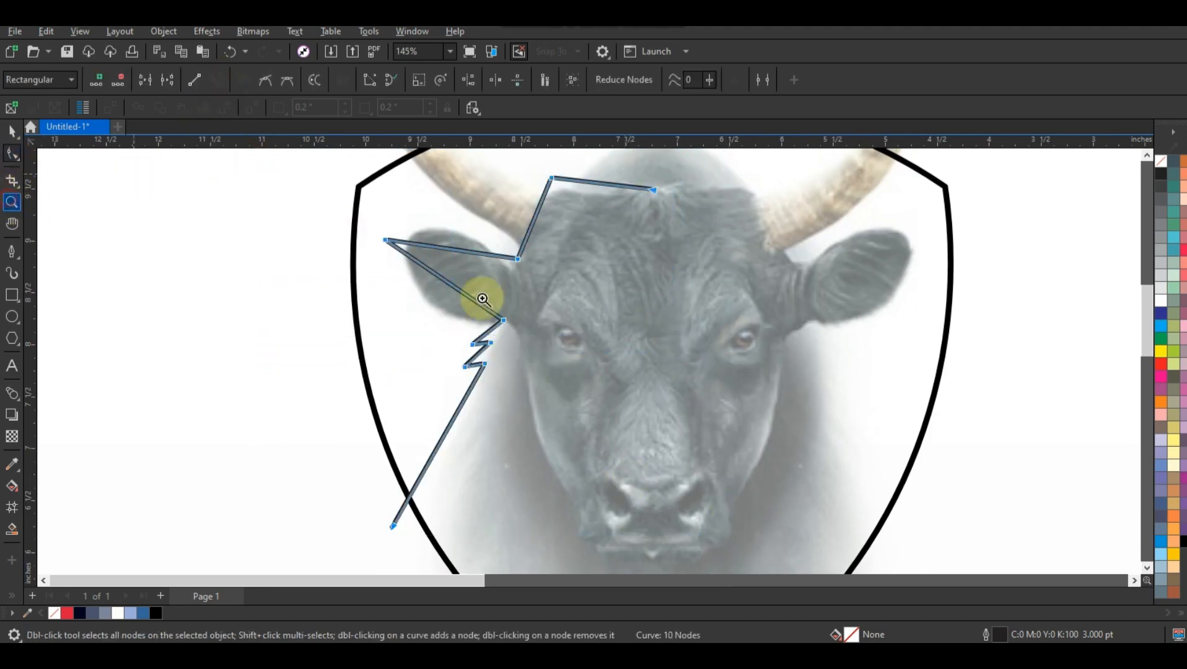
click(1146, 155)
drag(342, 188, 841, 409)
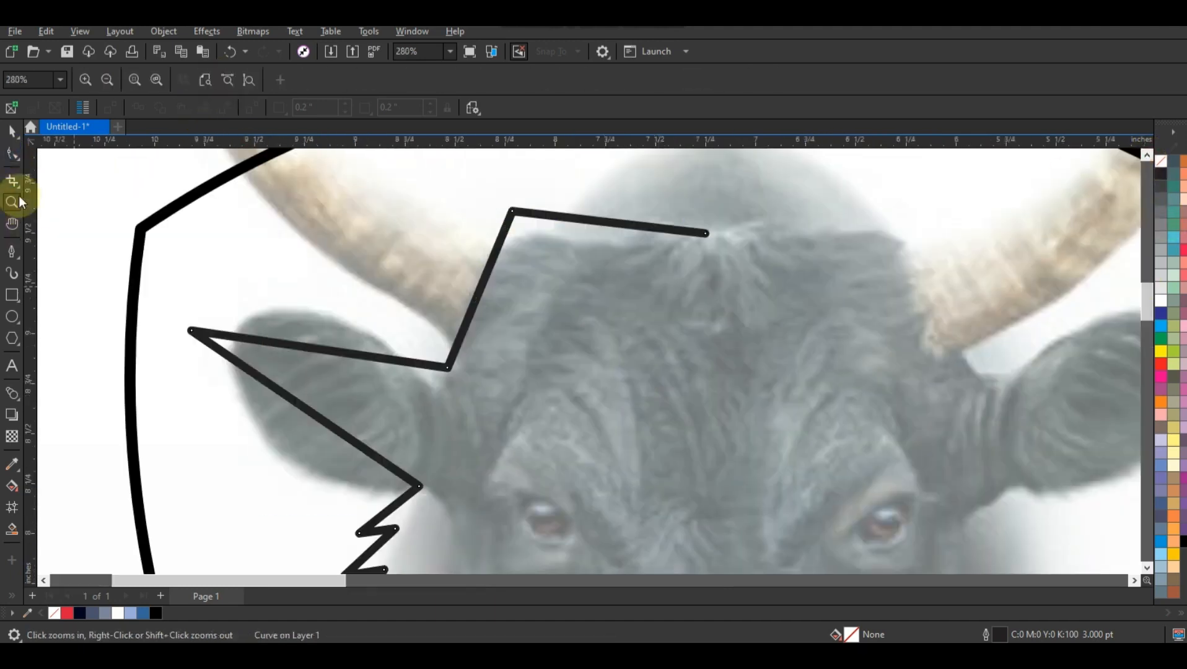
click(13, 153)
drag(436, 471, 238, 416)
drag(362, 353, 352, 279)
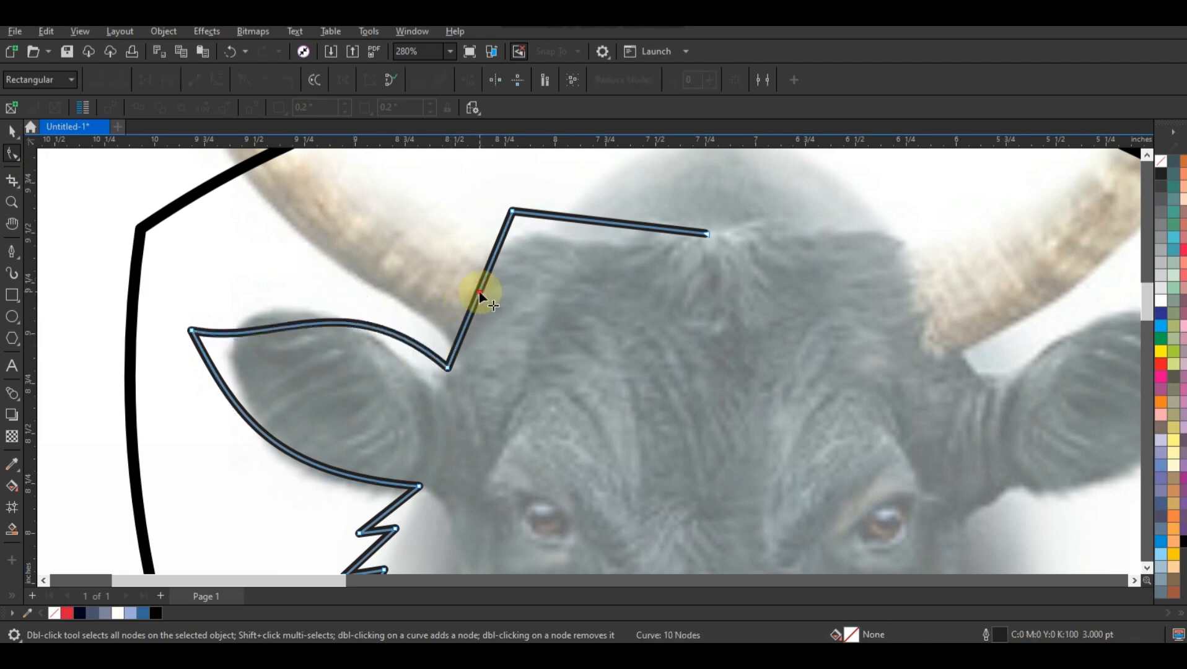
Curve the traced head's side, crown and neck lines, and shift the crown's corner node inward
drag(480, 294, 508, 219)
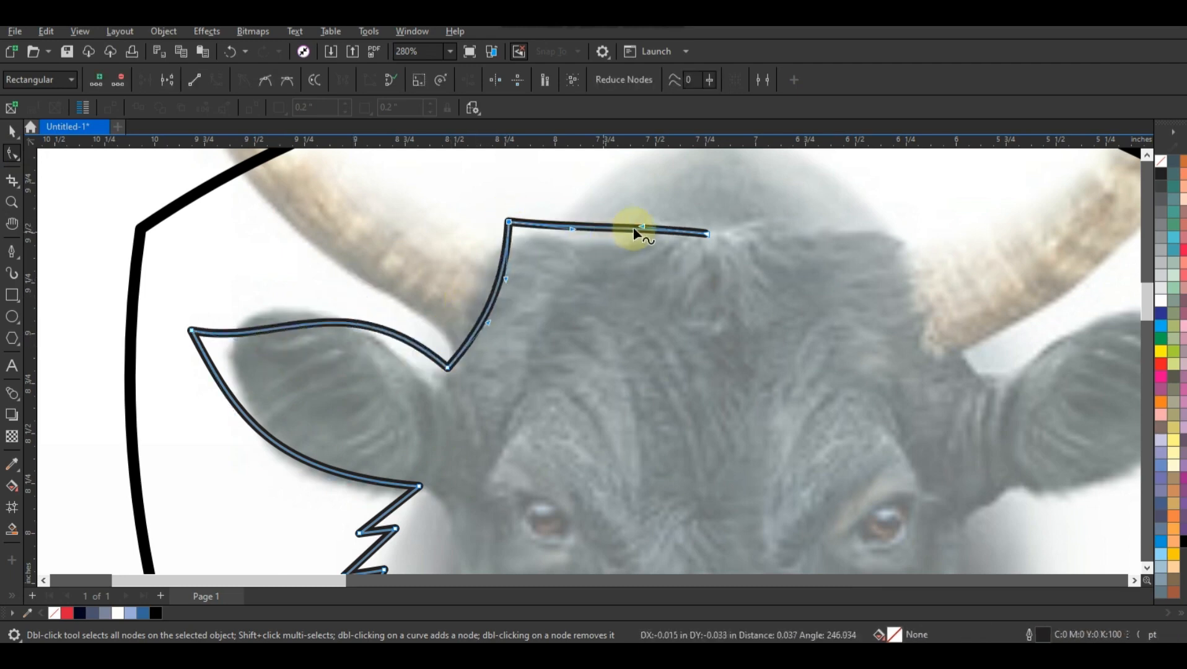
mouse_move(633, 228)
mouse_down()
mouse_move(644, 223)
mouse_move(566, 231)
mouse_move(641, 225)
mouse_move(647, 239)
mouse_up()
drag(509, 222, 525, 223)
click(447, 366)
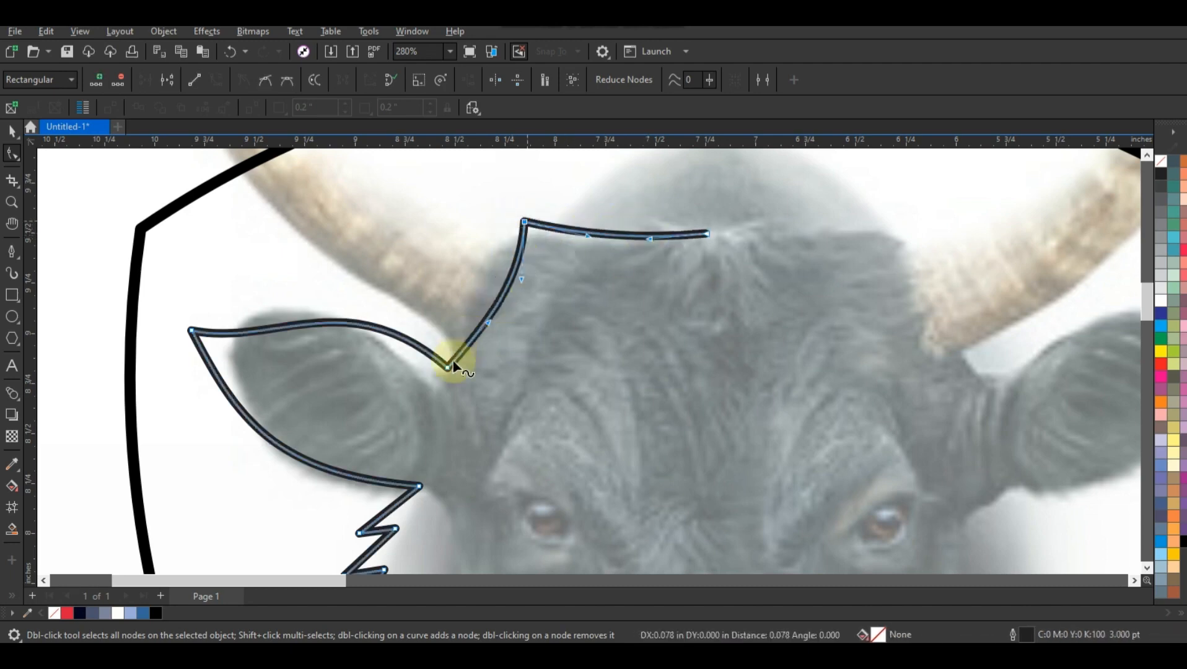
key(F3)
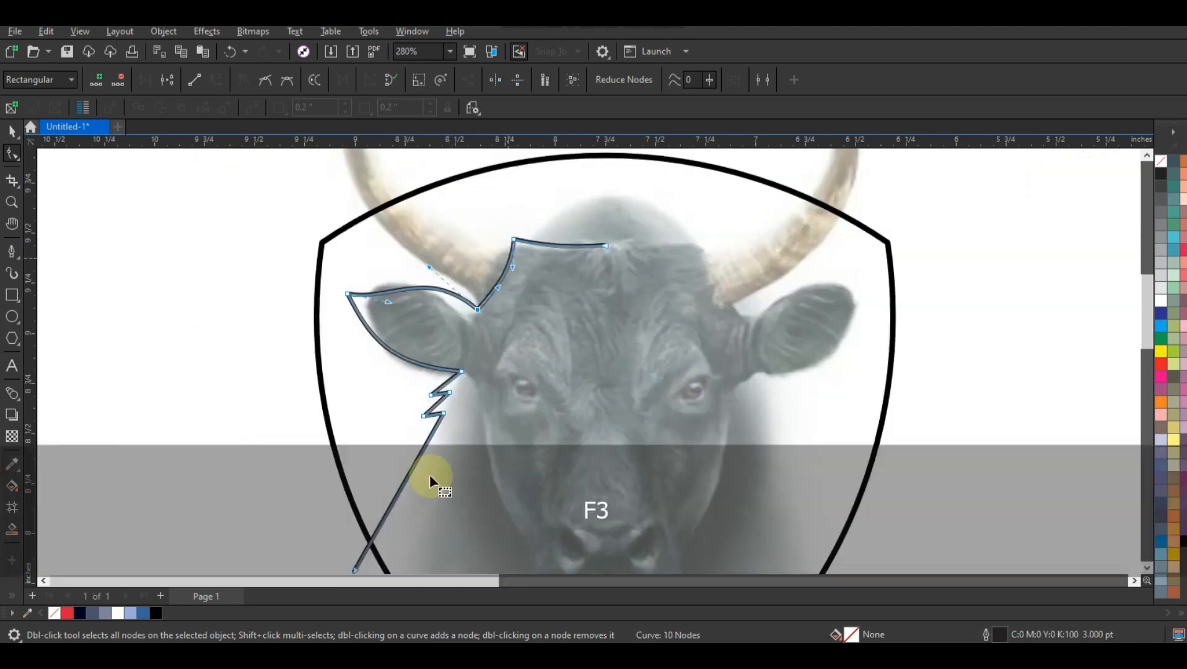
drag(411, 465, 408, 466)
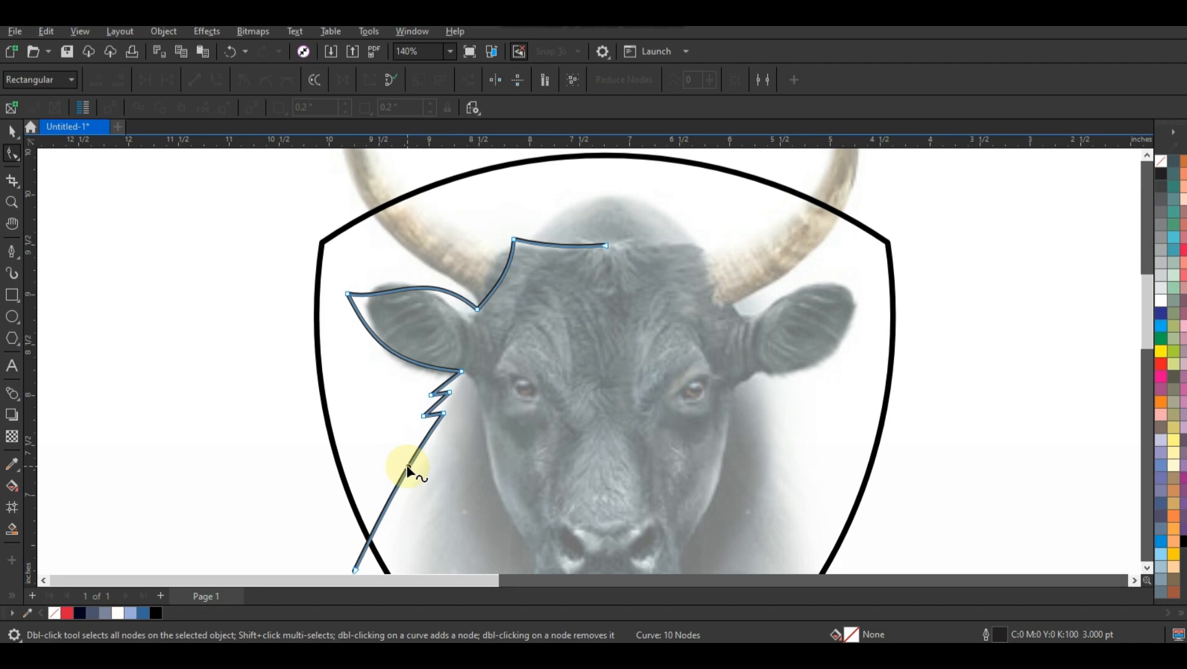
Mirror a copy of the traced half horizontally onto the other side of the bull's head
click(12, 131)
key(F3)
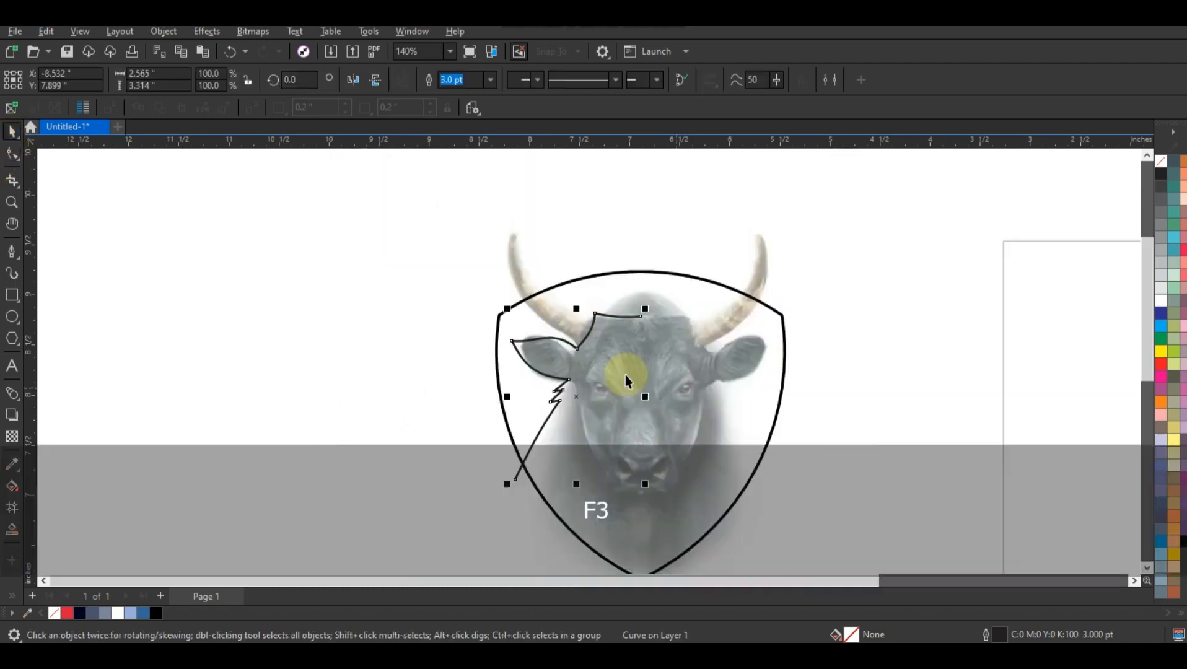
drag(506, 397, 709, 413)
right_click(711, 412)
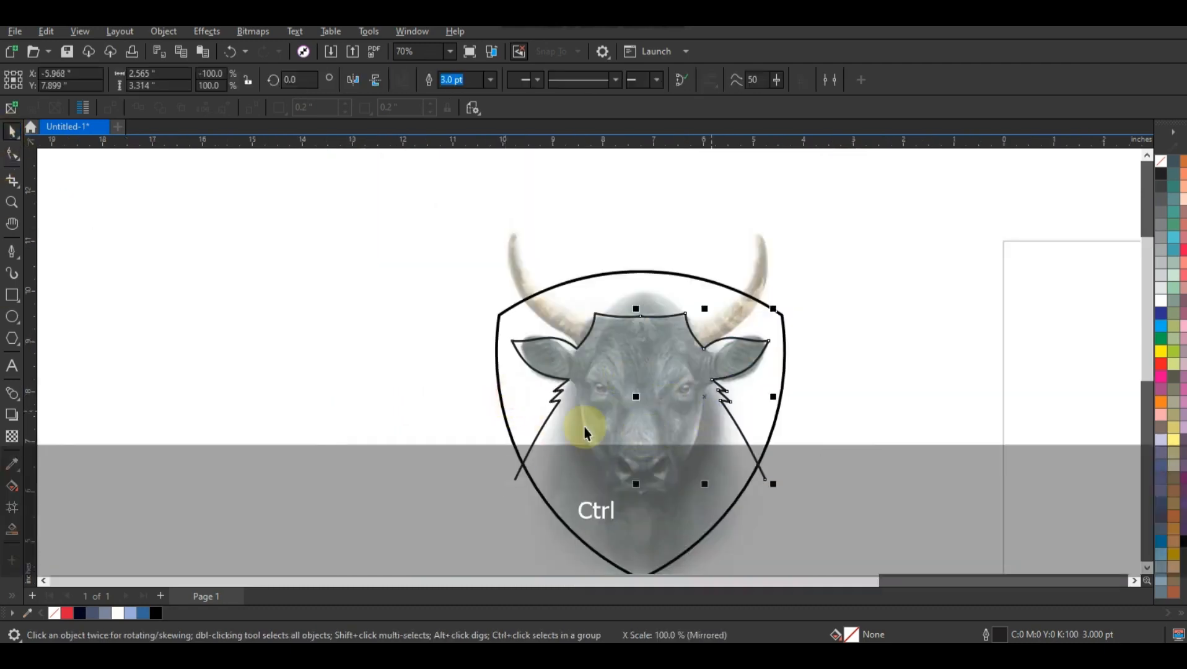
Combine both head halves into one curve and join their end nodes at the middle of the crown
shift+click(555, 405)
click(402, 79)
click(13, 154)
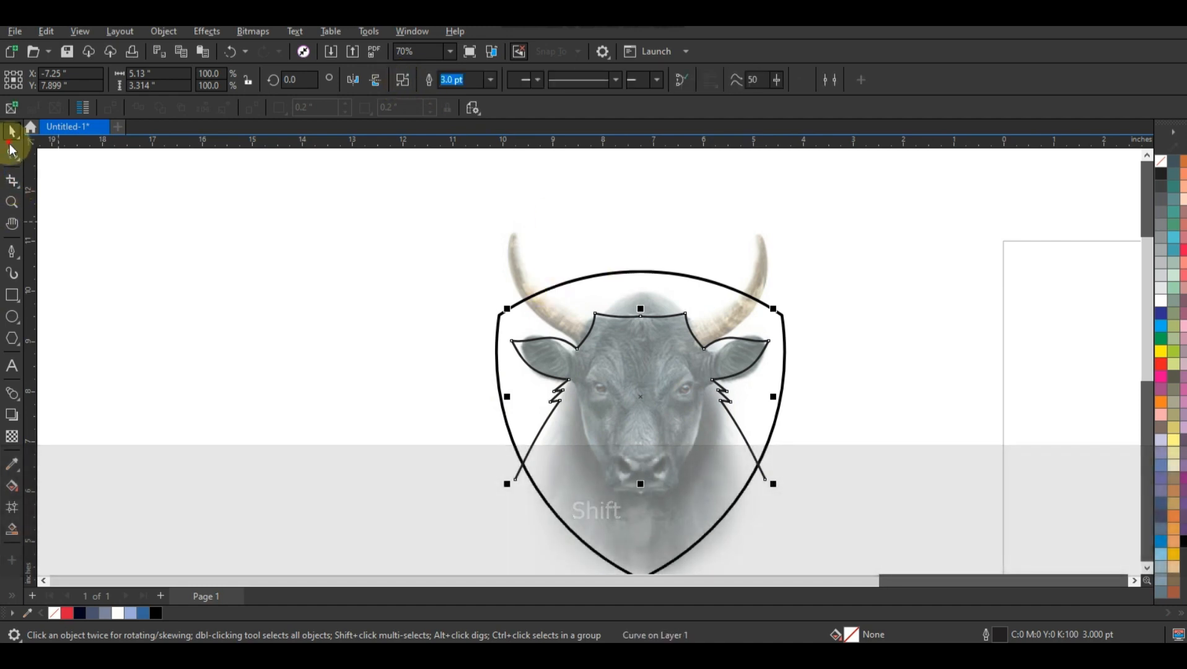
click(641, 316)
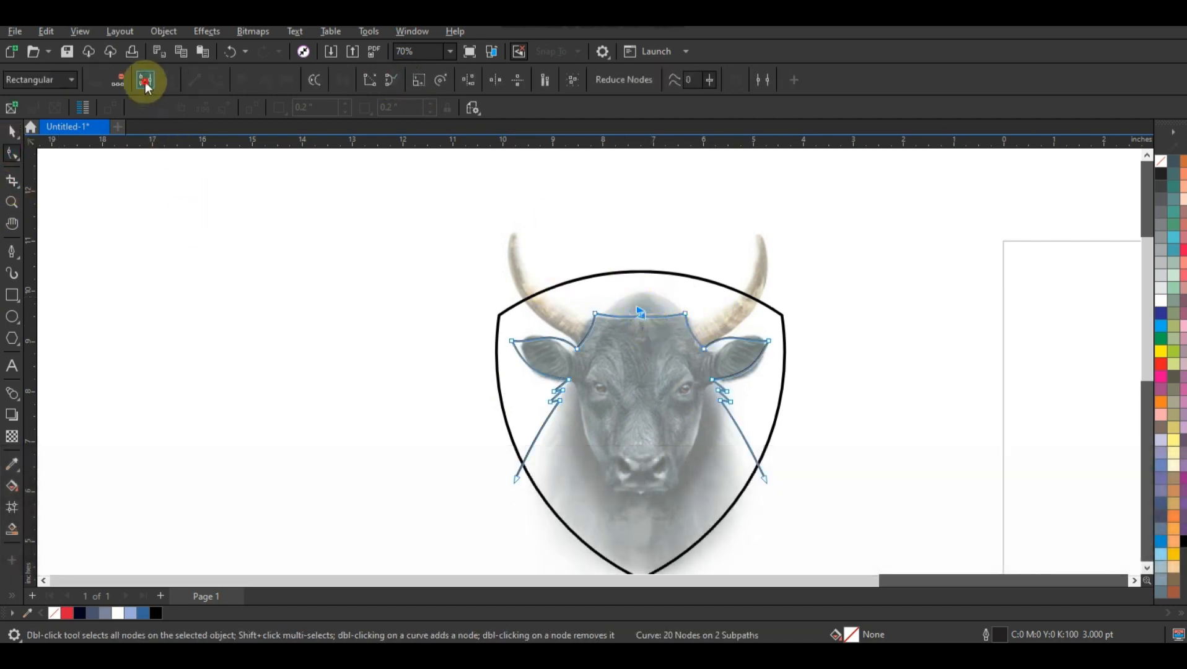
Draw an open, straight-sided left horn outline with the Pen tool, from the crown's corner along the shield's top edge to the ear's base
click(11, 202)
drag(405, 225, 842, 511)
click(1146, 156)
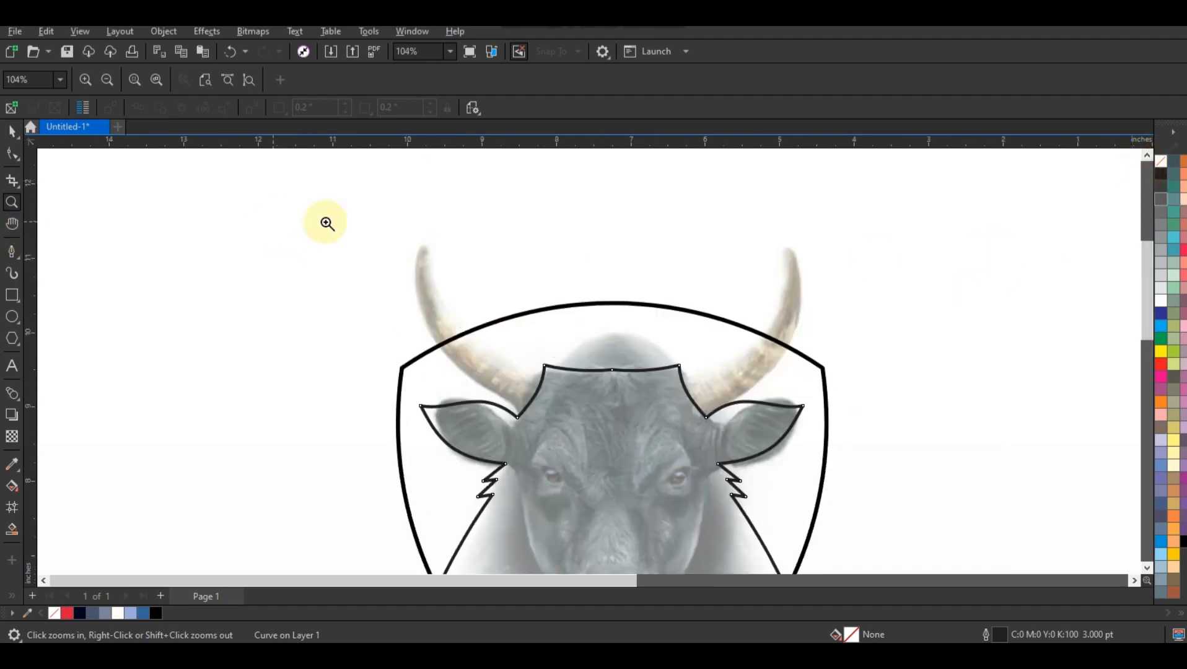
drag(839, 456, 840, 455)
click(11, 251)
key(Escape)
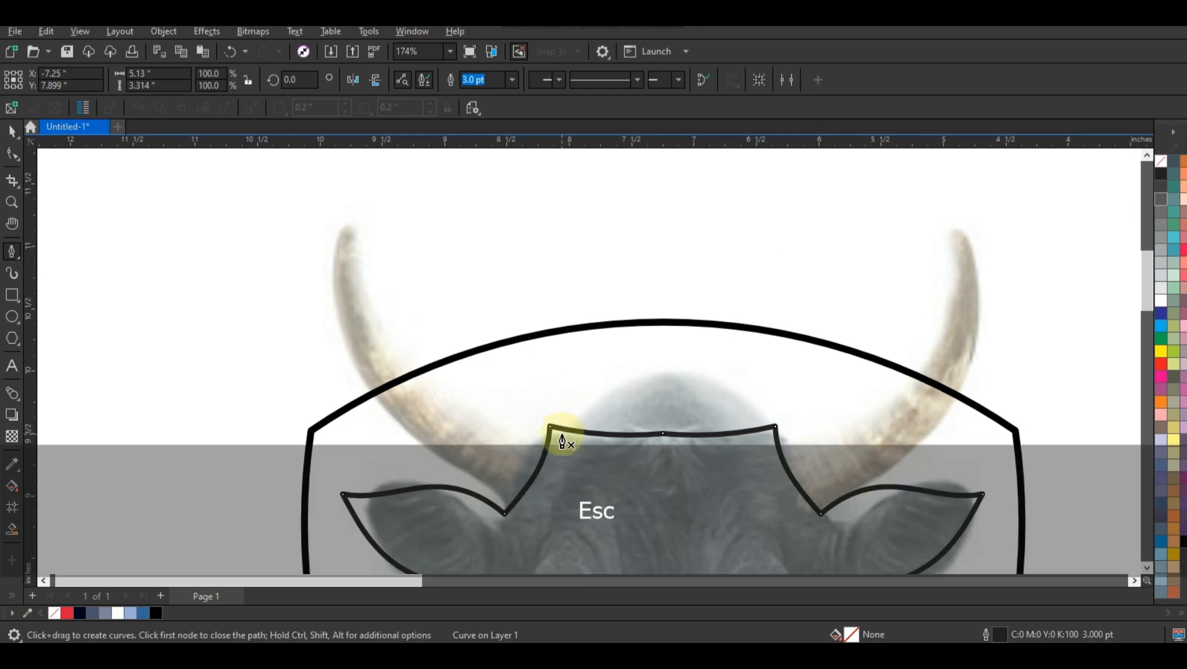
click(562, 439)
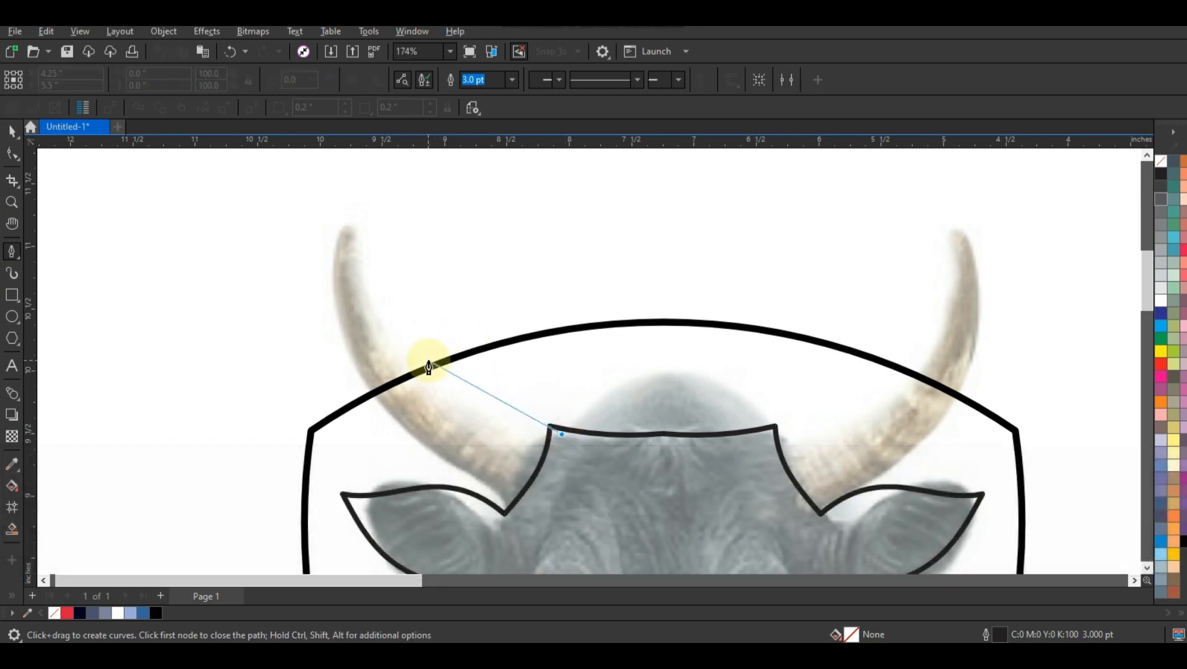
click(428, 365)
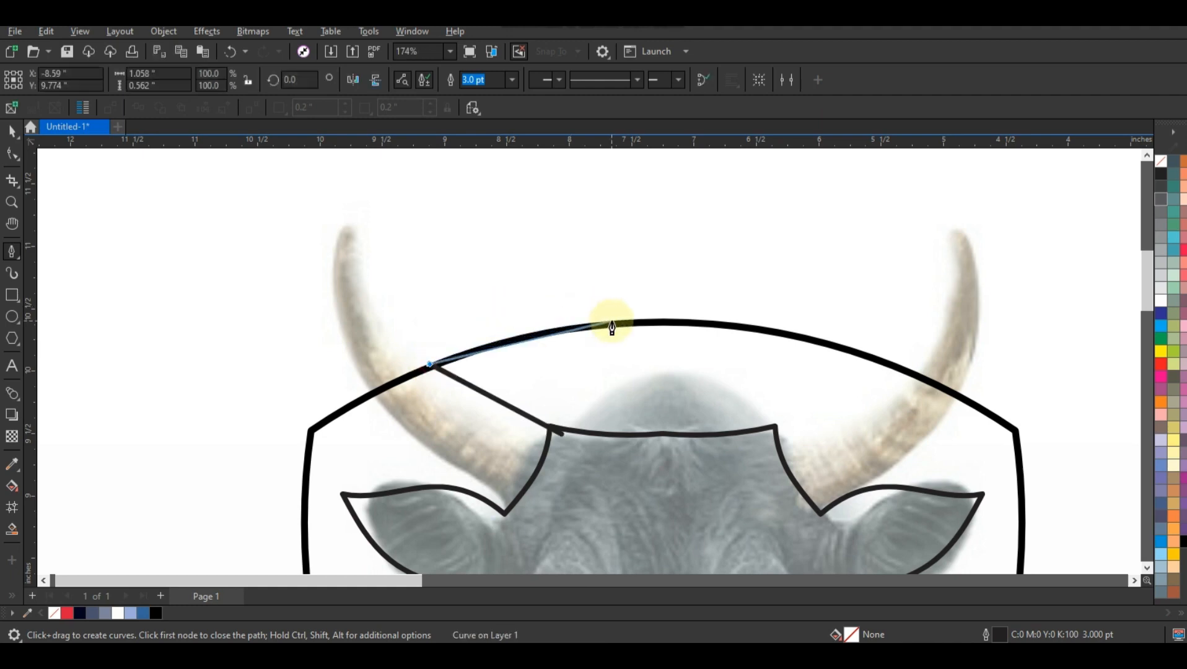
click(598, 323)
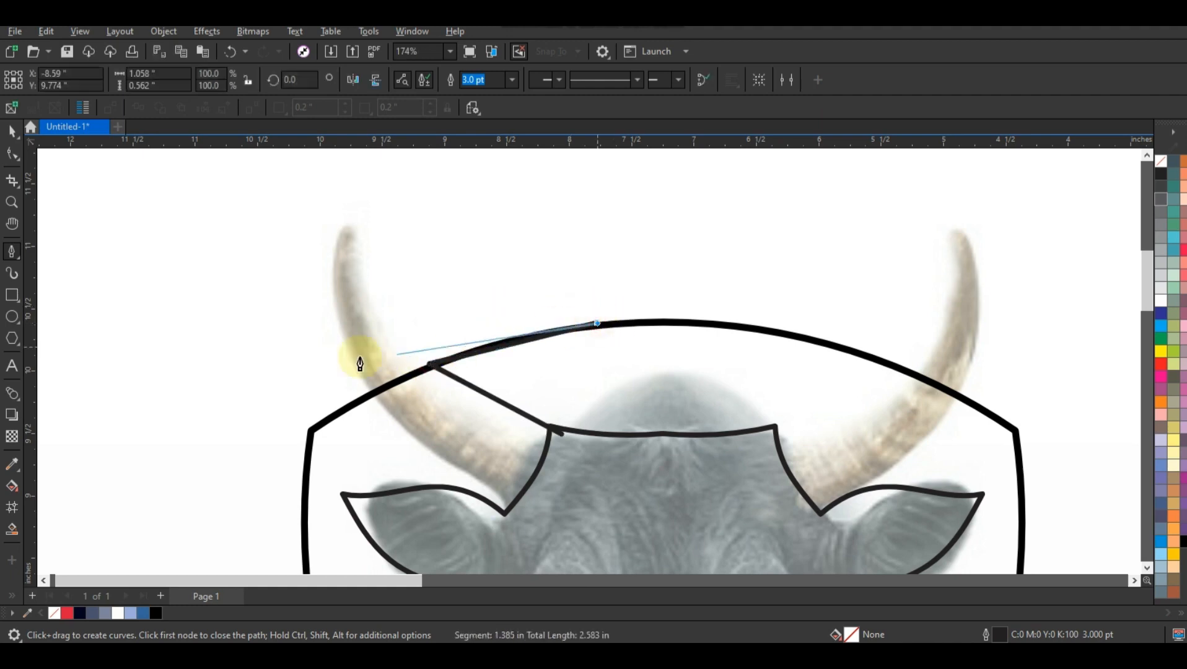
click(266, 361)
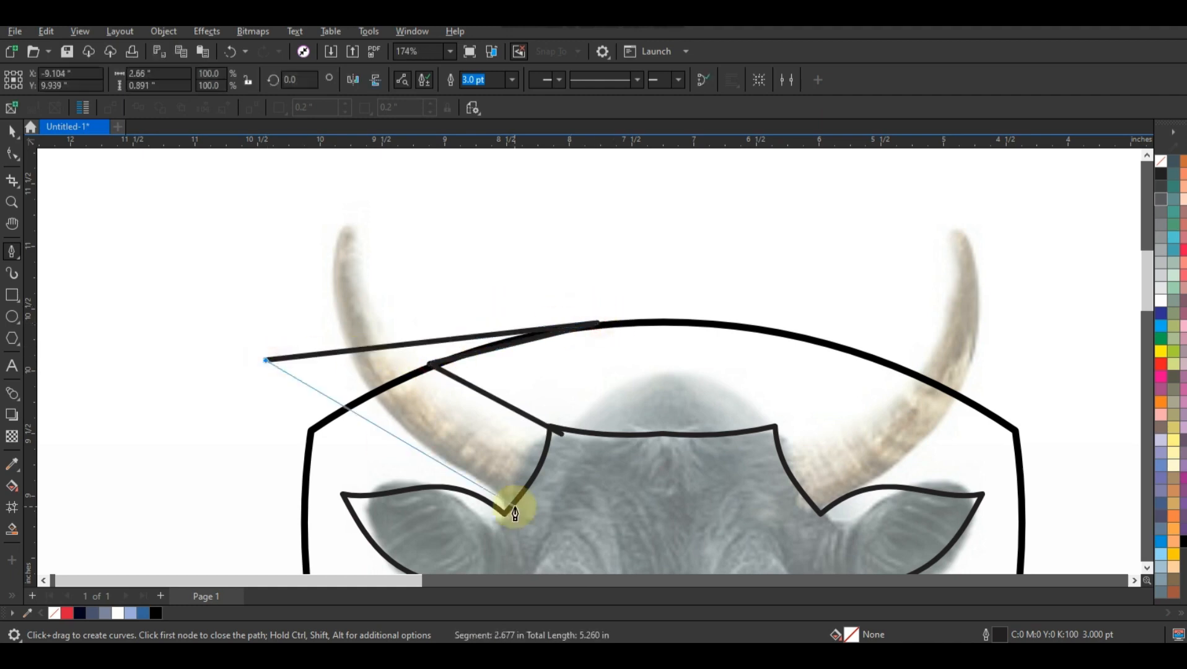
click(518, 512)
key(space)
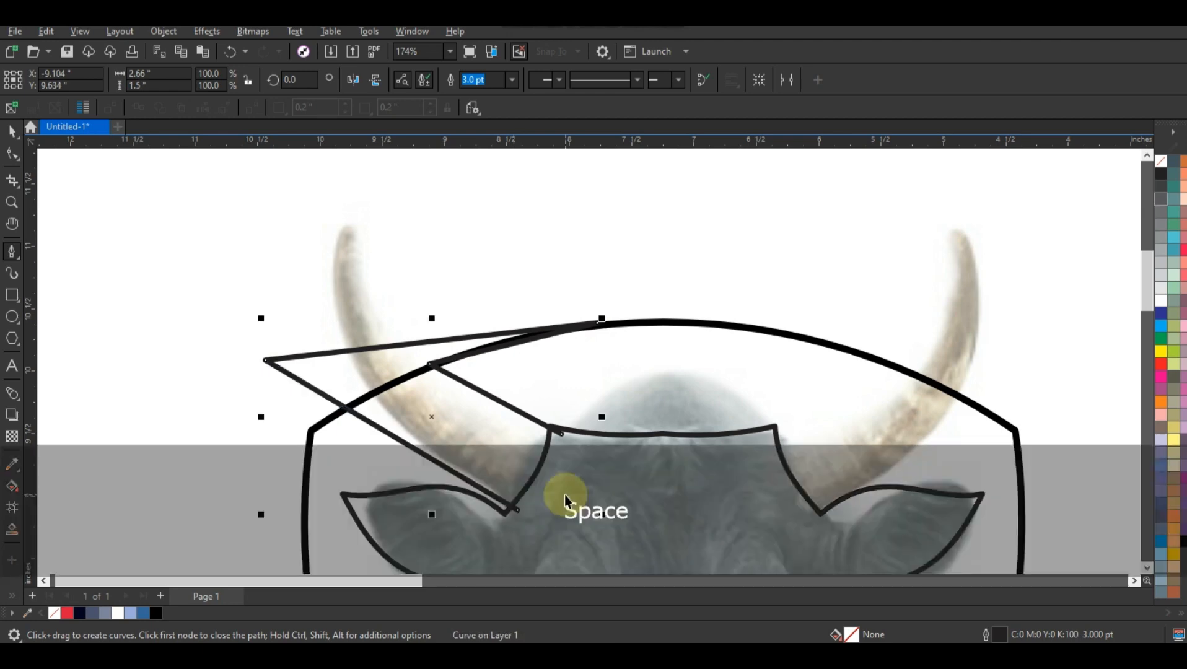
Convert the horn's segments to curves, bend its lower and inner edges downward, and adjust the two end nodes at the head
drag(218, 262, 709, 539)
key(F10)
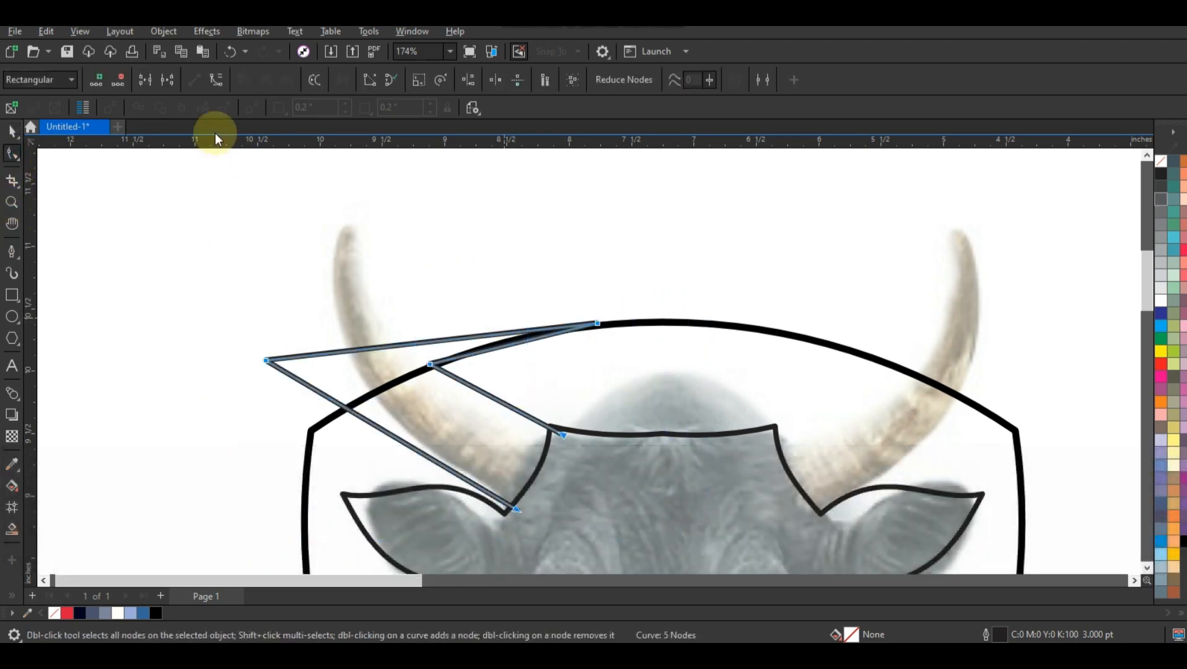
key(Escape)
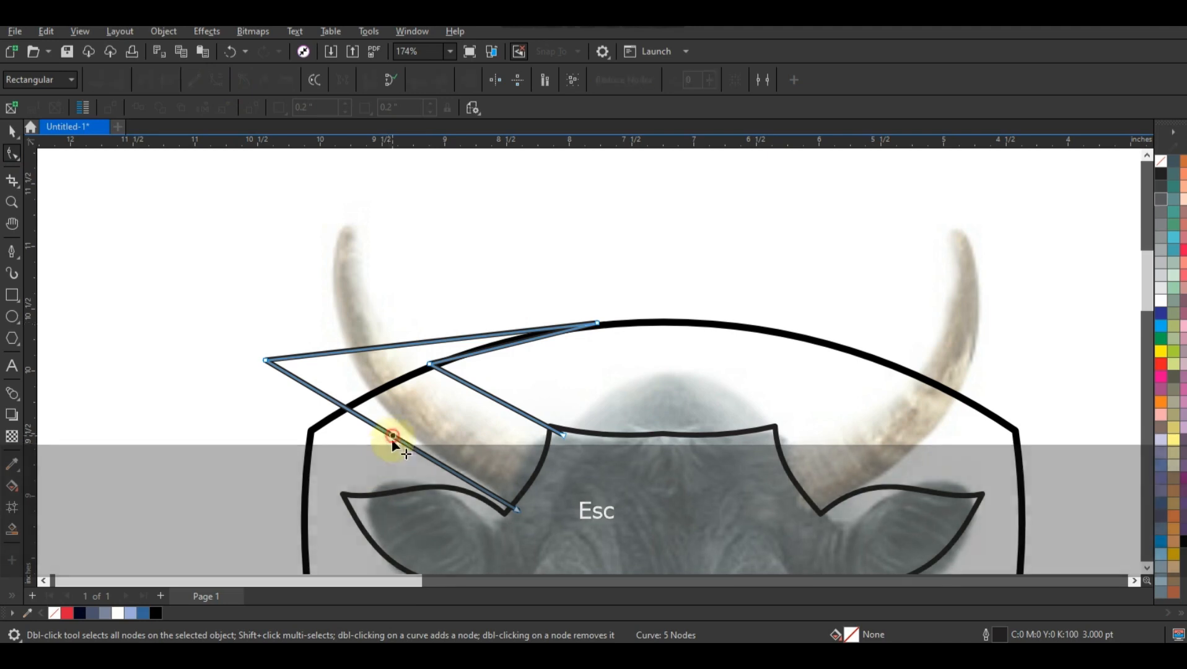
drag(517, 509, 520, 516)
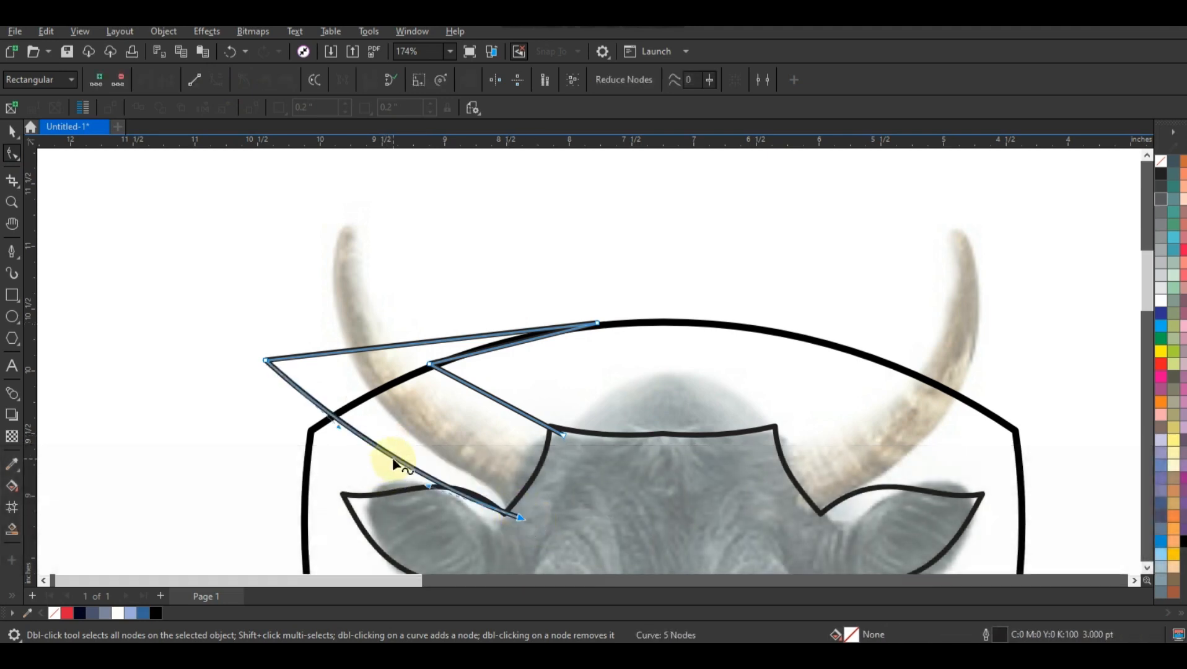
drag(392, 461, 390, 465)
drag(486, 396, 475, 408)
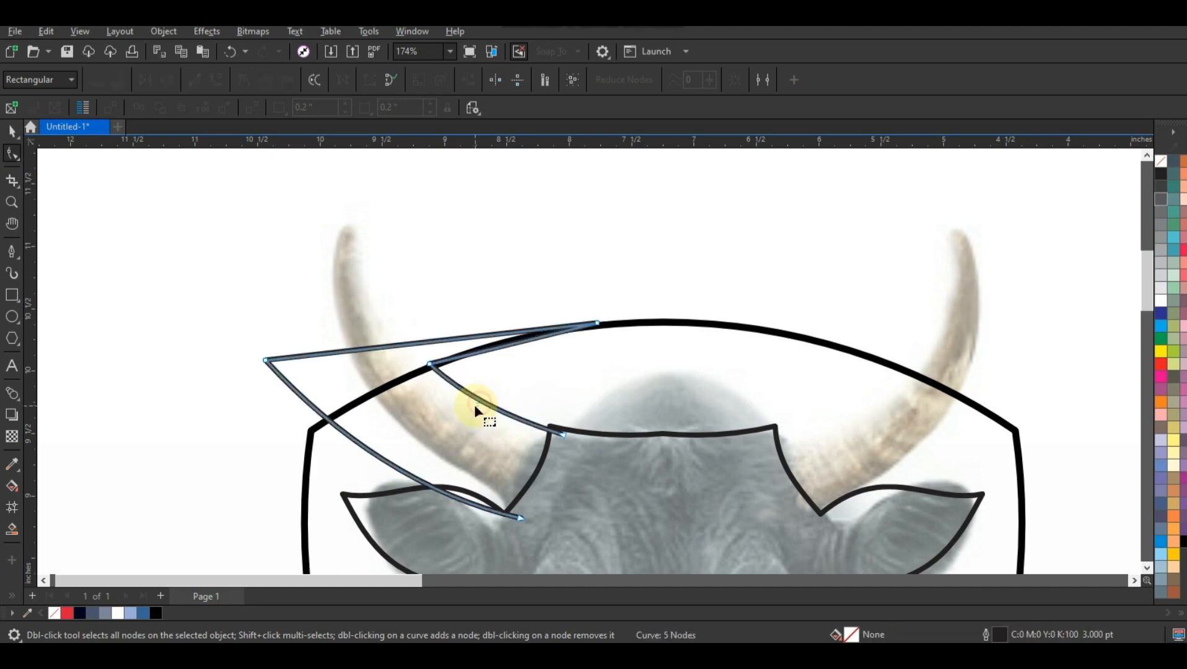
drag(560, 435, 562, 431)
drag(494, 405, 493, 406)
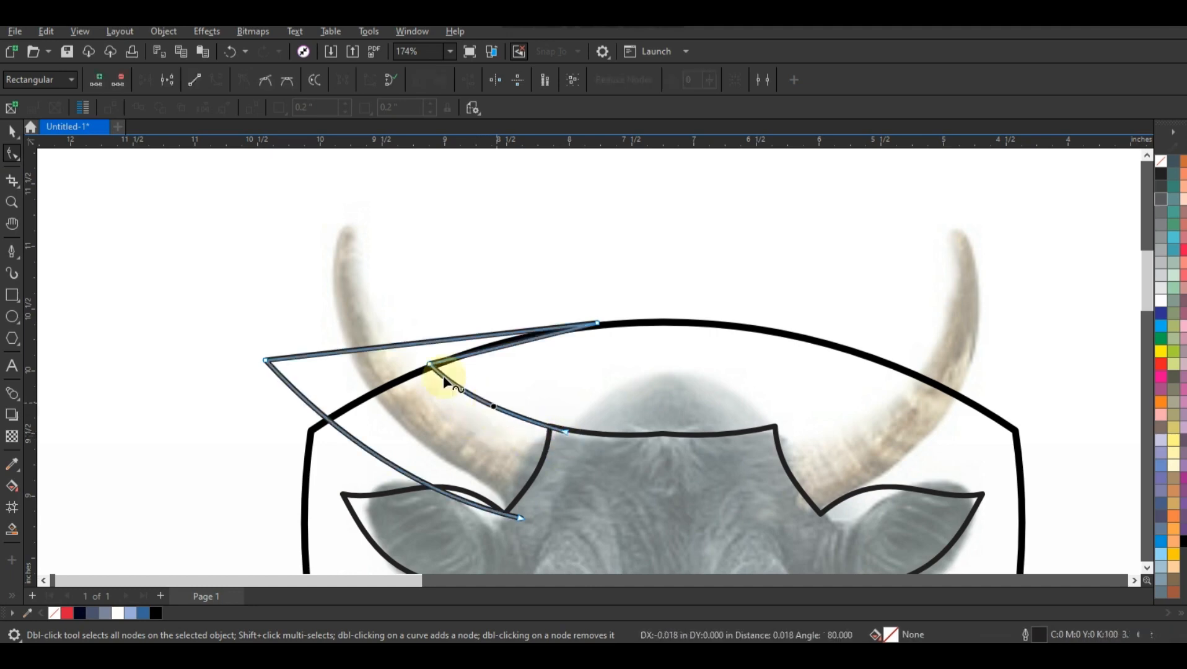
Bow the horn's upper edge upward and fit the edge beneath it to the shield's top arc
click(405, 342)
drag(425, 340, 425, 304)
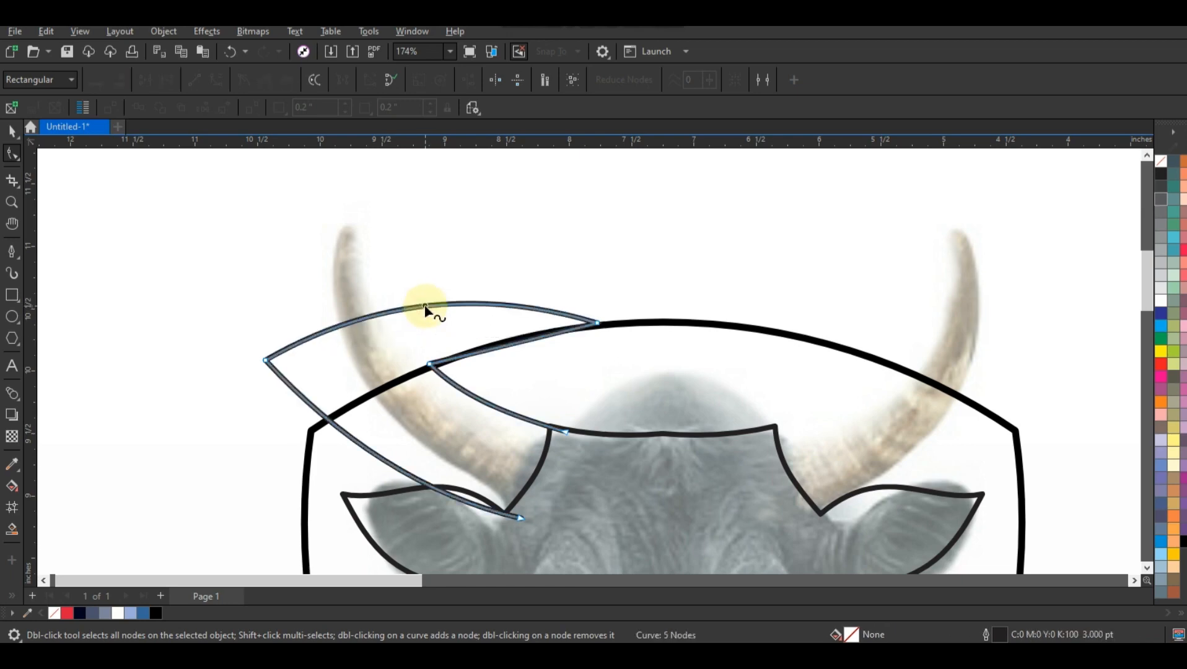
drag(597, 322, 599, 323)
drag(511, 346, 509, 341)
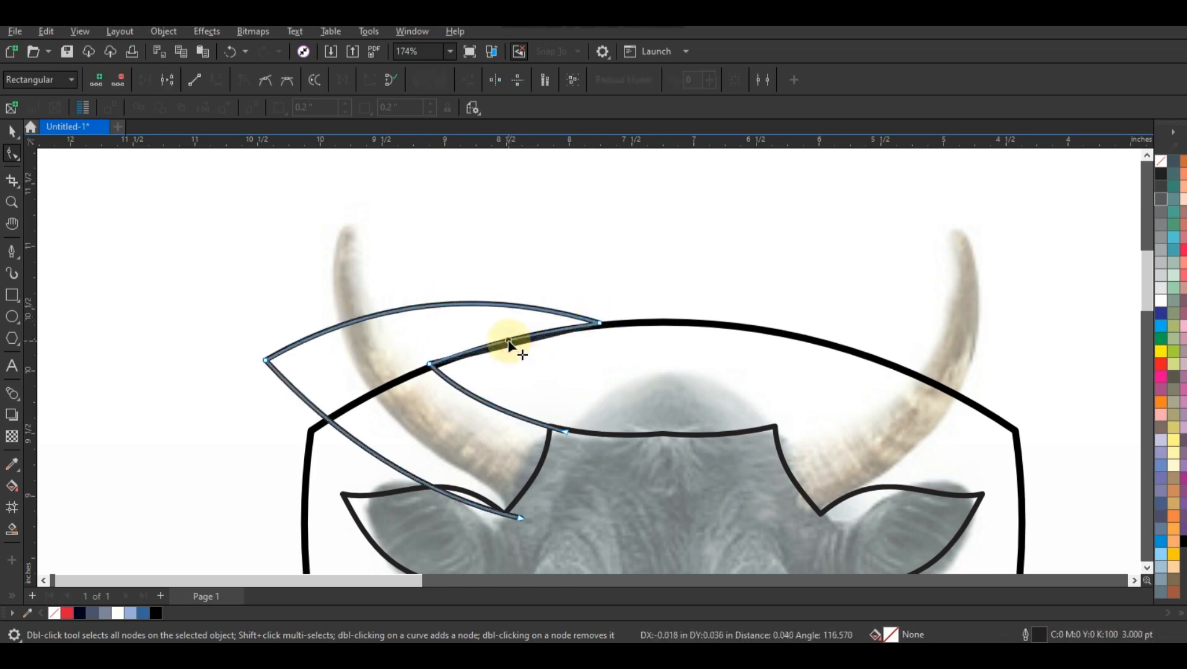
drag(430, 363, 480, 342)
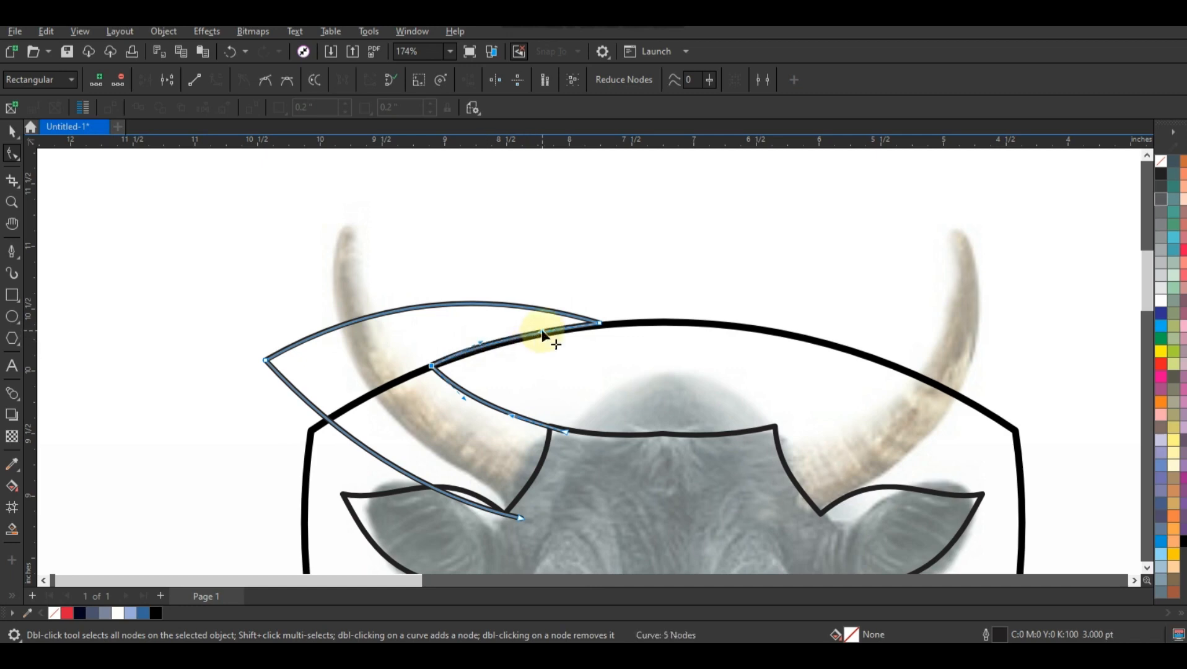
Close the horn's base on the head with a rounded segment between its two open end nodes using the Pen tool
click(12, 130)
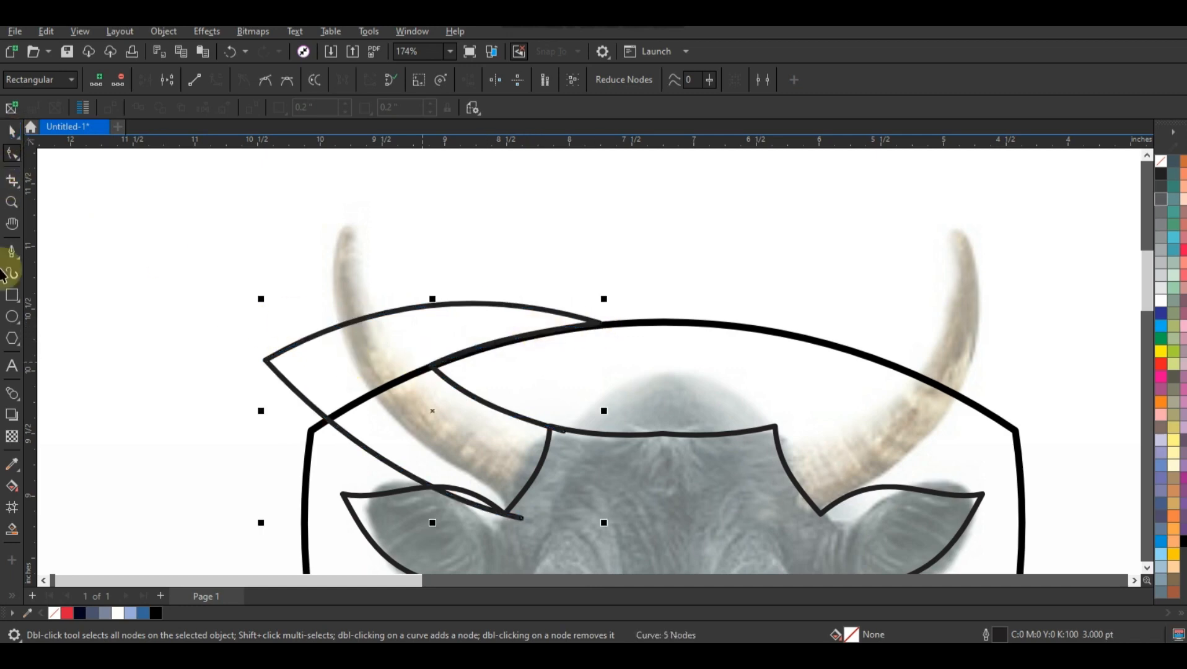
drag(521, 517, 620, 540)
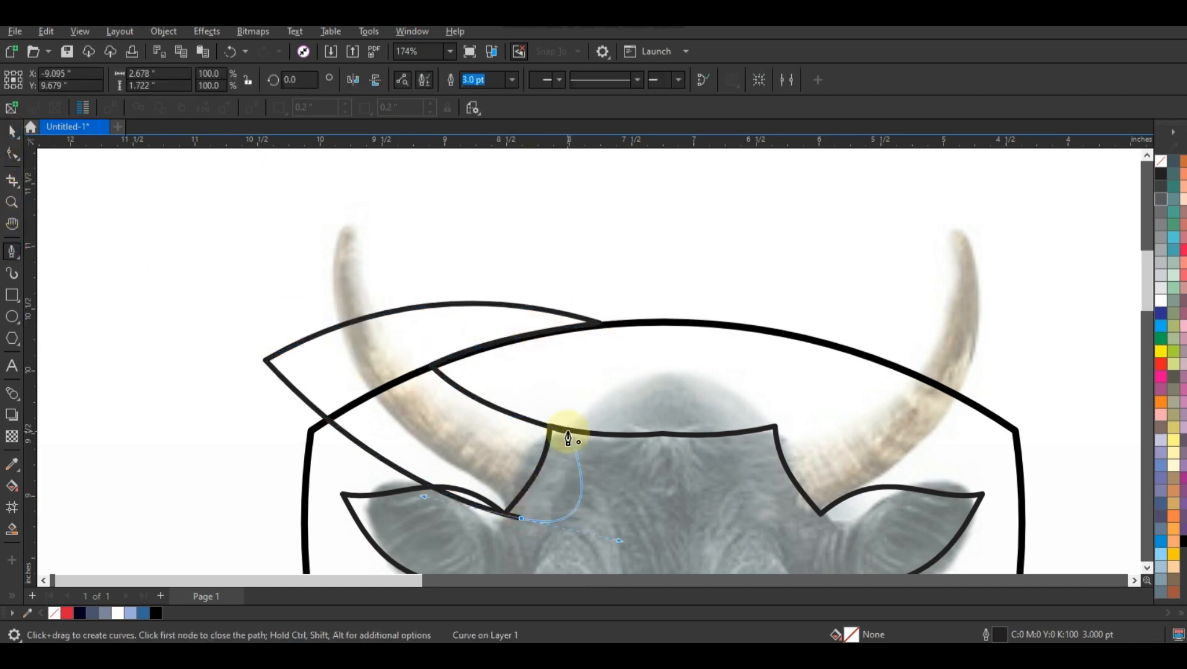
double_click(564, 430)
click(12, 131)
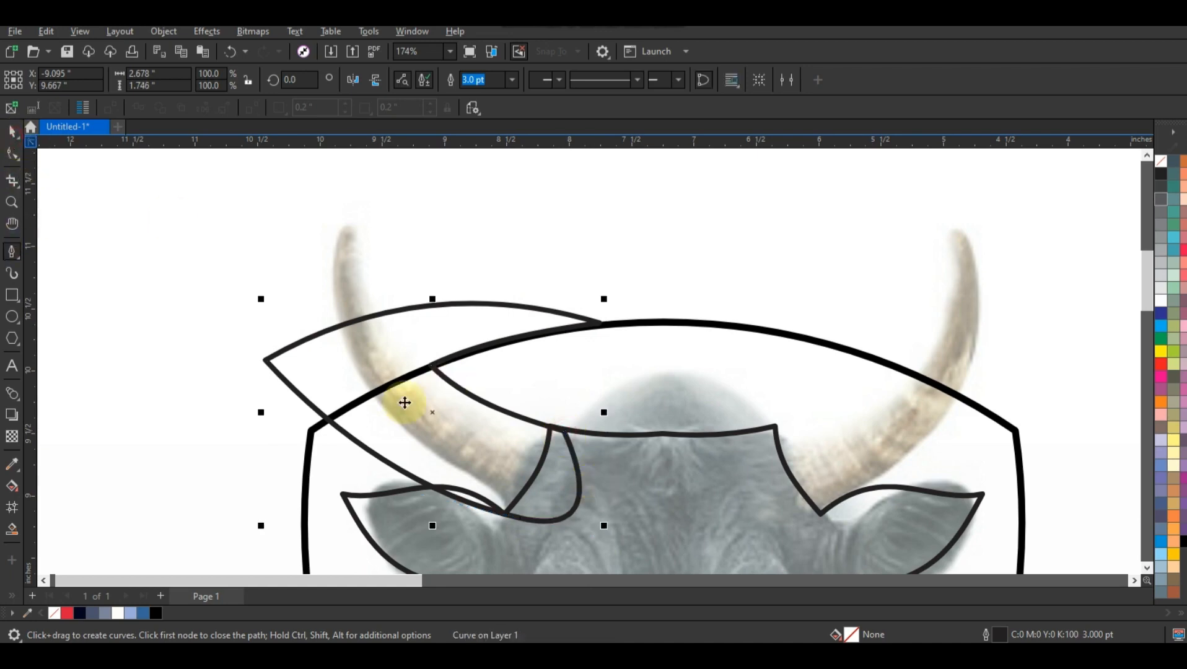
Mirror a copy of the horn horizontally onto the other side of the bull's head
key(space)
drag(260, 412, 889, 422)
click(760, 272)
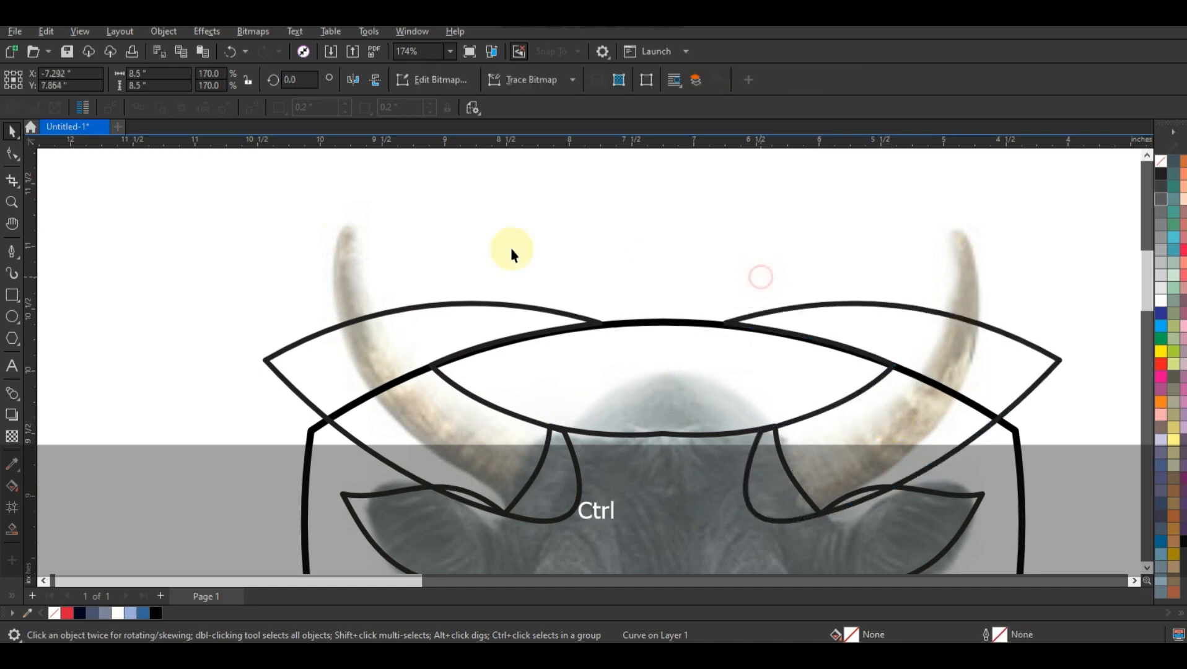
Copy the shield, head and horn outlines together to the empty area left of the bull photo
key(F3)
key(Escape)
click(11, 202)
drag(409, 265, 660, 430)
key(F3)
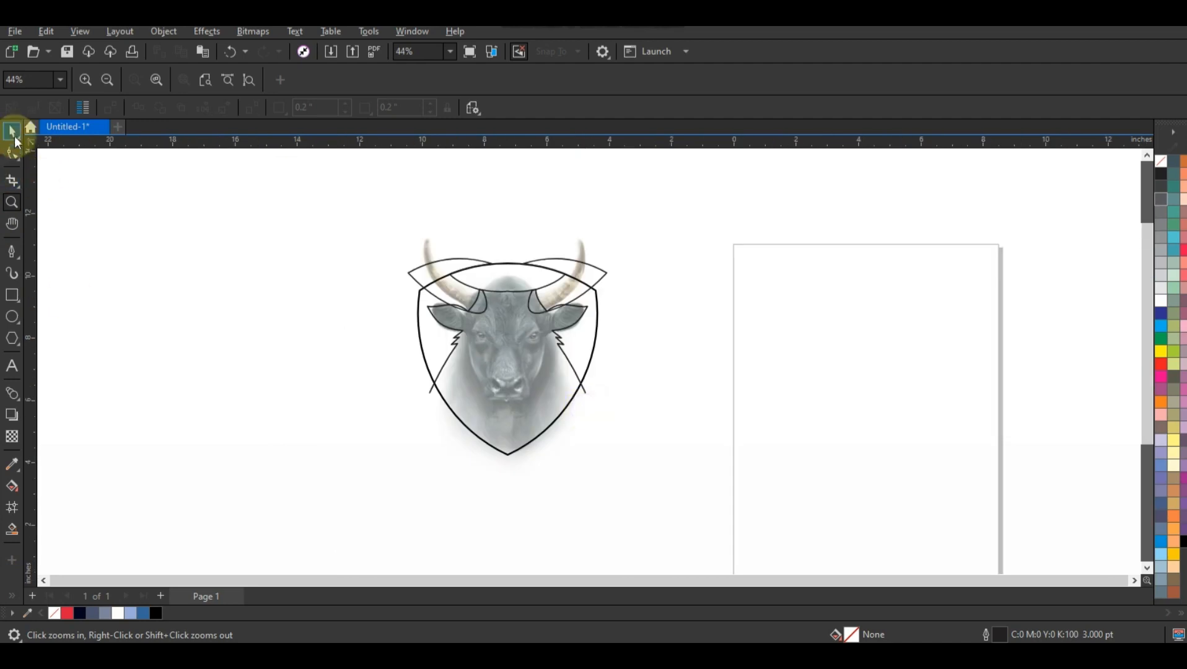
click(11, 130)
shift+click(595, 351)
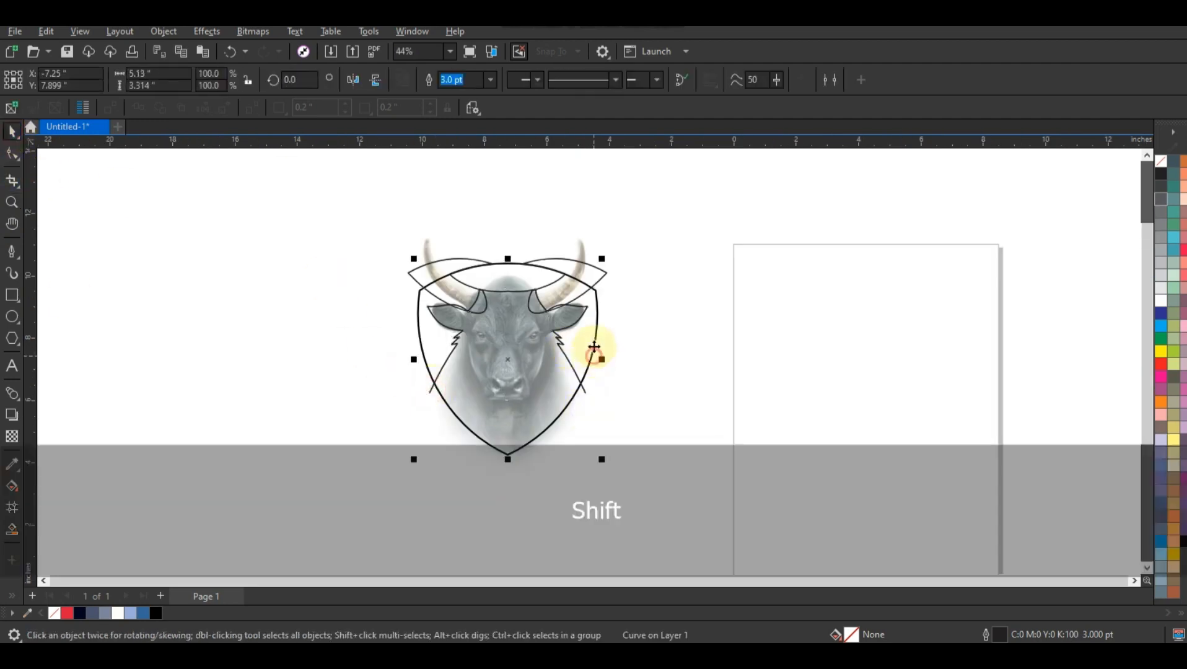
shift+click(438, 268)
drag(503, 352, 230, 352)
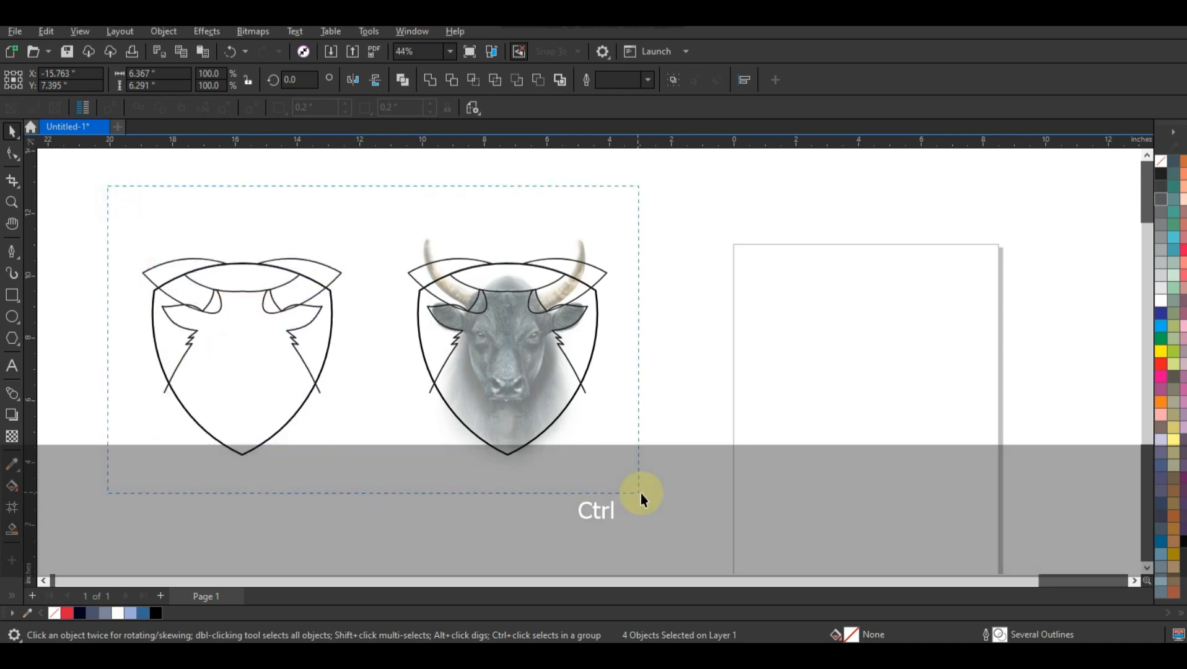
Move both horns of the copied drawing straight up, clear of the shield
drag(640, 493, 641, 493)
key(shift+F2)
key(Escape)
click(501, 274)
shift+click(253, 253)
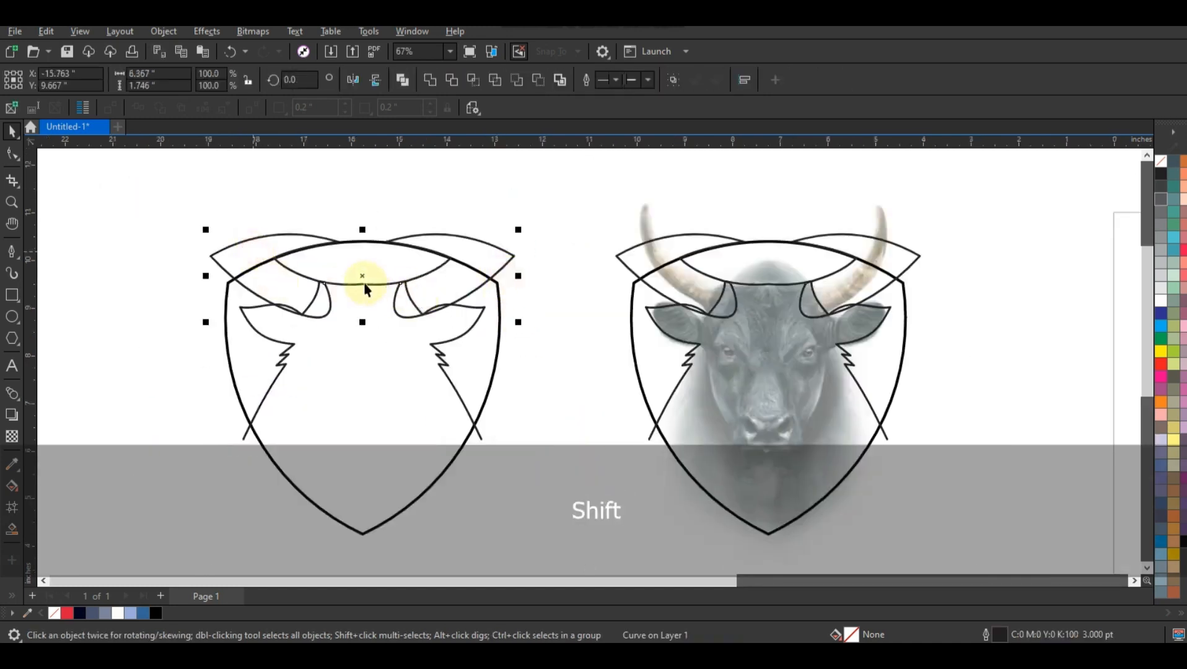
drag(365, 288, 361, 199)
Create a filled bull head shape from the area enclosed by the copied head outline and lower shield with Smart Fill
click(57, 495)
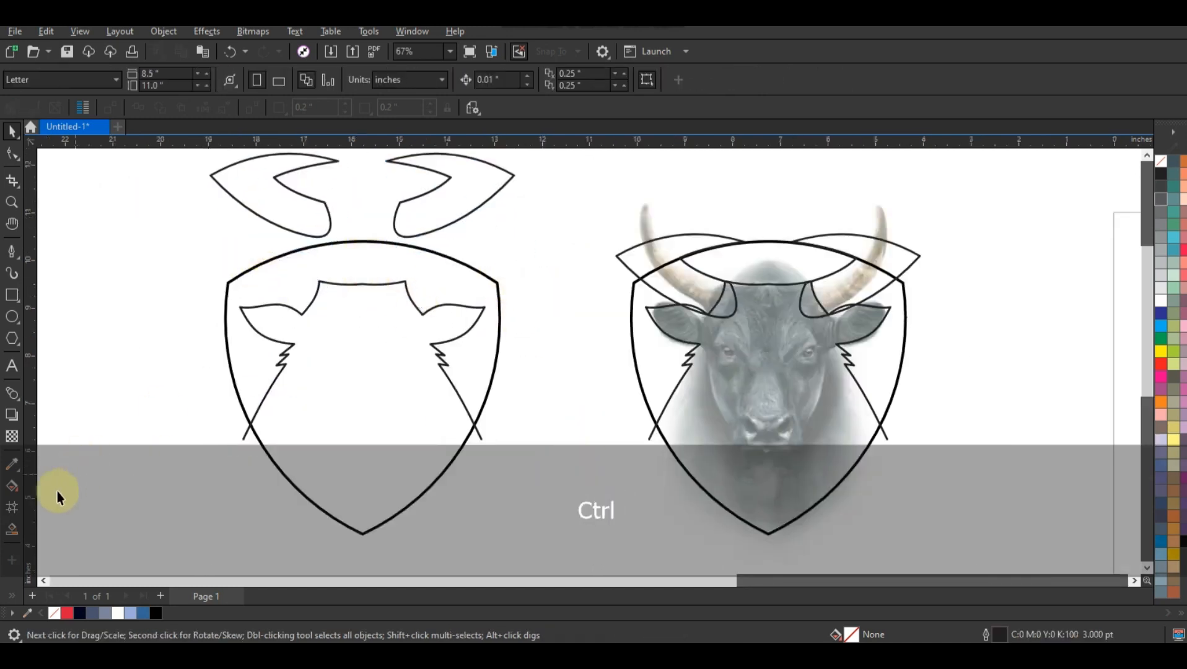
click(12, 529)
click(395, 432)
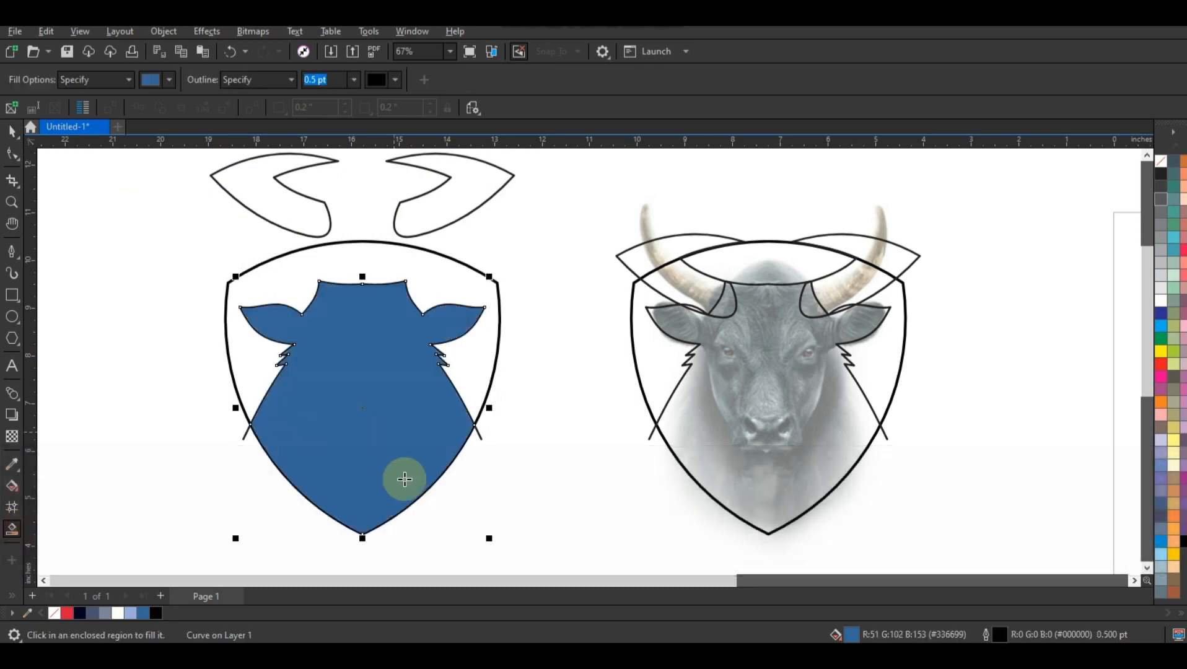
Colour the filled head shape dark navy and delete the copied head's traced outline
click(12, 130)
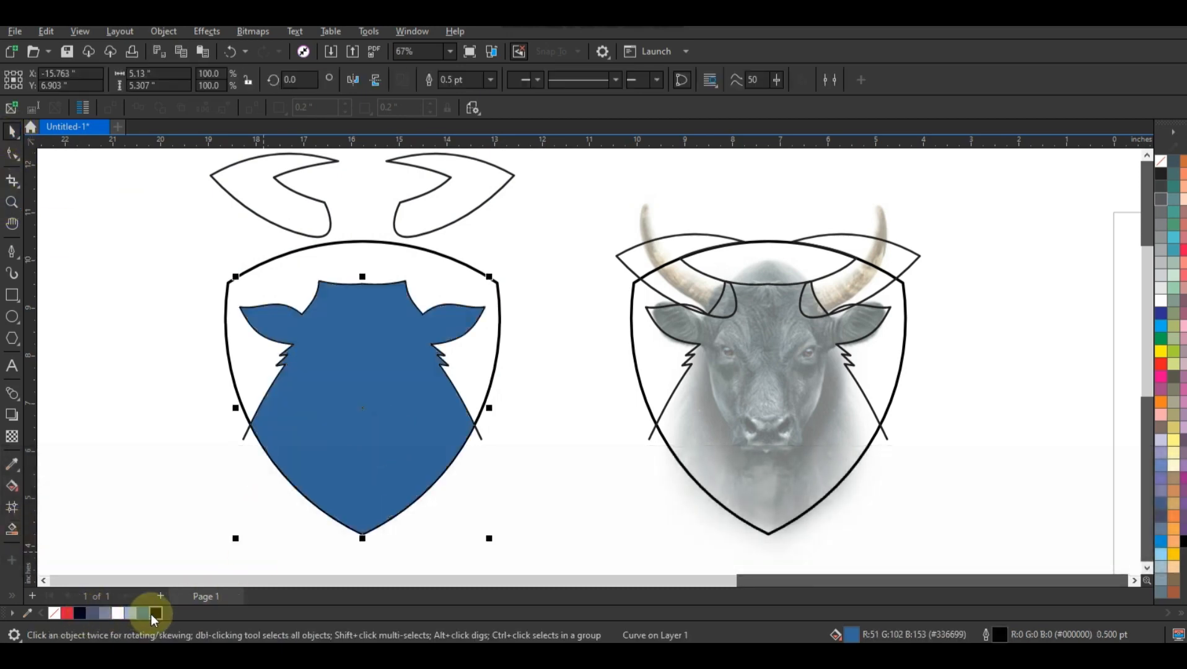
click(156, 611)
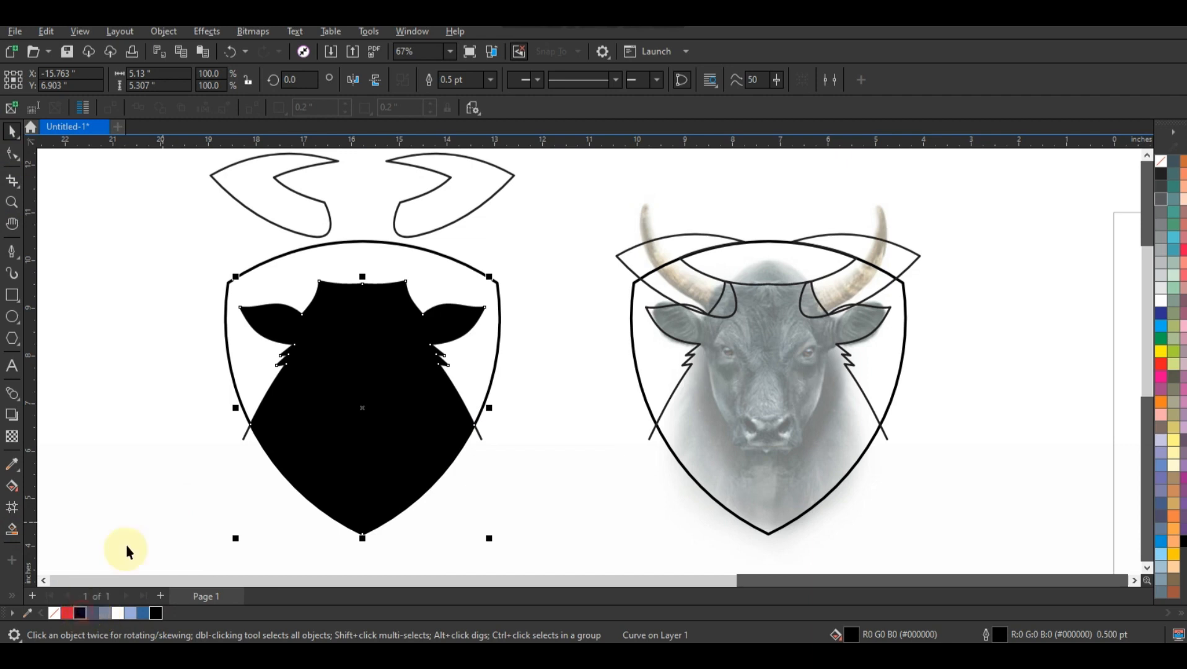
click(133, 520)
click(480, 442)
key(Delete)
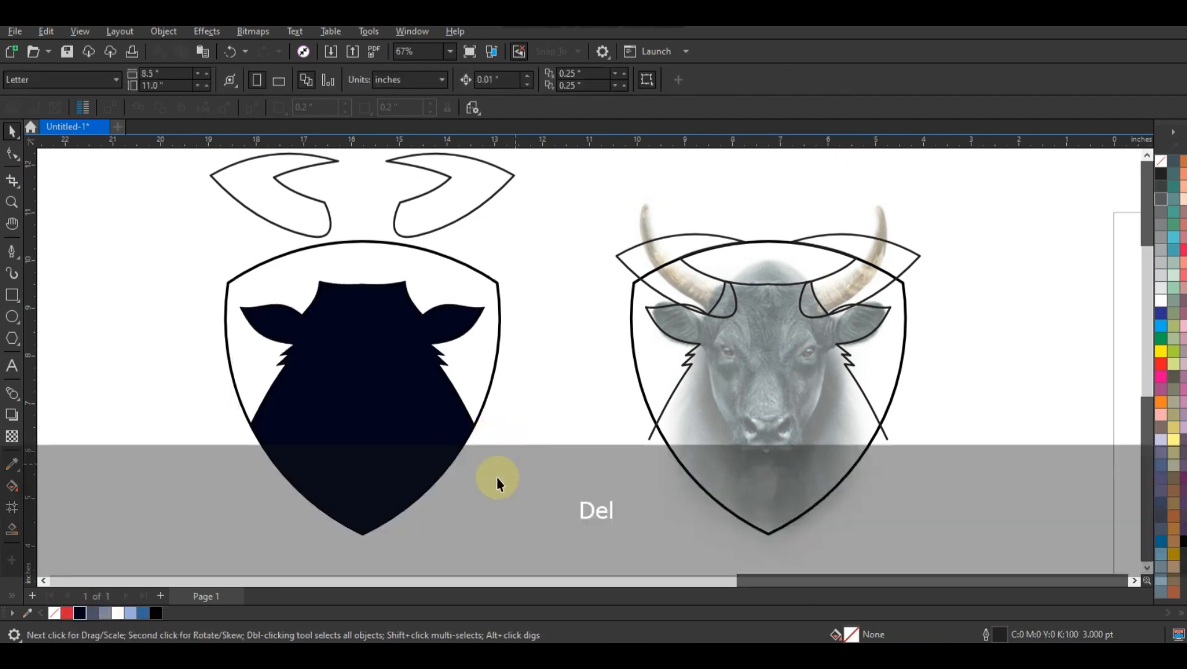
Add a one-step inside contour with a 0.223" offset to the copied shield and break the contour apart
click(496, 319)
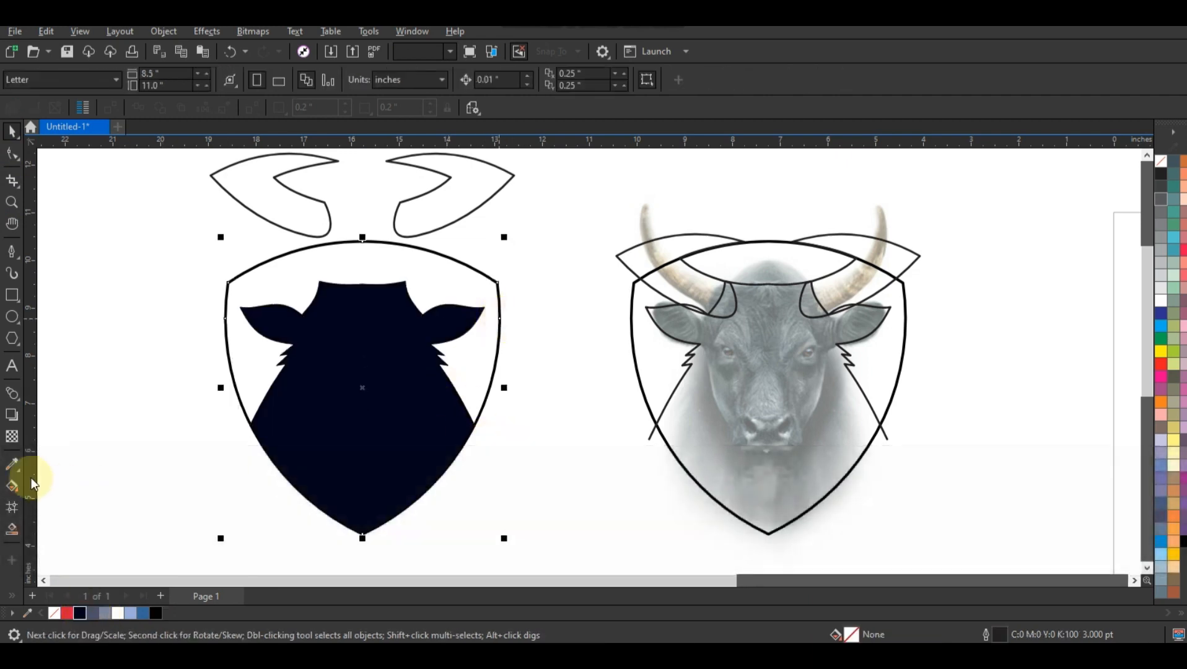
click(18, 405)
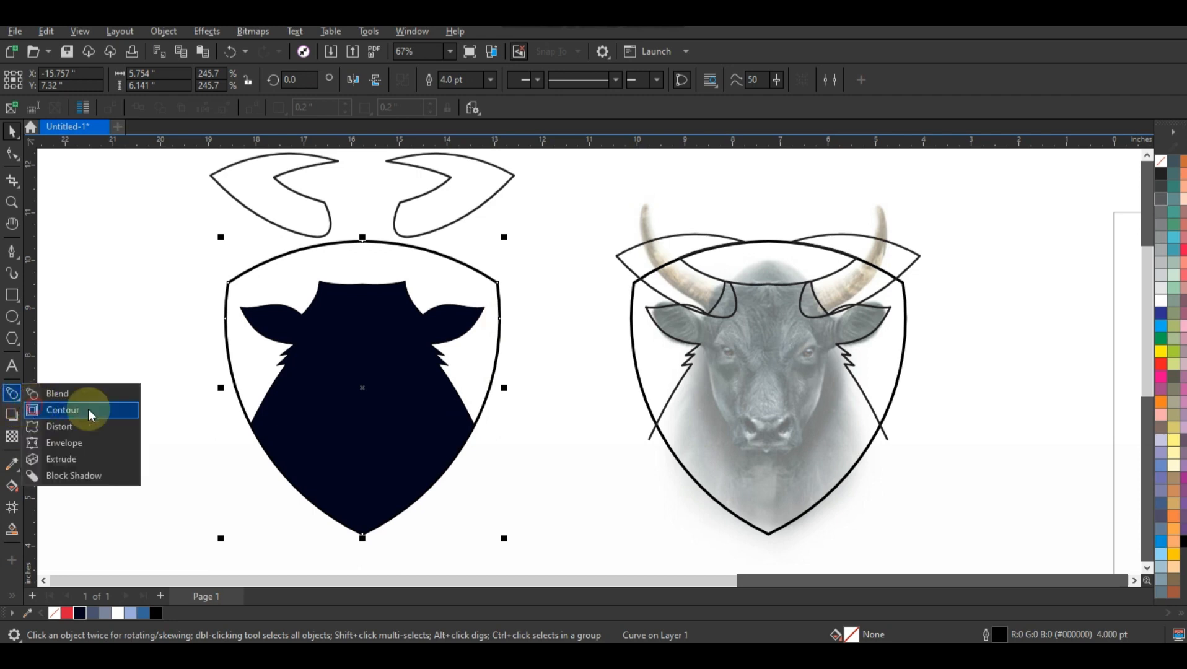
click(81, 412)
drag(498, 288, 541, 316)
click(12, 130)
click(163, 31)
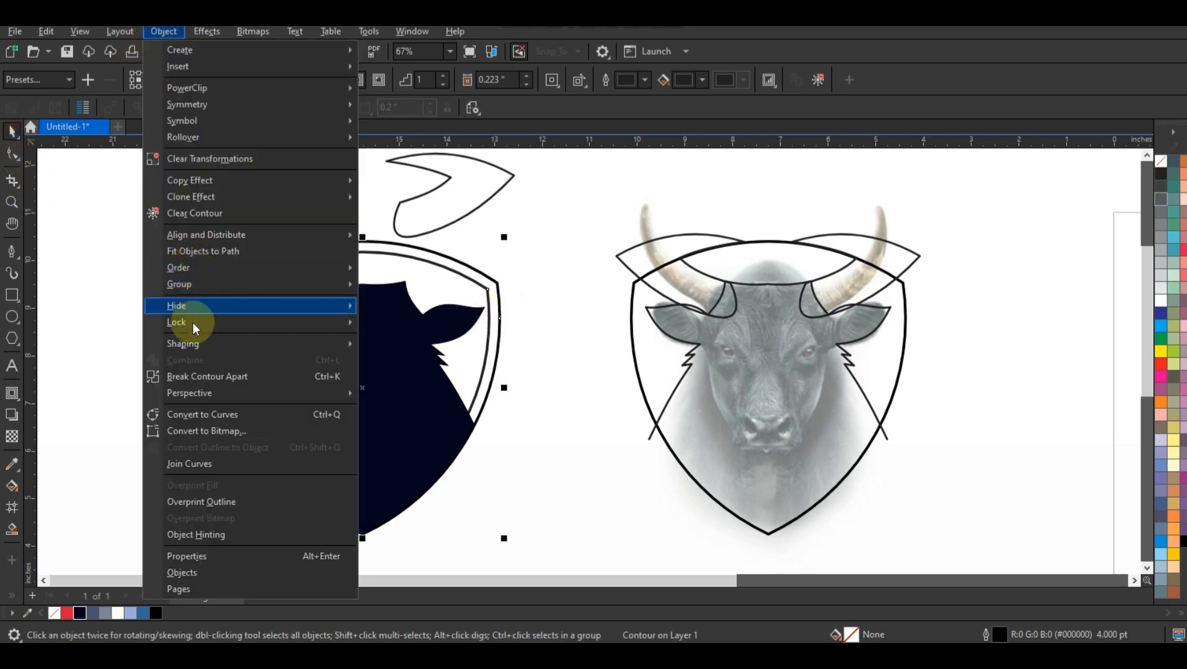
click(204, 376)
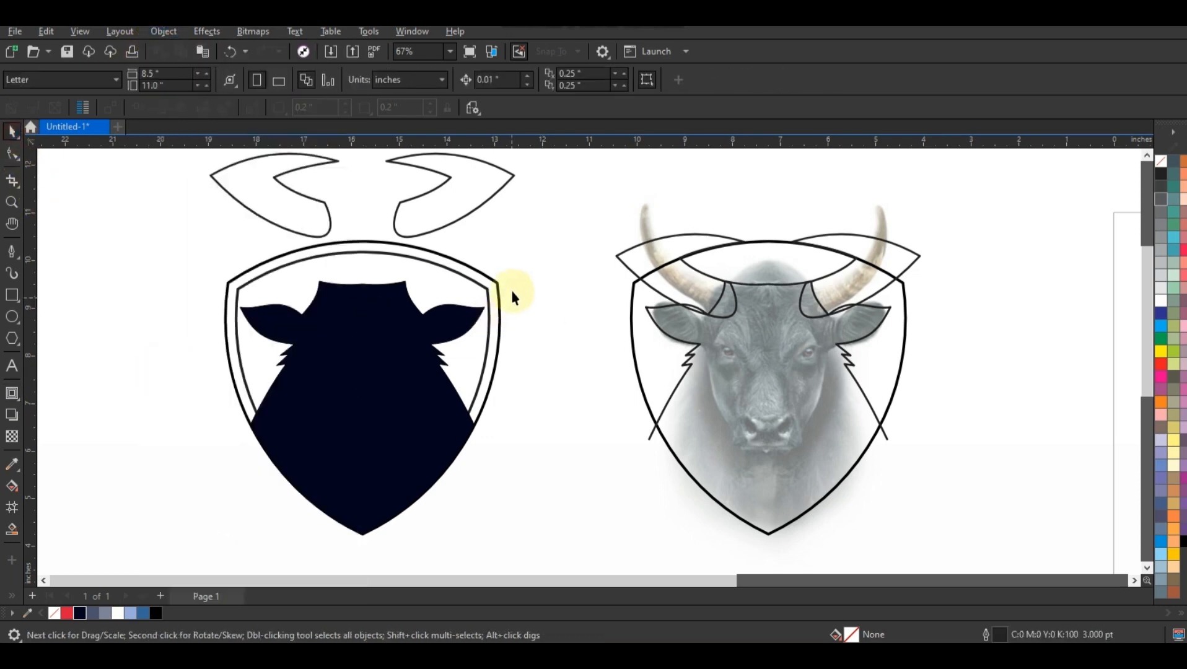
Add an outside contour with a 0.121" offset to the copied shield and break the contour apart
click(12, 393)
drag(496, 285, 500, 278)
click(13, 132)
click(164, 32)
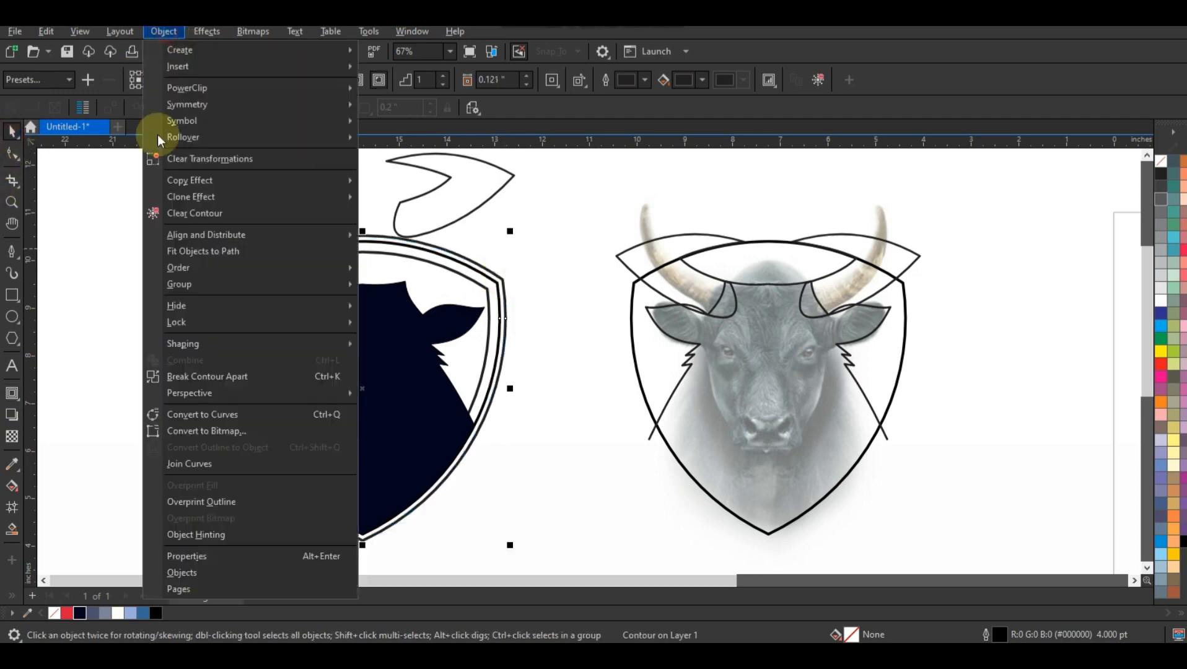
click(173, 377)
Fill the innermost shield outline with red
click(512, 407)
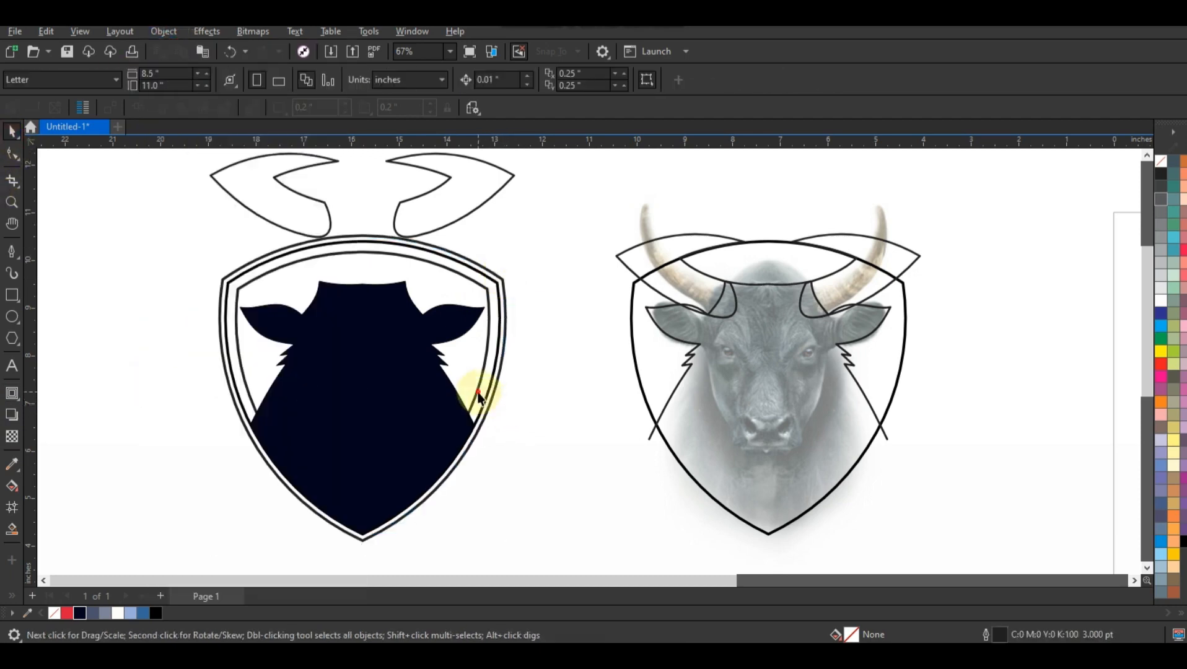
click(479, 396)
click(66, 613)
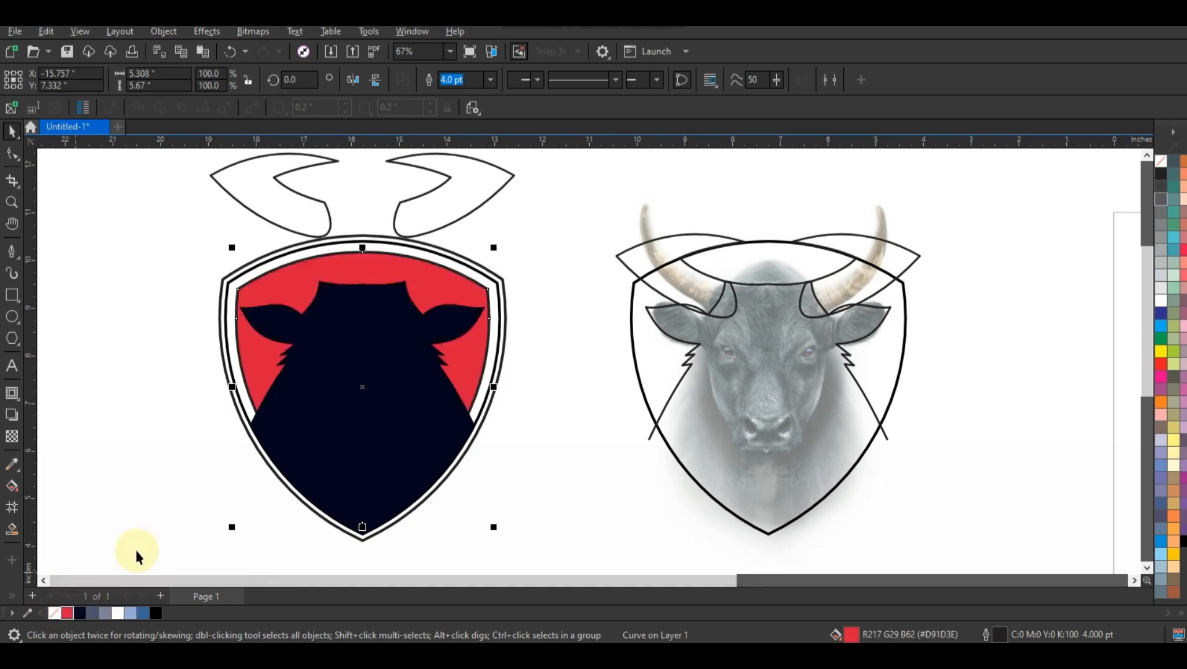
Fill the middle shield outline with dark navy and the outermost shield outline with 10% black
click(493, 373)
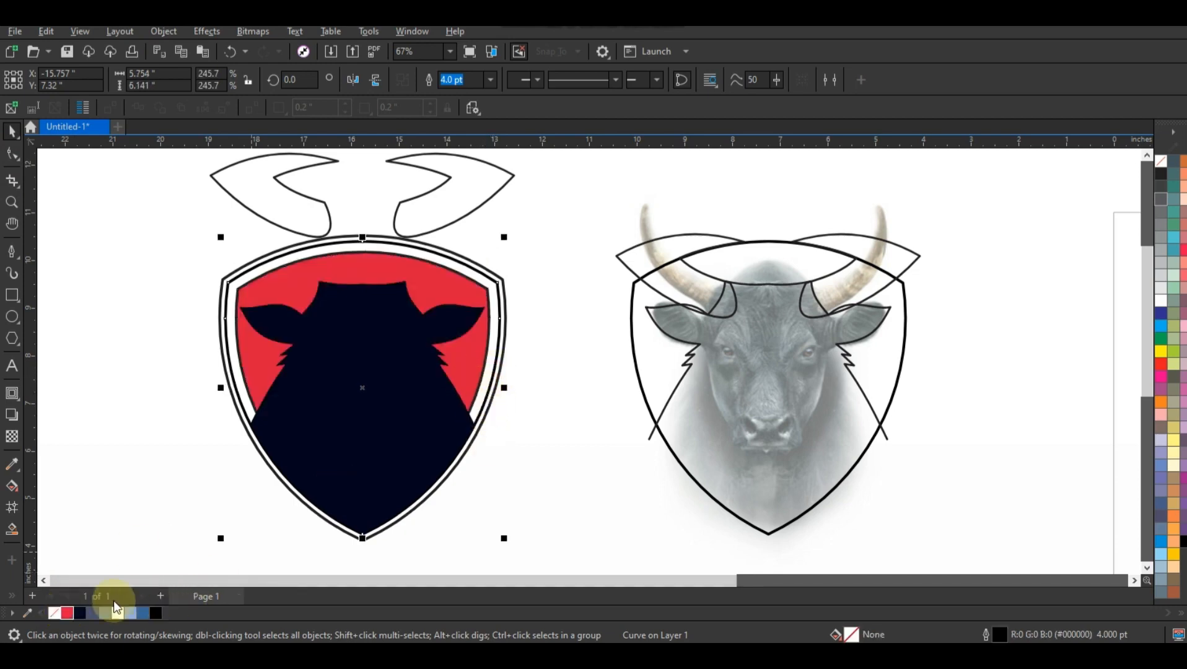
click(80, 612)
click(487, 423)
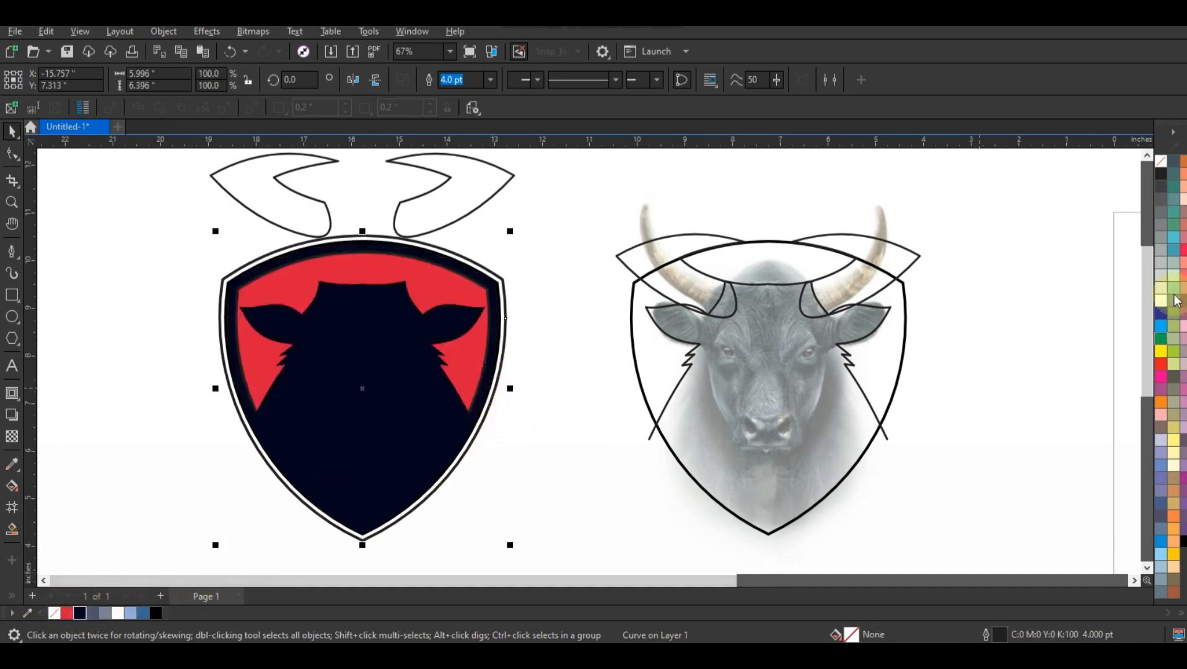
click(1161, 282)
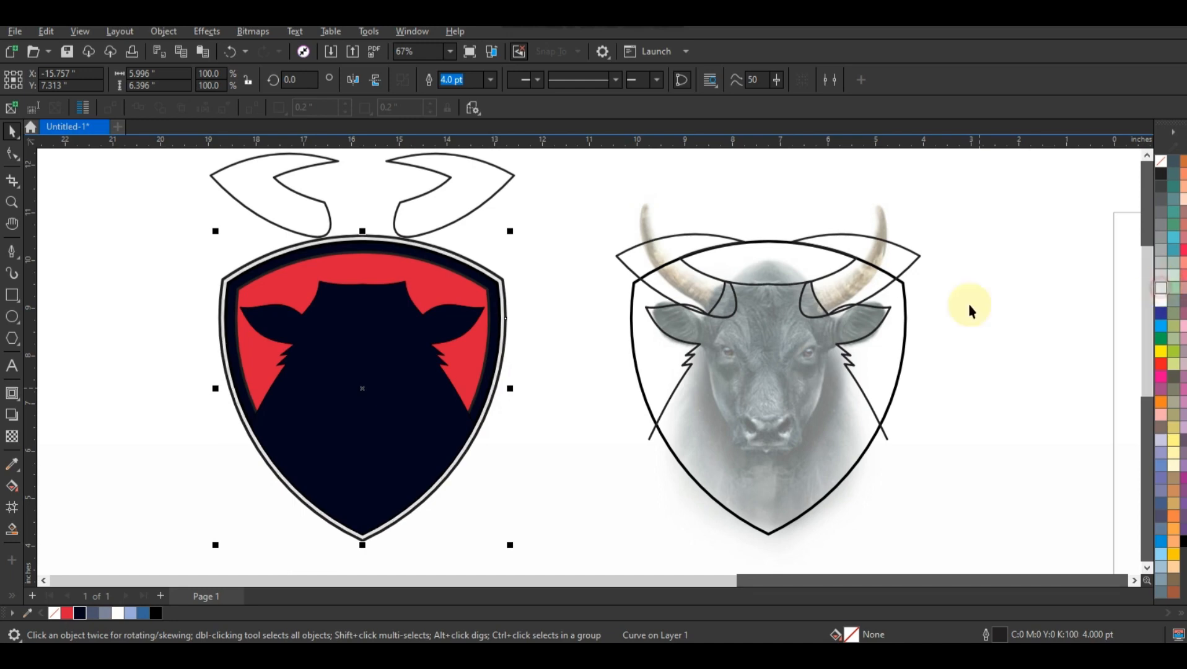
Move both horn outlines straight down onto the top of the filled bull head
click(409, 234)
shift+click(262, 200)
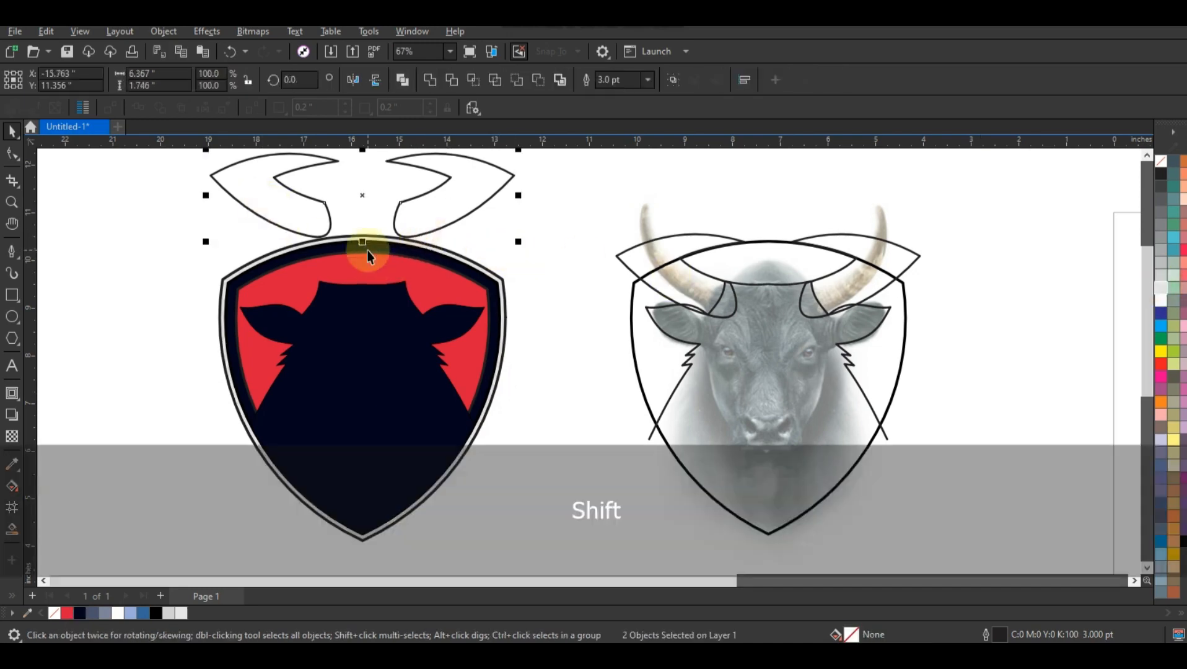
drag(358, 198, 356, 274)
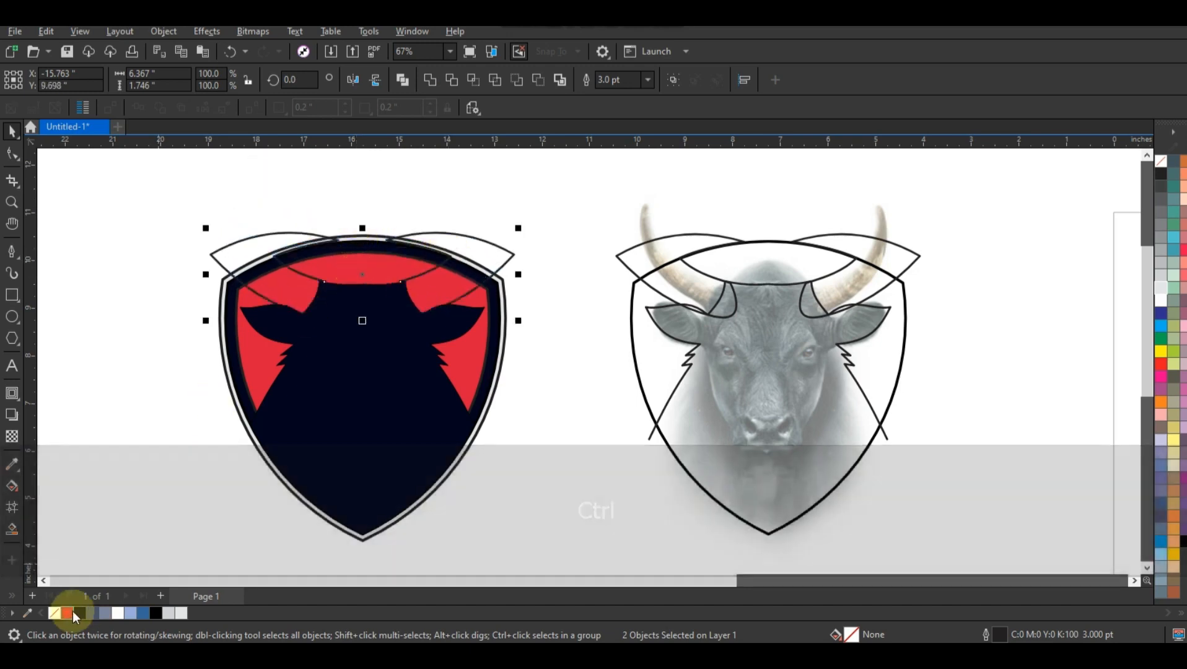
Fill both horns with dark navy and weld them into a single shape
click(78, 613)
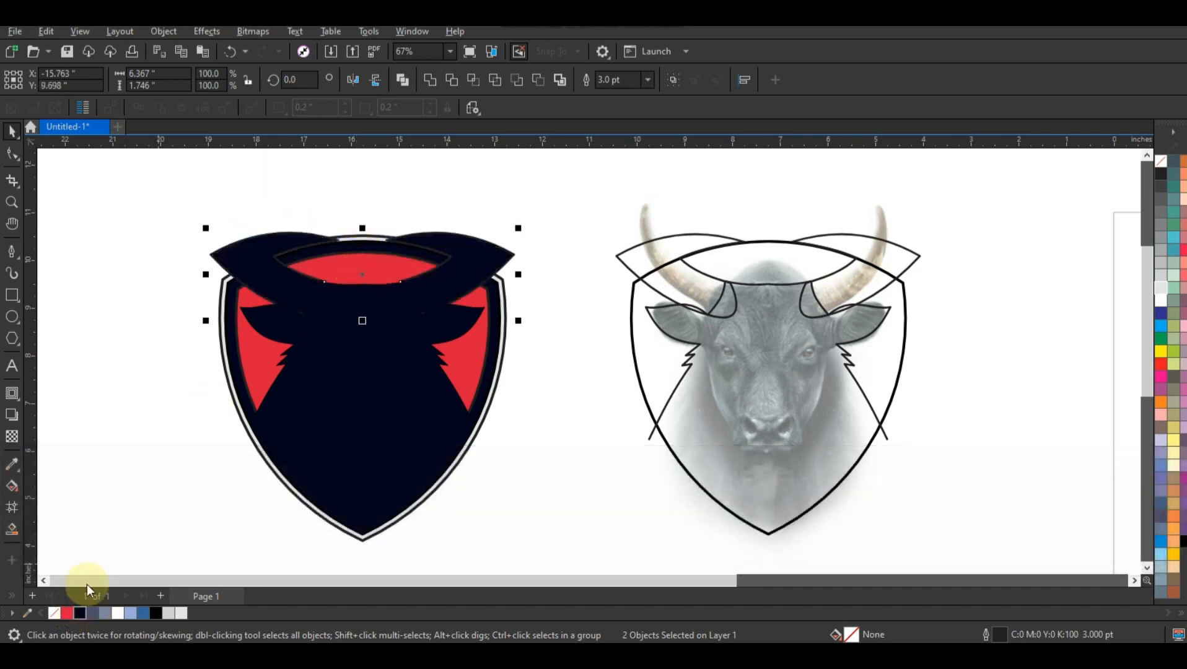
click(432, 79)
Add a one-step outside contour with a 0.125" offset to the welded horns and break the contour apart
click(11, 202)
drag(170, 200, 655, 388)
click(11, 393)
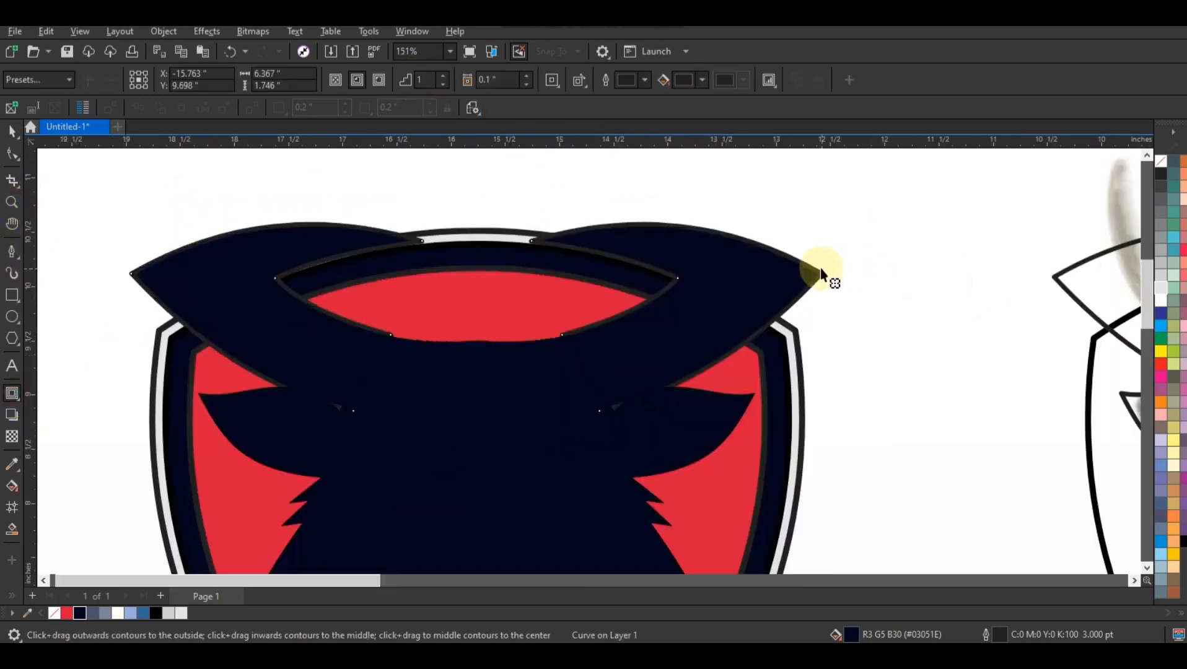
drag(820, 272, 838, 274)
click(12, 131)
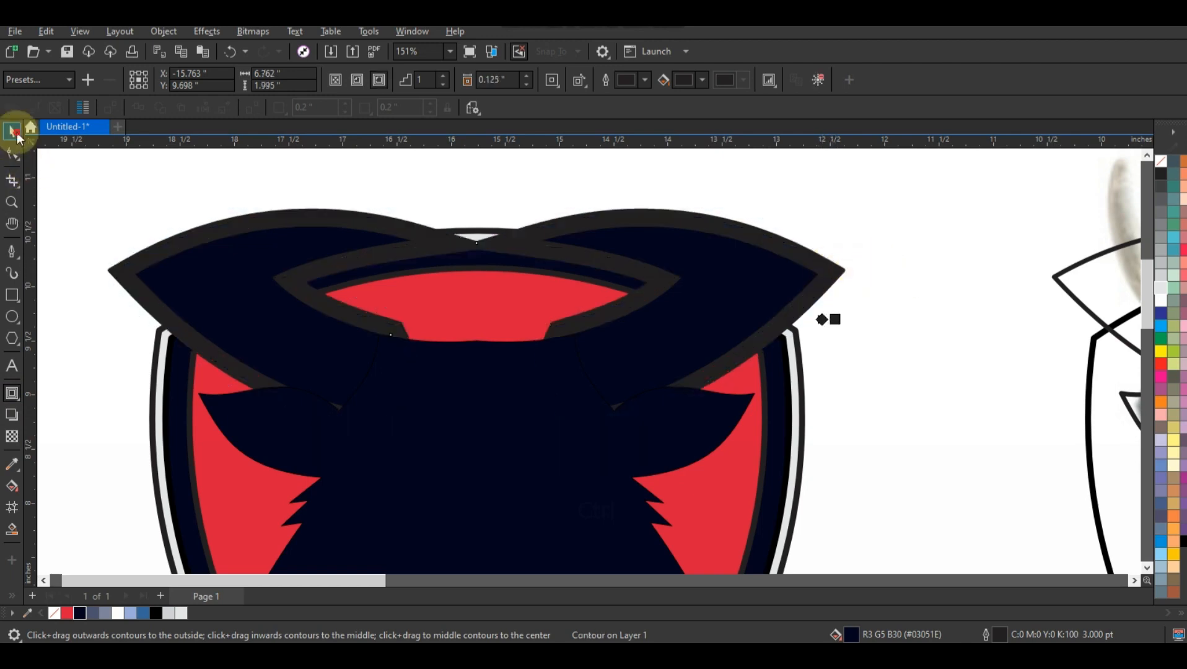
click(153, 34)
click(167, 378)
Fill the horns' separated contour shape with 20% black and remove its outline
click(119, 285)
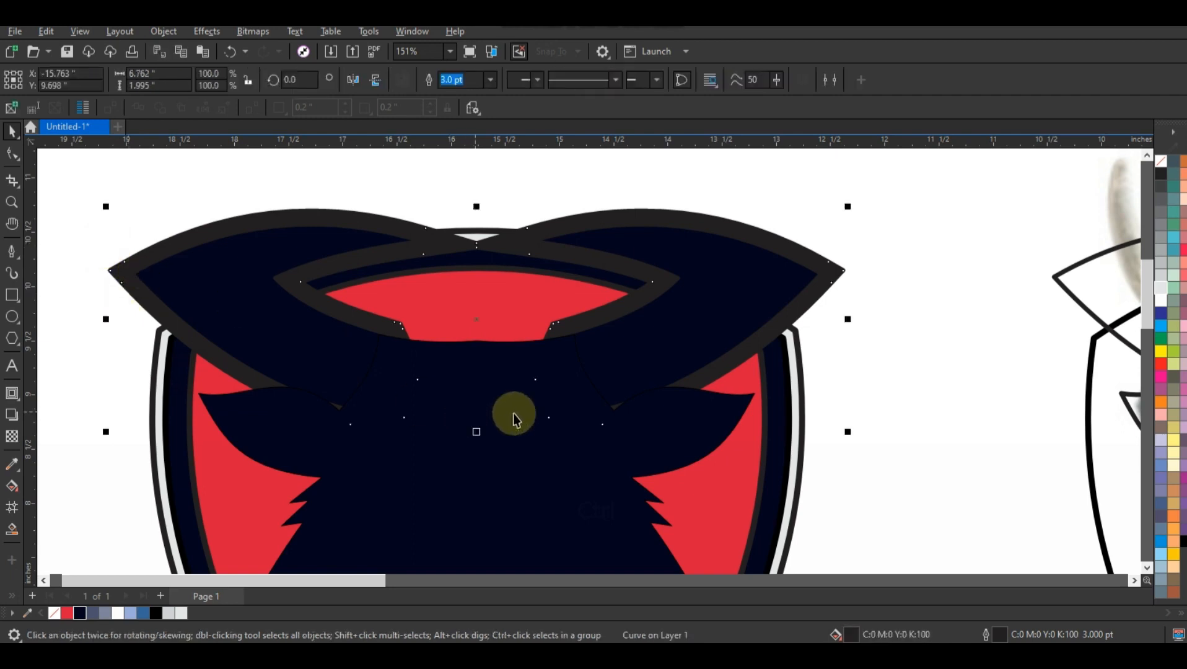
click(168, 613)
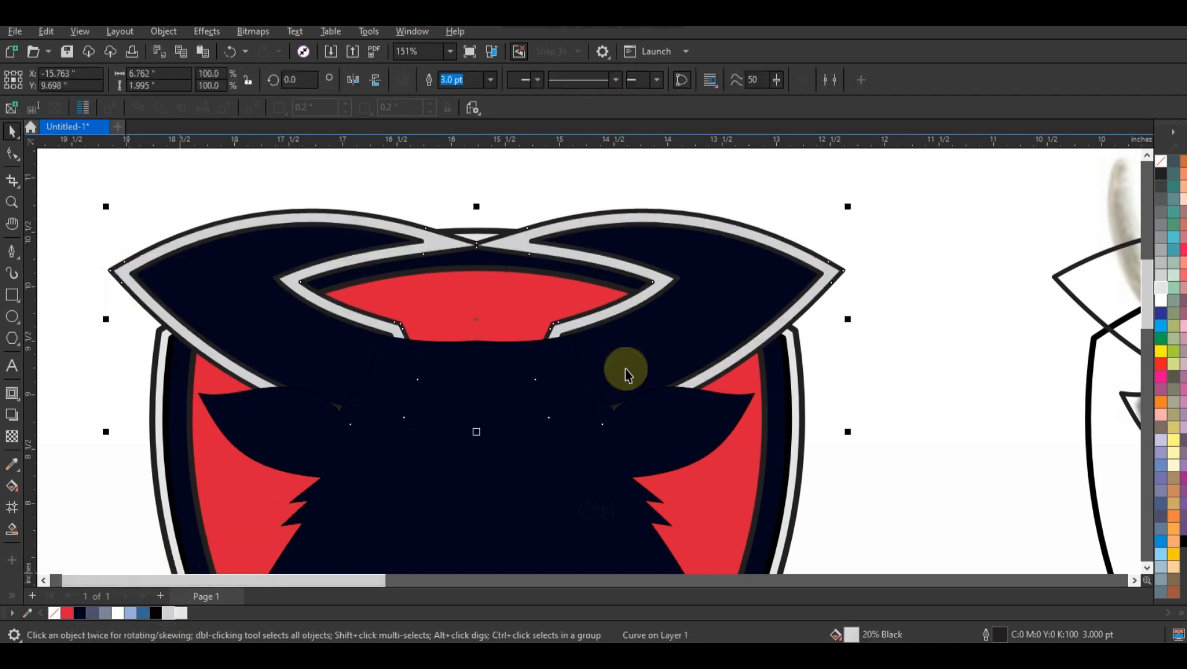
right_click(1159, 162)
click(1108, 170)
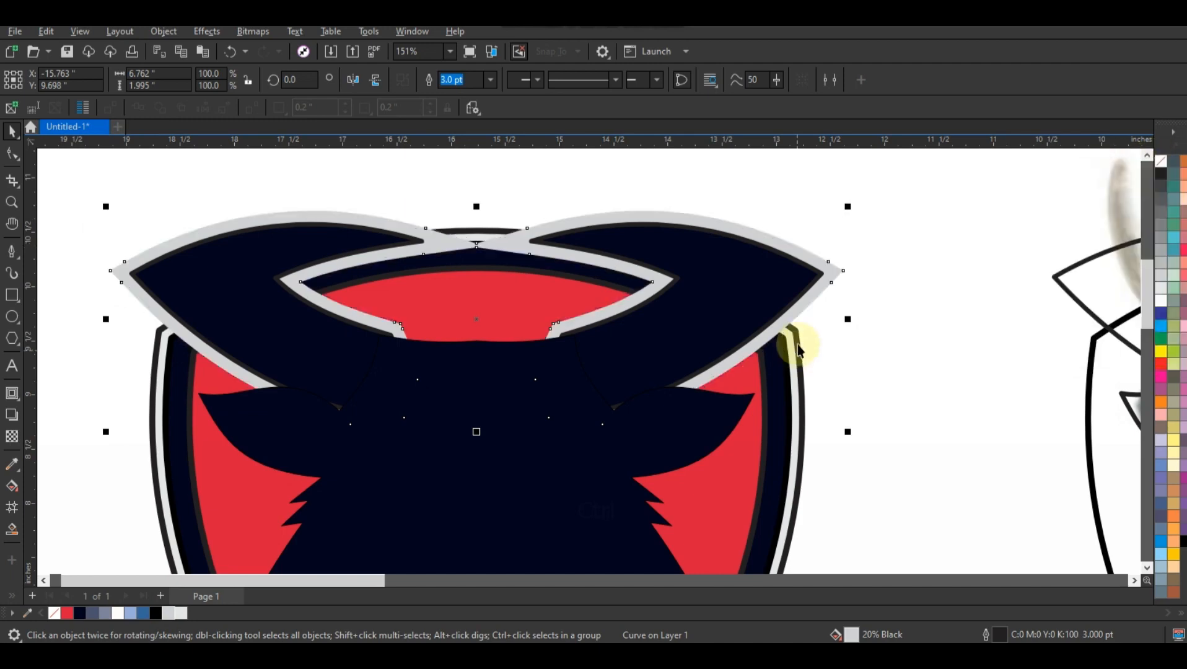
Remove the outline strokes from the outermost shield shape and from the navy horns
click(795, 345)
right_click(1159, 163)
click(1108, 171)
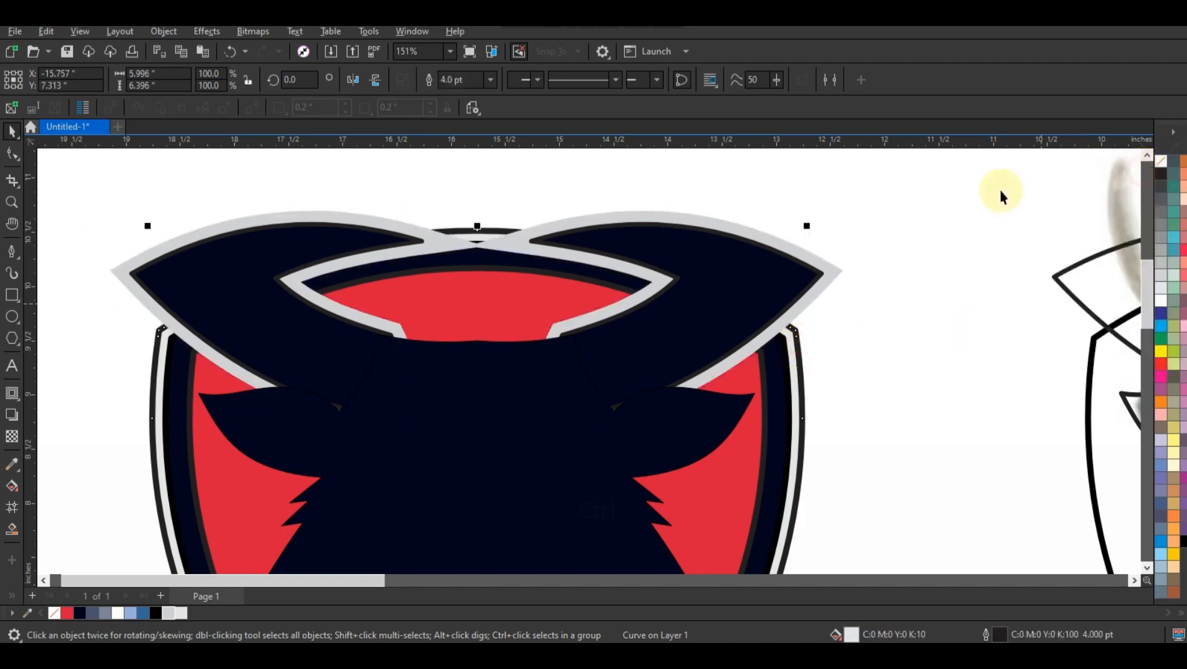
click(928, 196)
click(433, 271)
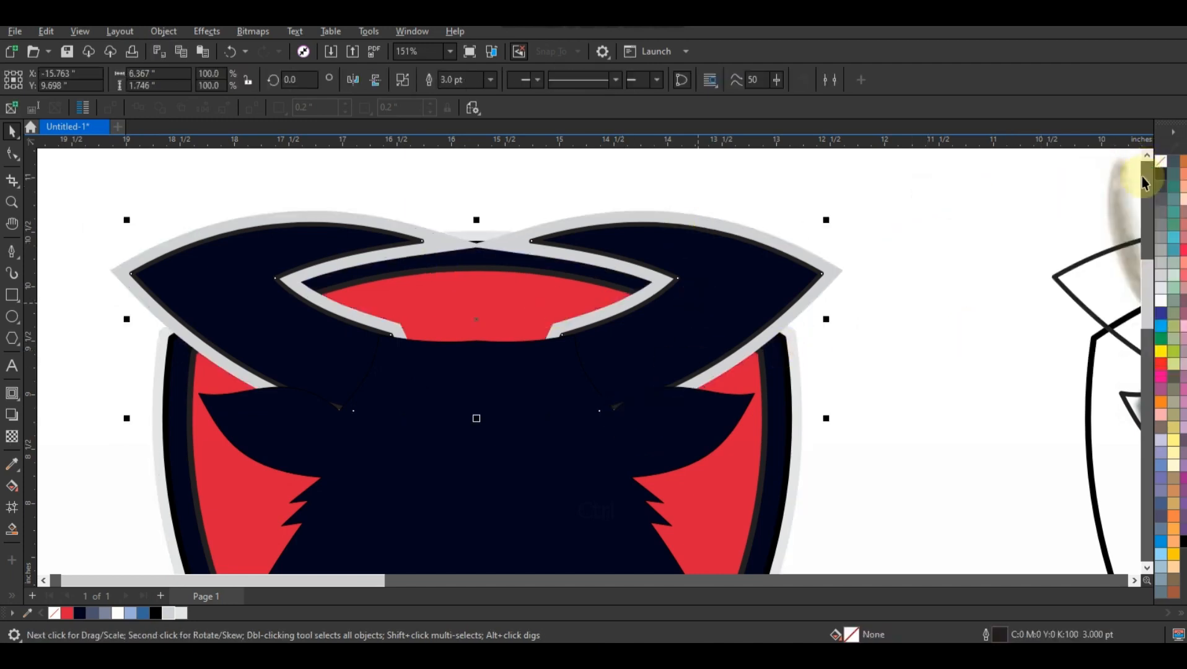
right_click(1159, 163)
click(1112, 175)
click(972, 315)
scroll(971, 316, down, 3)
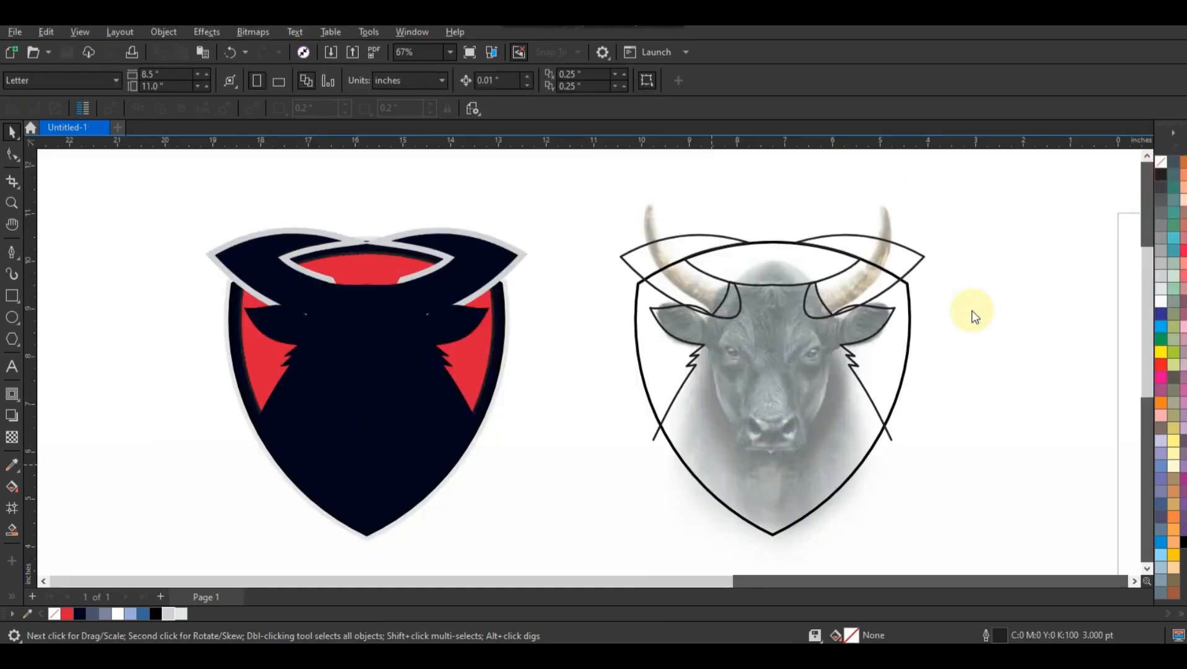
Delete the two traced horn outlines lying over the bull photo
click(12, 203)
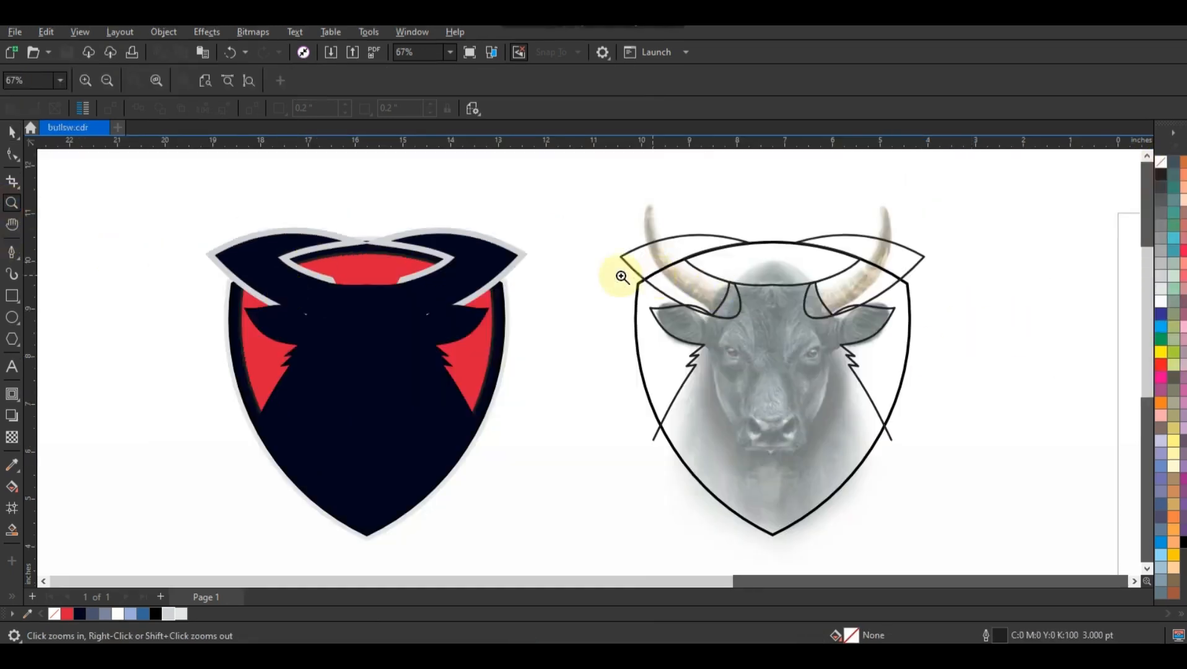
click(11, 131)
click(644, 247)
key(Delete)
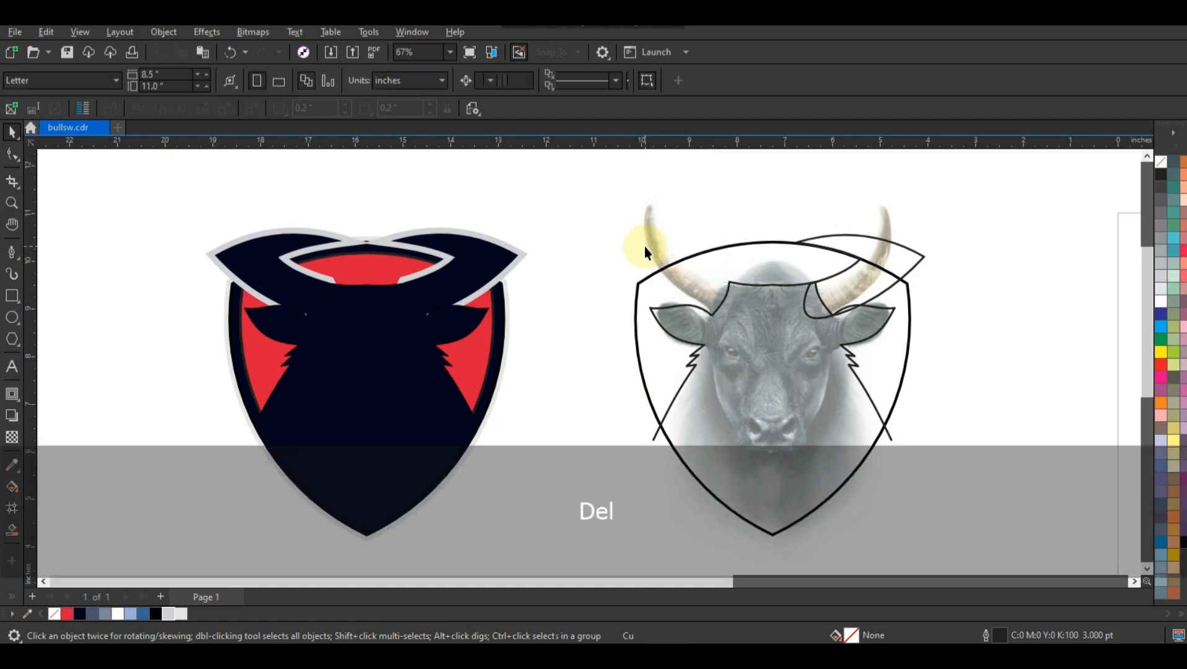
click(901, 252)
key(Delete)
Start a Pen tool path at the forehead's centre and draw straight segments along its upper edge and the zigzag beside the left horn
click(11, 203)
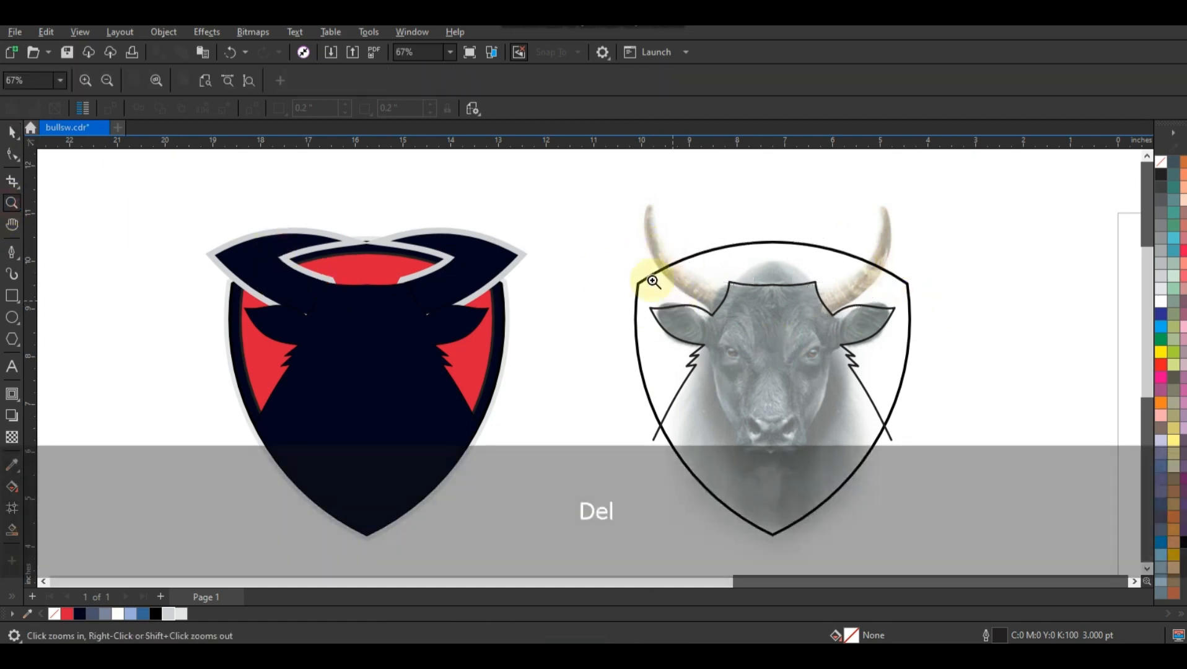
drag(637, 257, 927, 423)
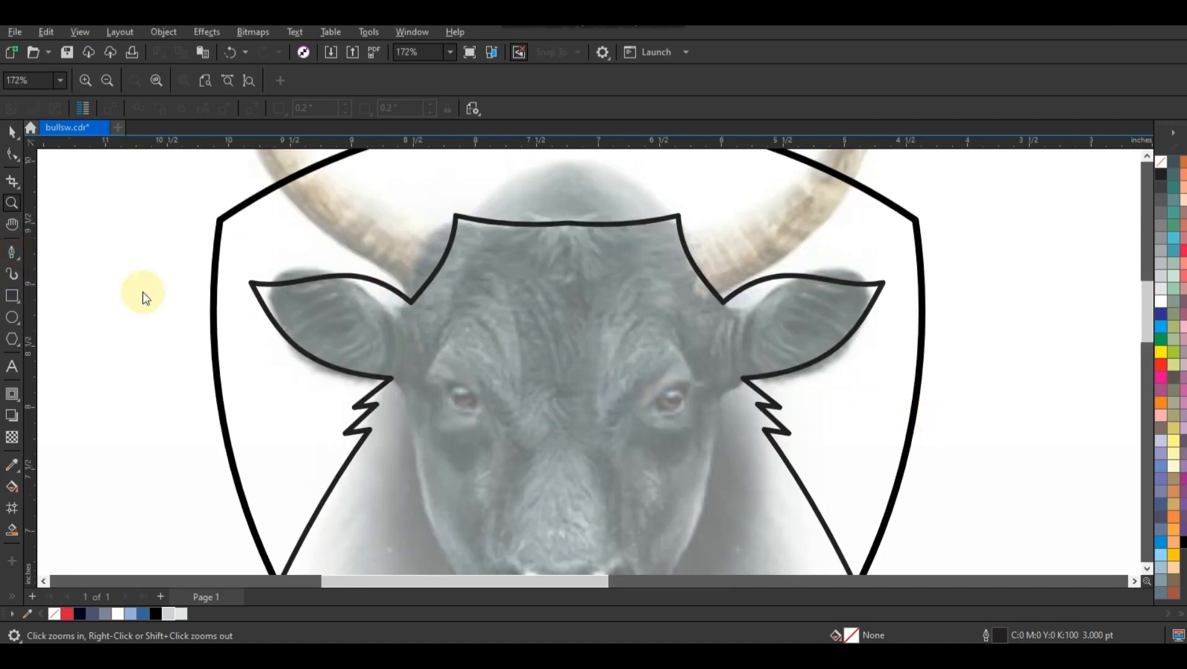
click(11, 252)
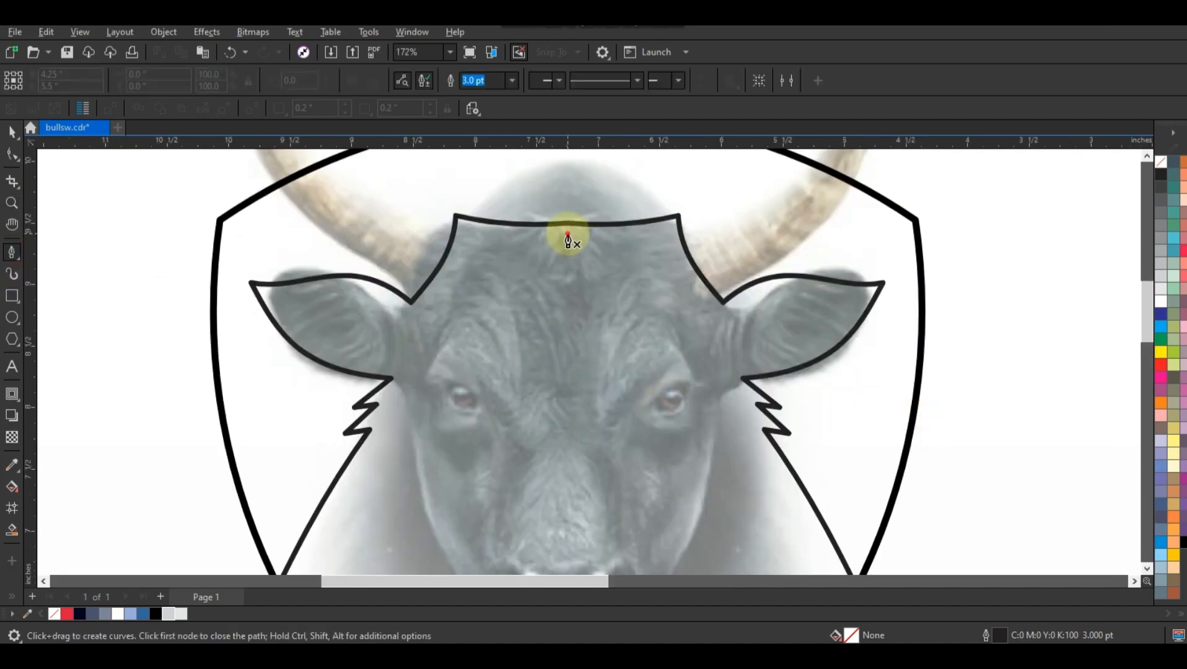
click(567, 235)
click(469, 231)
click(414, 315)
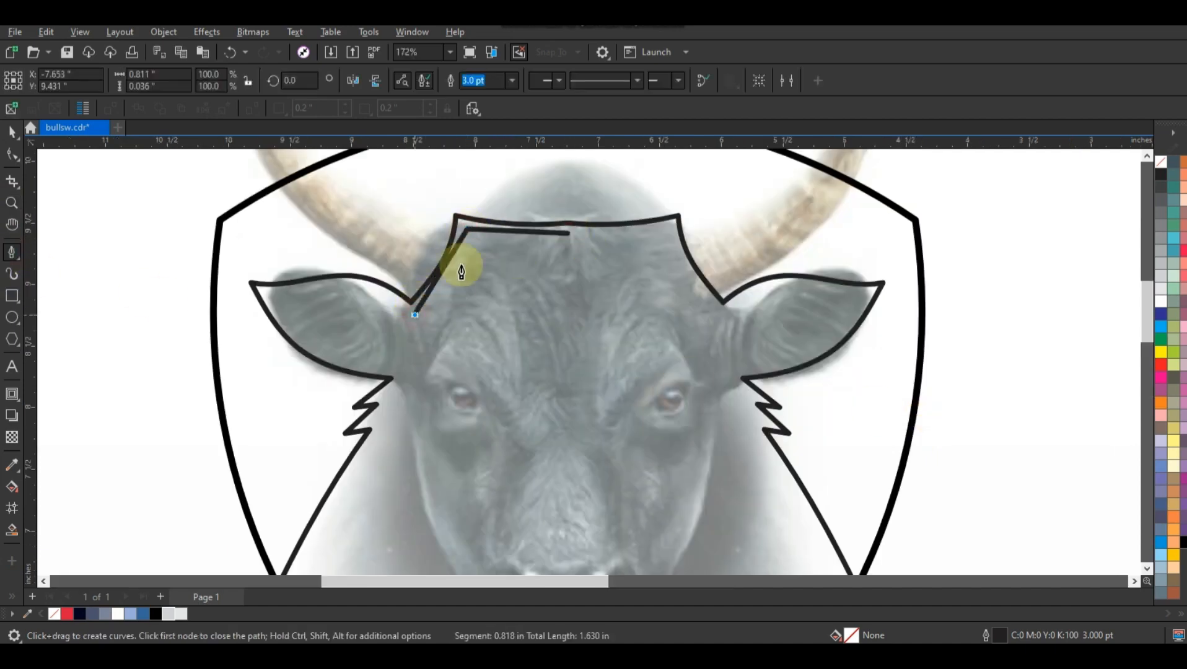
click(472, 248)
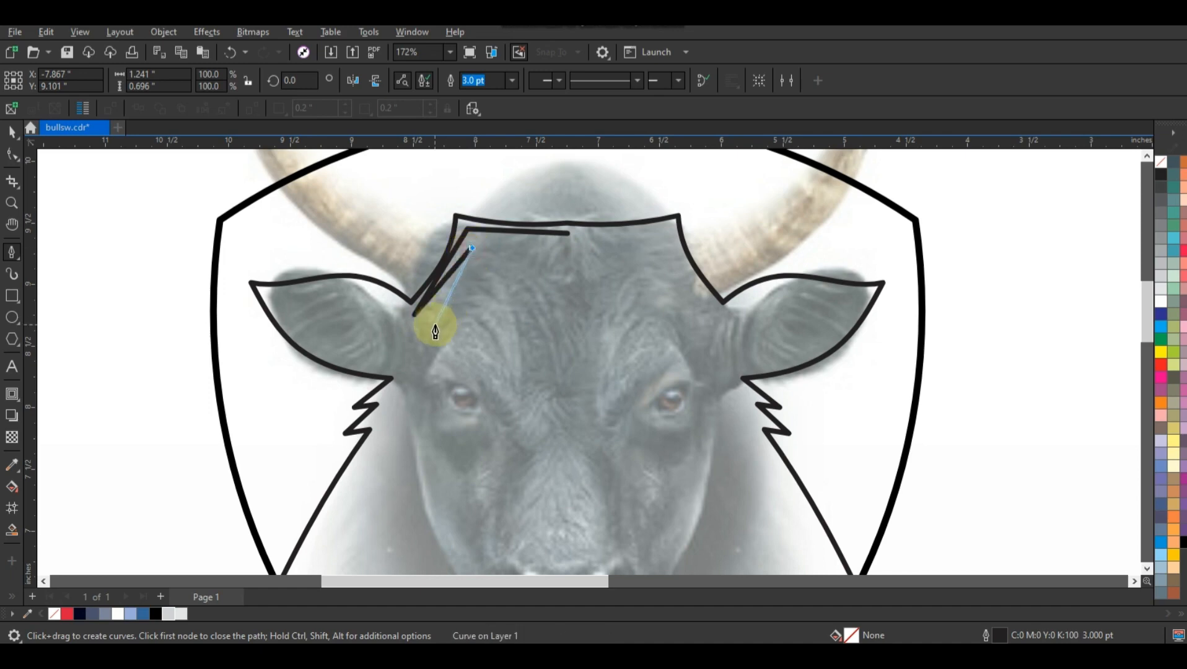
click(441, 336)
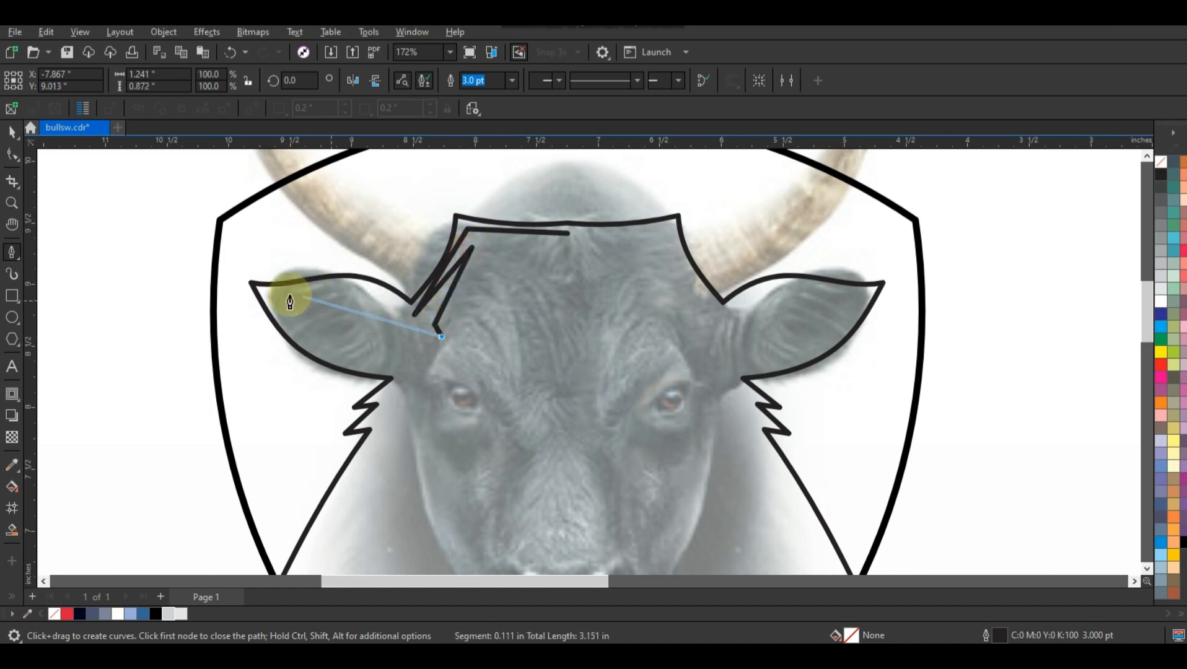
Continue the path with two straight-sided spikes into the left ear, ending at the ear's lower base
click(280, 294)
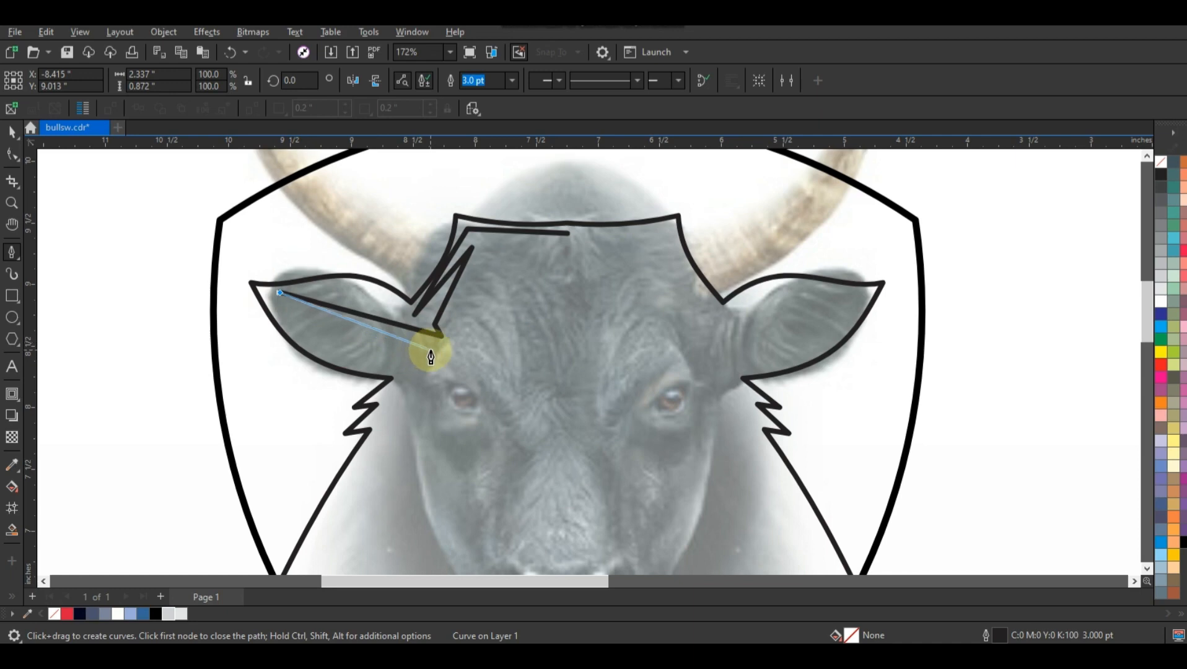
click(431, 352)
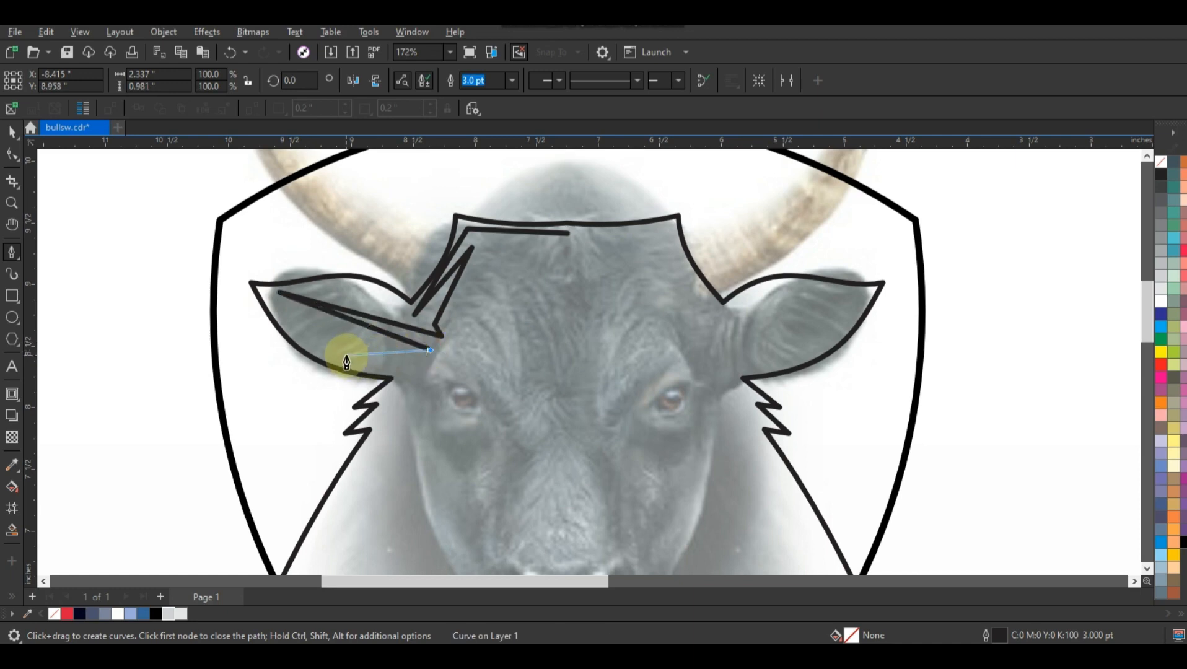
click(346, 358)
click(423, 366)
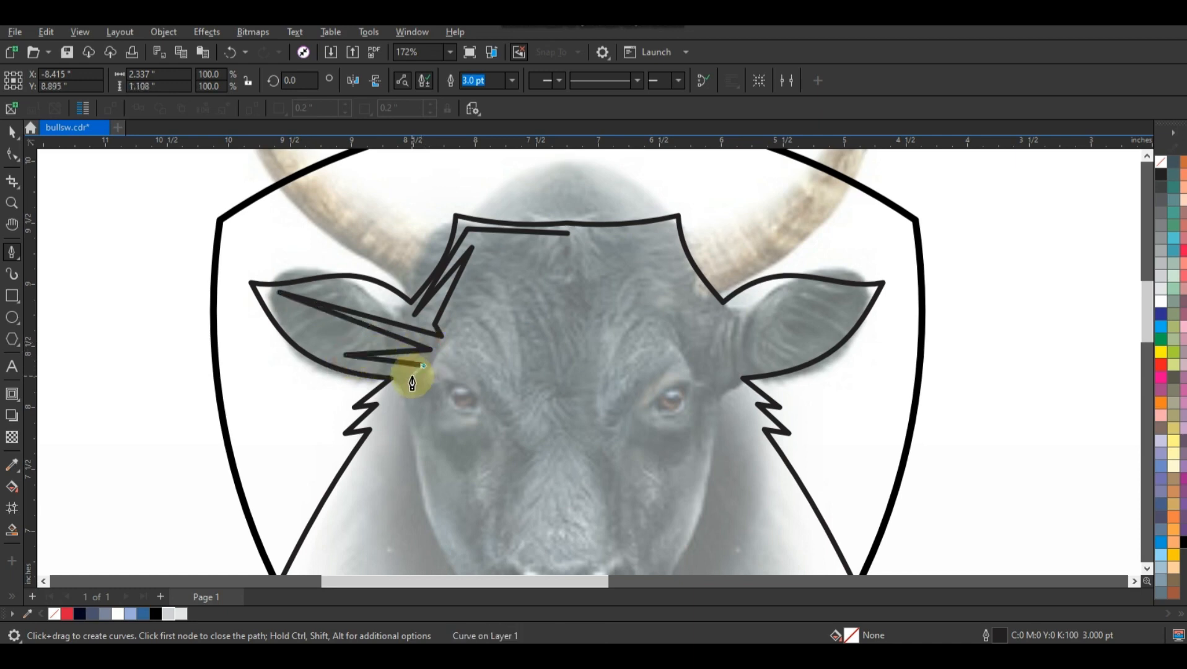
click(412, 376)
Extend the path below the left eye, around a pointed brow notch and to the face's centre line, leaving it open
click(532, 446)
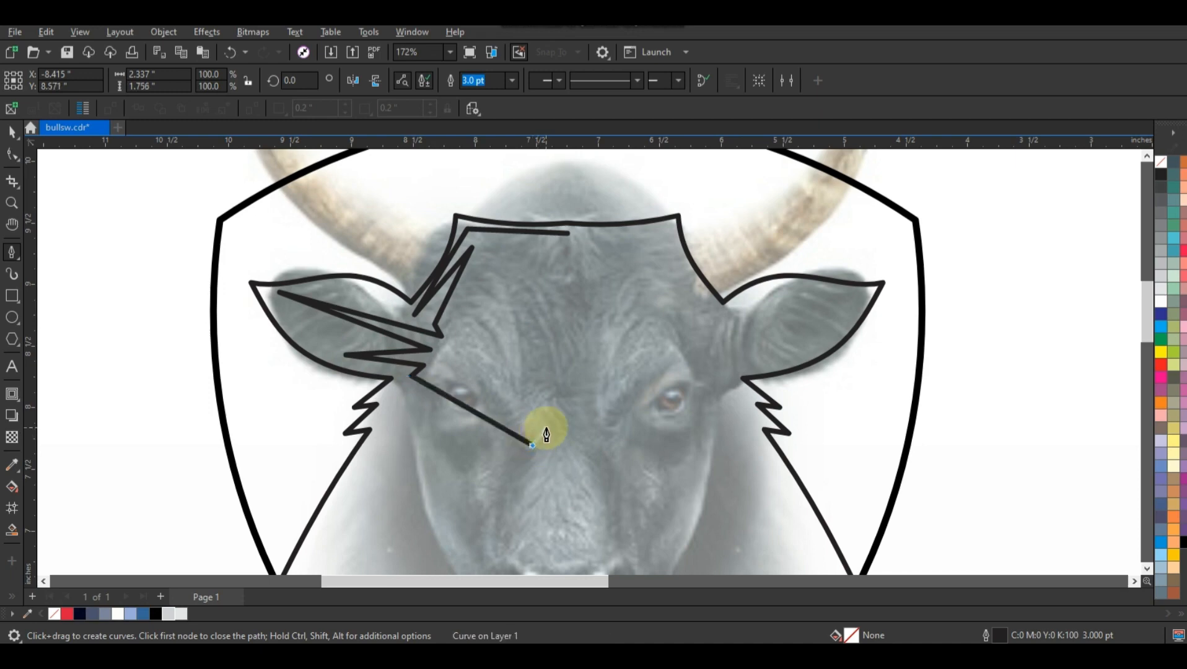
click(546, 428)
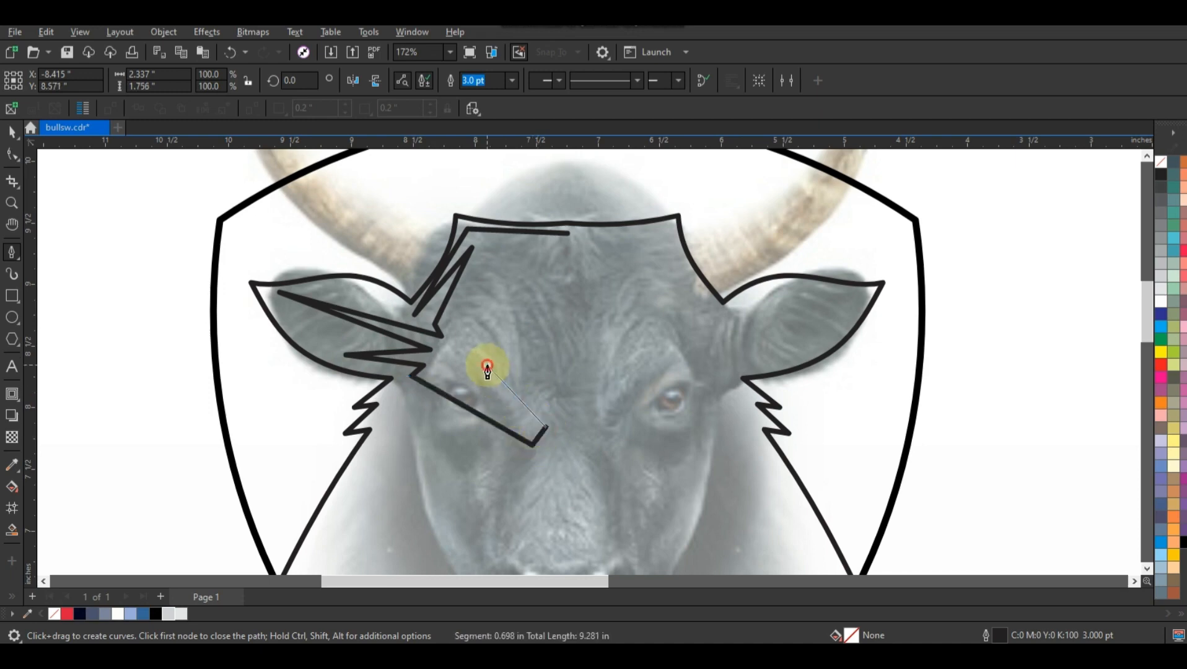
click(487, 368)
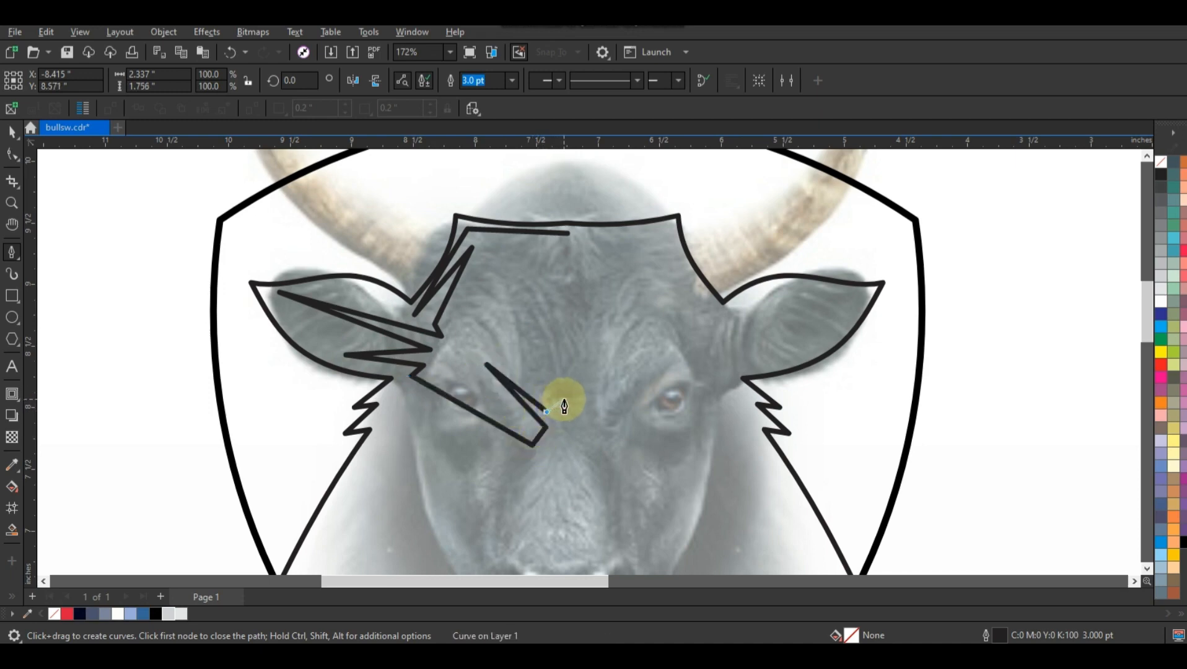
click(564, 400)
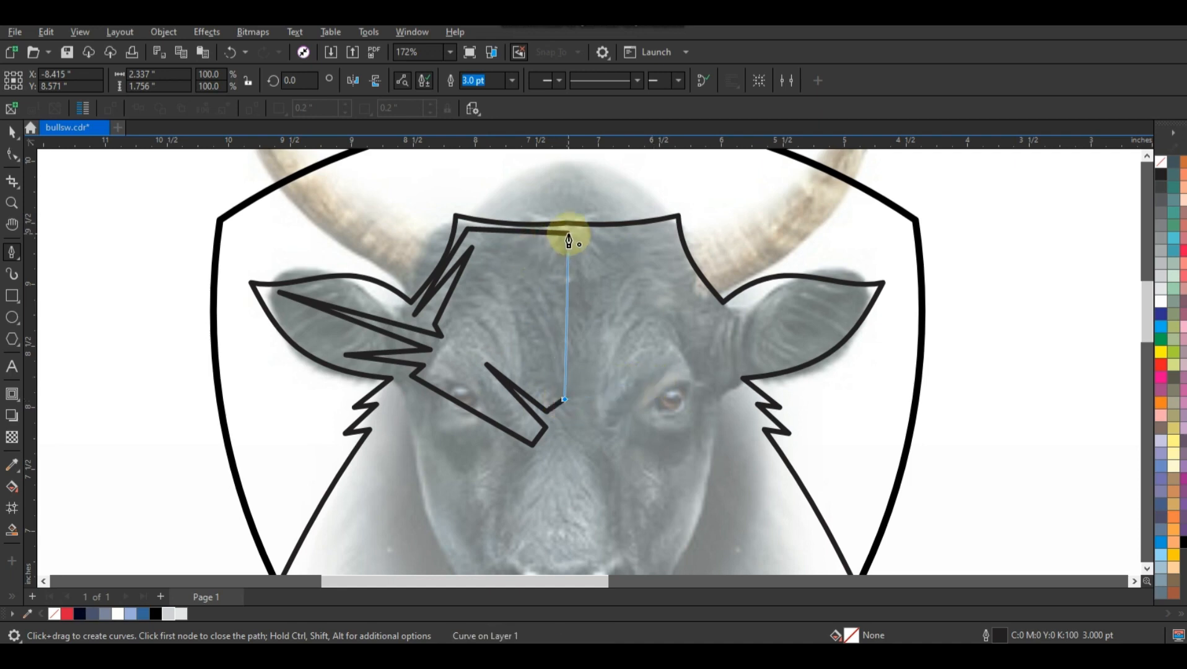
key(space)
Select all nodes of the new face path with the Shape tool and convert its segments to curves
click(12, 153)
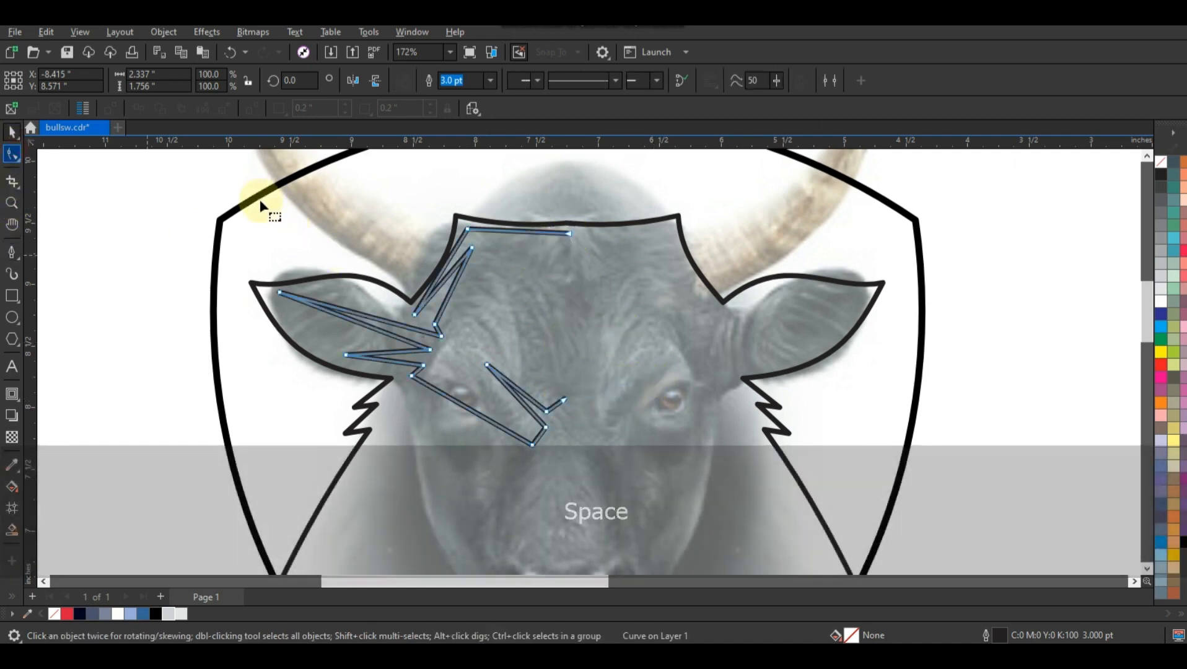
drag(259, 199, 607, 469)
key(shift+F2)
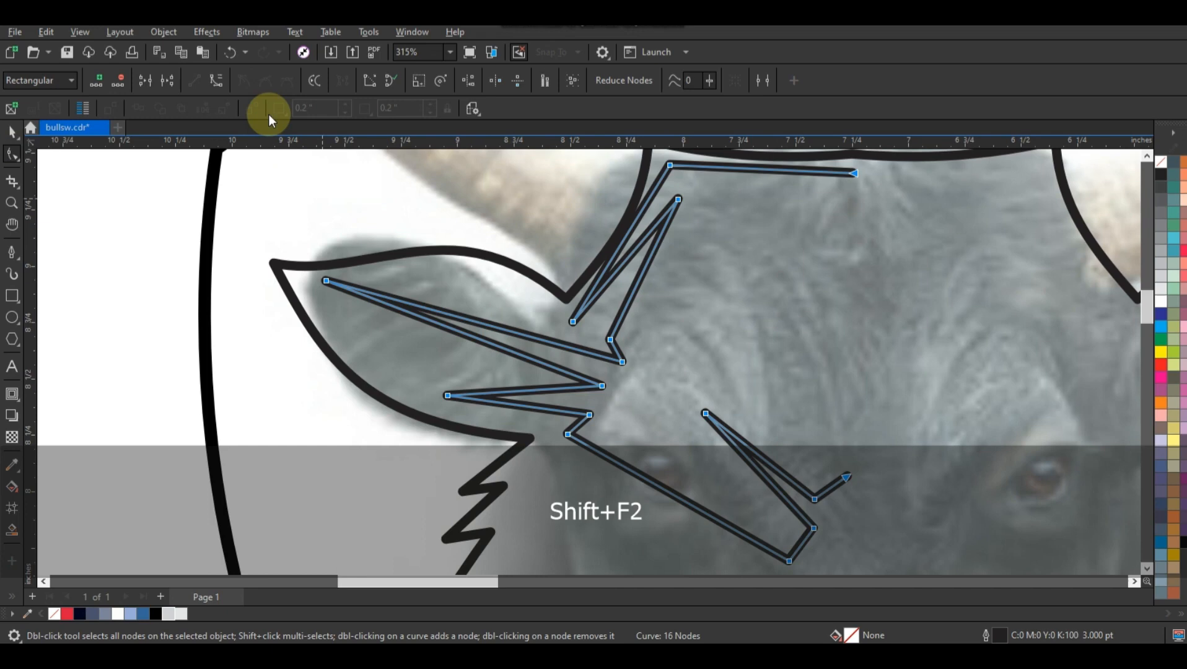
click(218, 81)
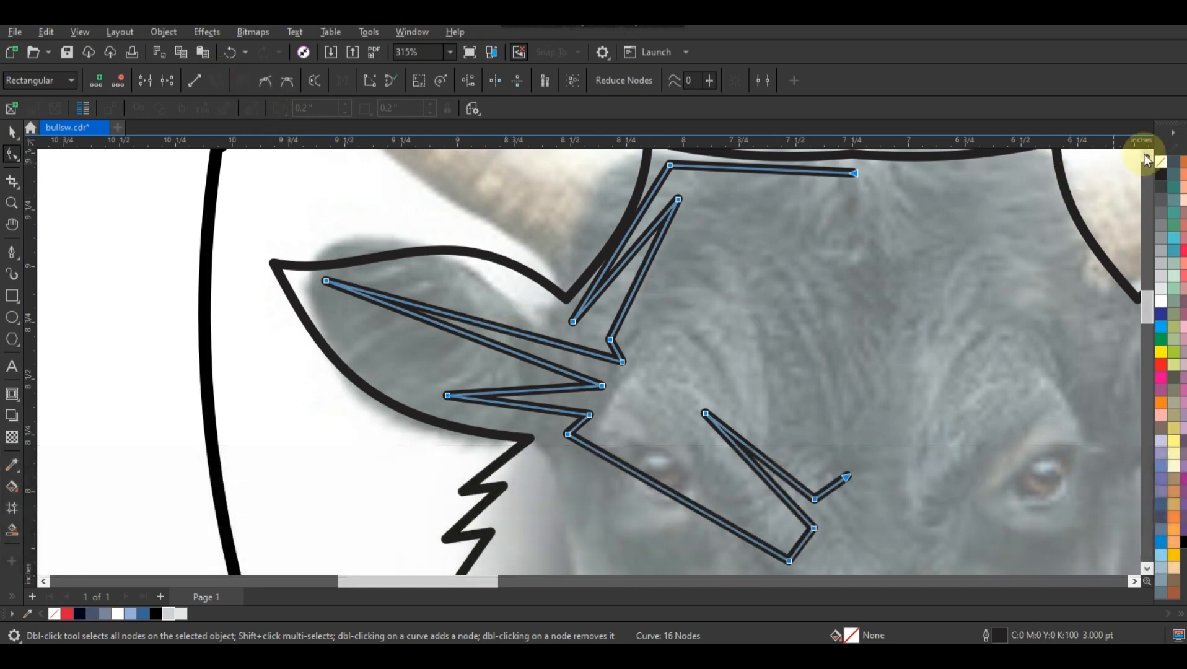
Bend the forehead and horn-side segments to follow the head outline, and move the spike's lower node slightly up and inward
click(1144, 155)
drag(761, 211, 760, 218)
mouse_move(649, 301)
mouse_down()
mouse_move(659, 305)
mouse_move(636, 290)
mouse_up()
click(574, 364)
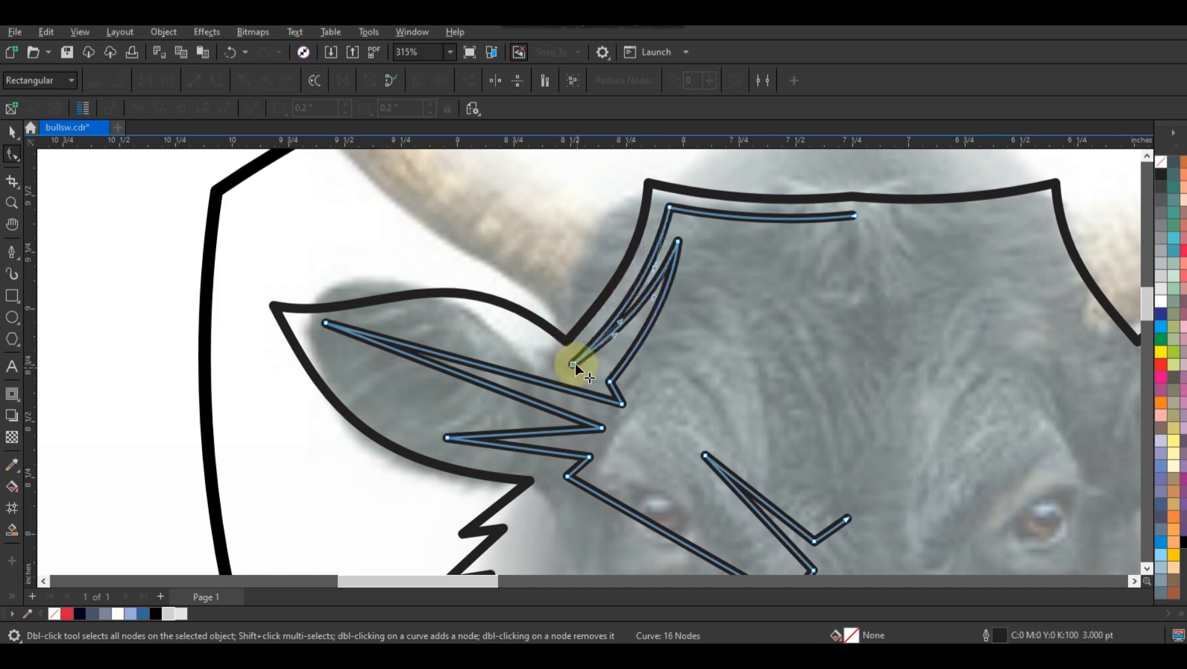
drag(574, 363, 582, 353)
drag(645, 303, 652, 311)
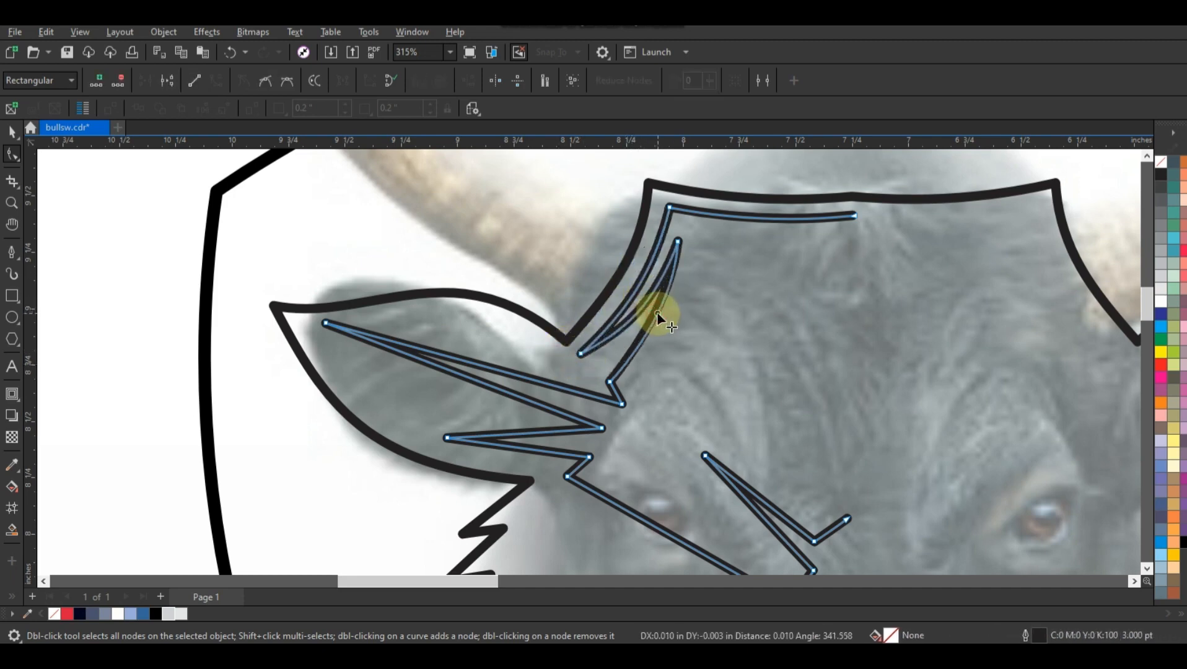
Bend the path's ear-spike segments into arcs that follow the upper and lower edges of the left ear
drag(492, 363, 492, 326)
drag(460, 373, 483, 338)
drag(531, 456, 532, 439)
scroll(720, 414, down, 3)
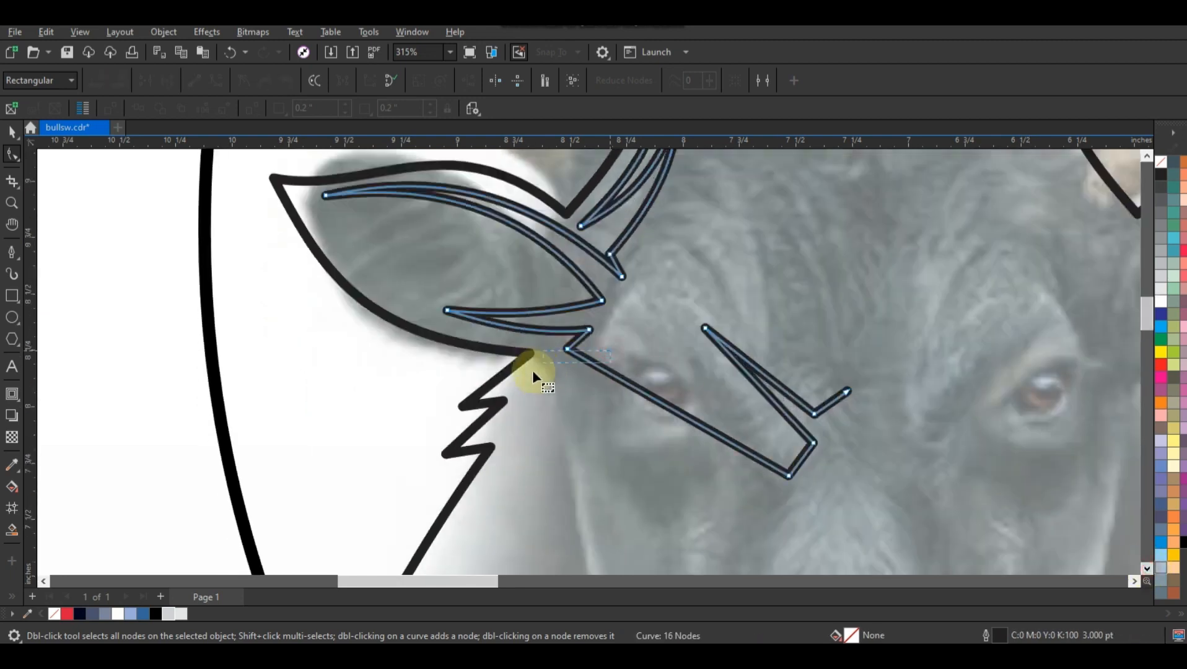
Bend the brow band's long edge, rounded tip and notch segments below the left eye into smooth curves up to the face's centre
drag(640, 389, 706, 317)
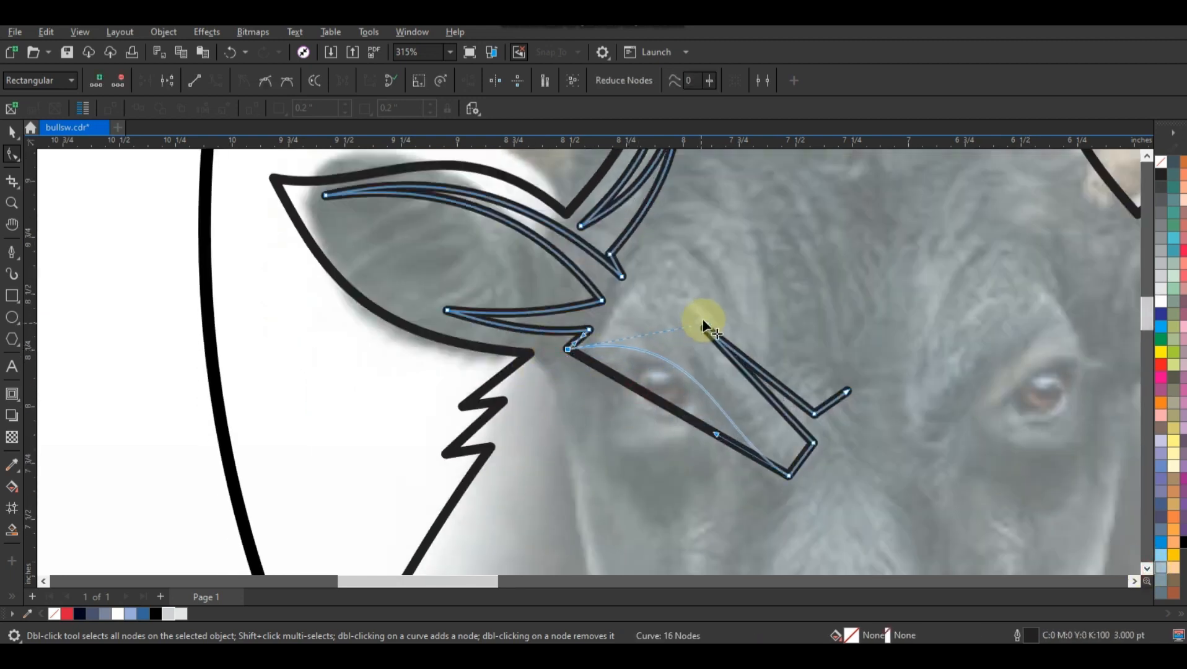
drag(716, 435, 710, 440)
mouse_move(795, 464)
mouse_down()
mouse_move(819, 461)
mouse_move(805, 481)
mouse_up()
click(779, 389)
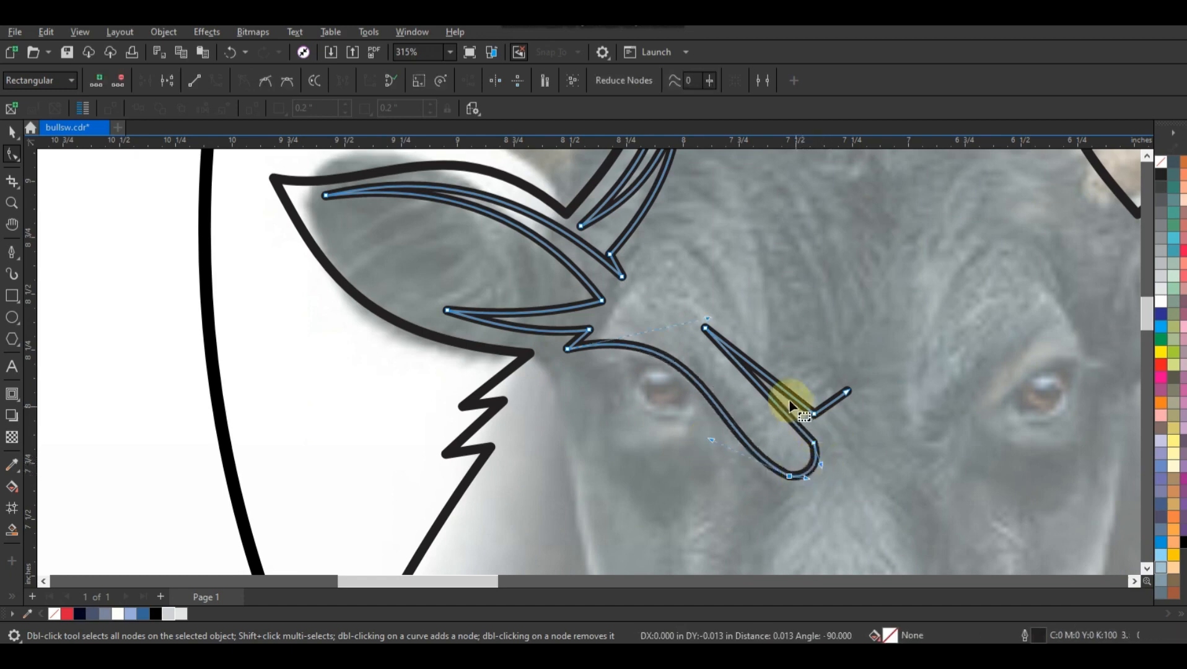
drag(779, 388, 830, 411)
click(811, 413)
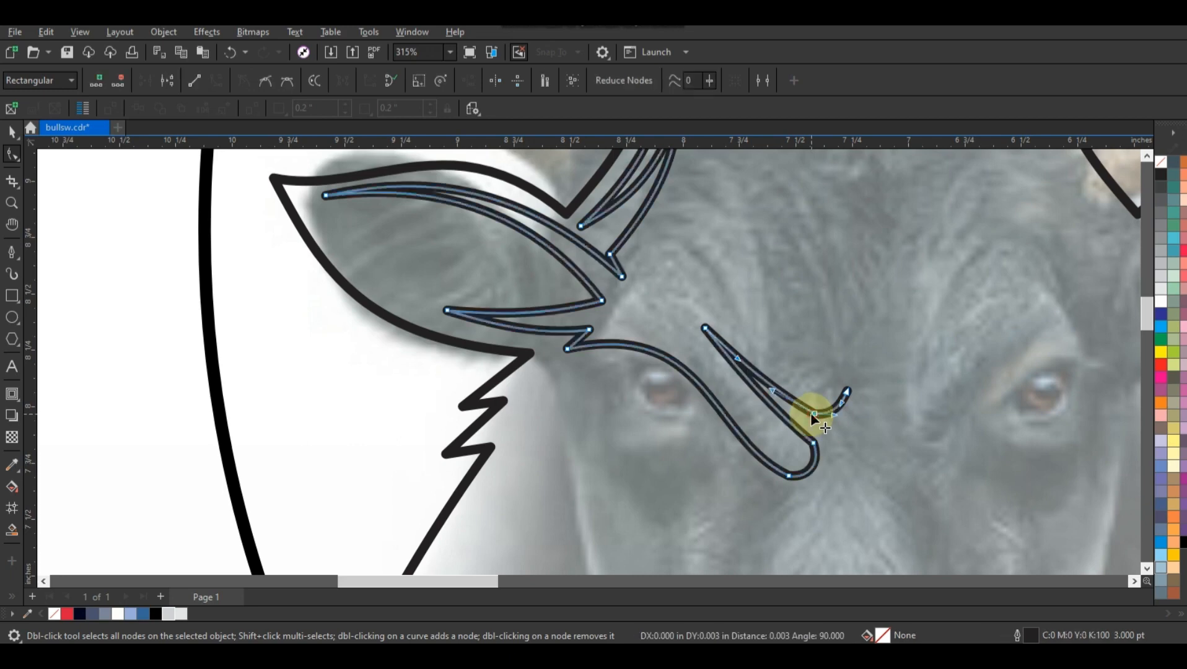
Mirror a copy of the left face path horizontally onto the right half of the bull's face
click(13, 133)
key(shift+F2)
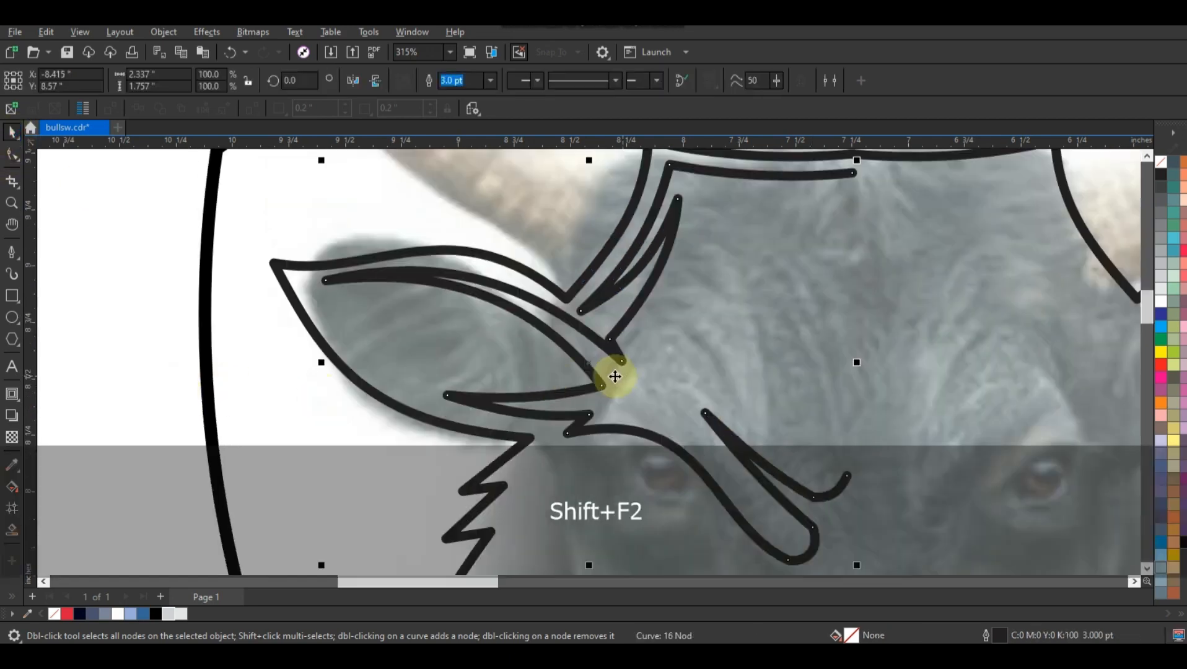
drag(314, 365, 877, 431)
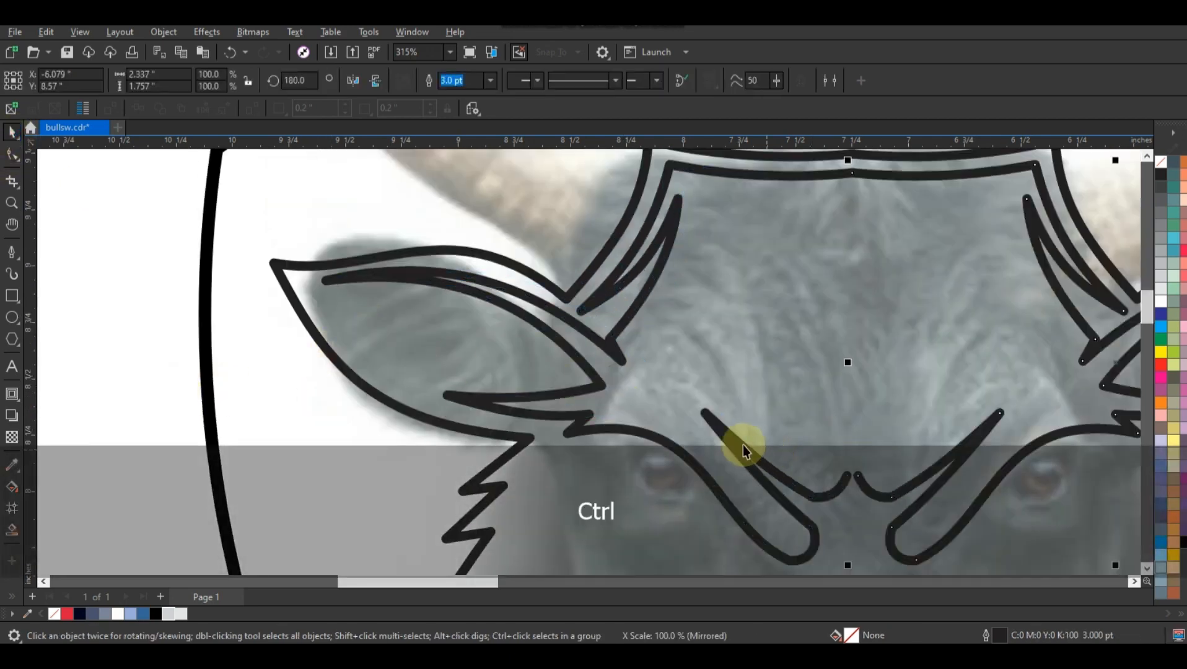
Combine both face halves and join their end nodes at the forehead's centre and between the brows into one closed curve
shift+click(742, 445)
click(14, 157)
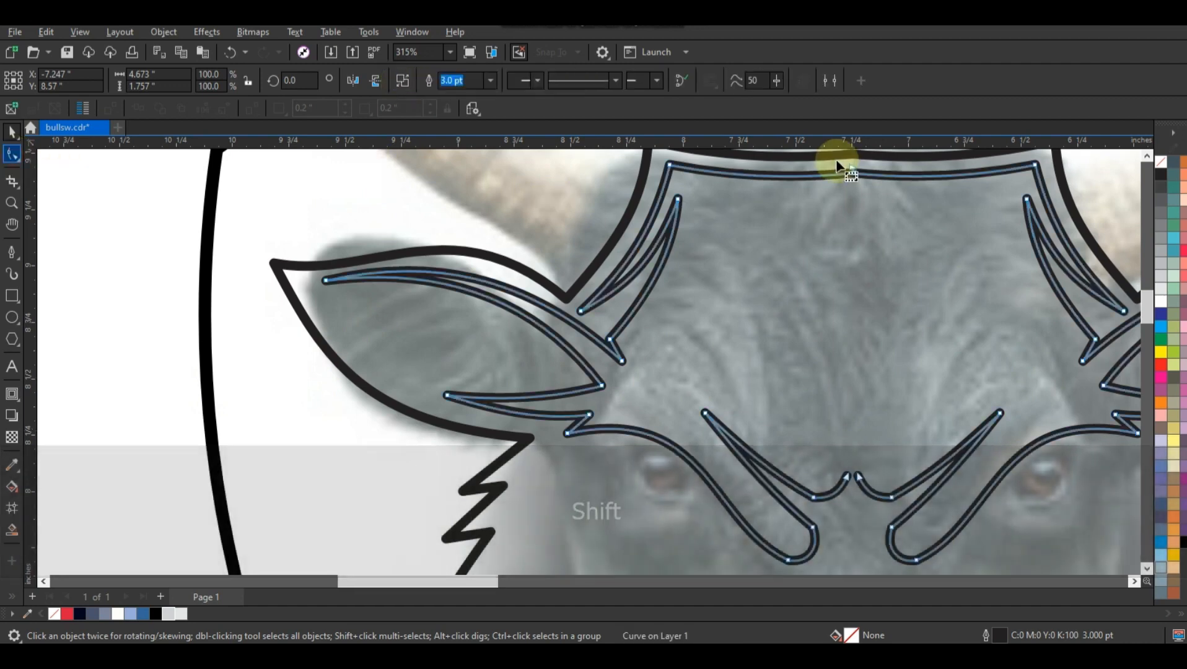
drag(839, 165, 863, 181)
click(152, 90)
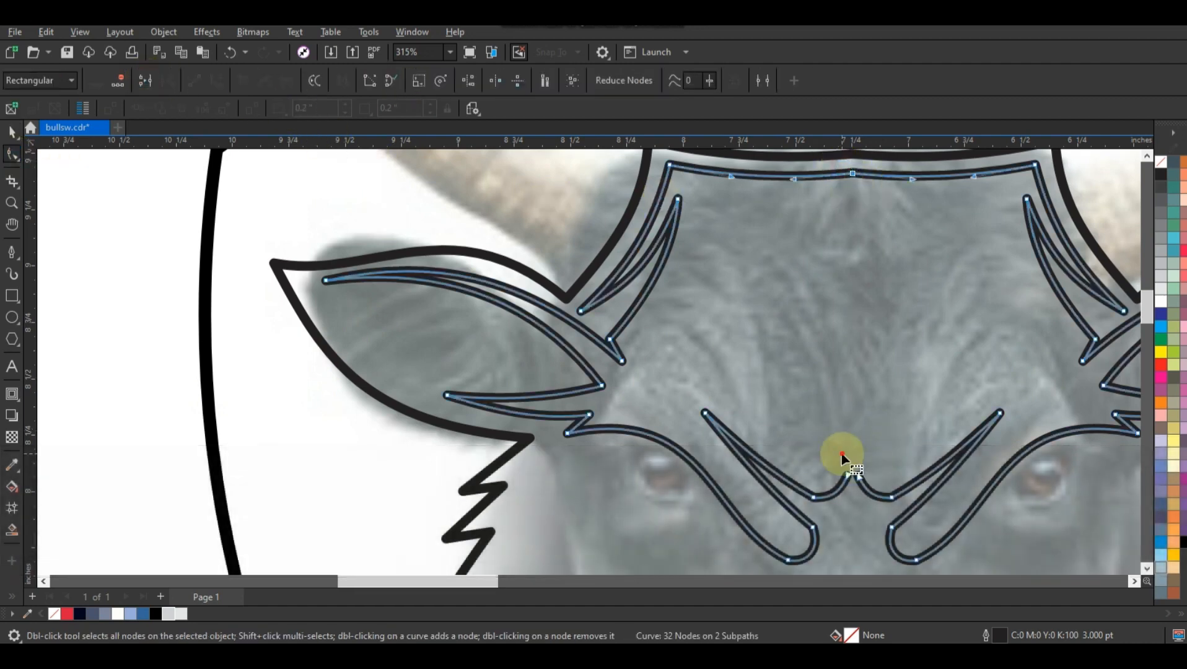
drag(843, 455, 899, 488)
click(152, 85)
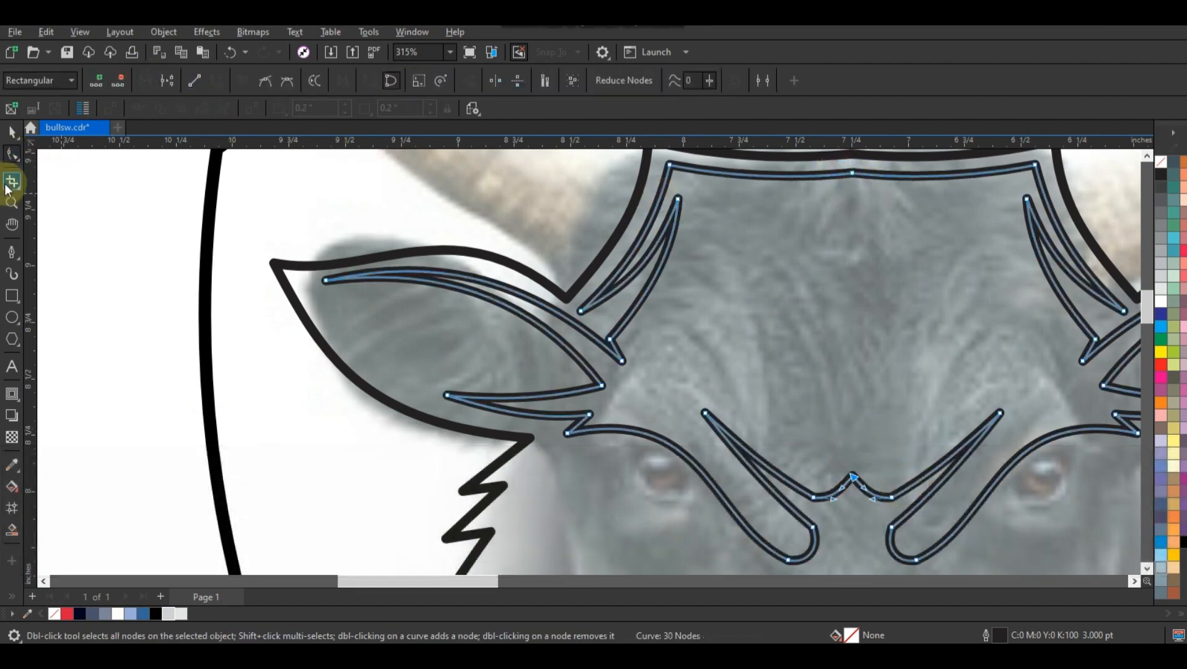
Place a copy of the closed face shape on the coloured shield logo and fill it with slate blue #4A516D
click(12, 136)
key(F3)
key(F3)
drag(737, 296, 332, 296)
click(92, 612)
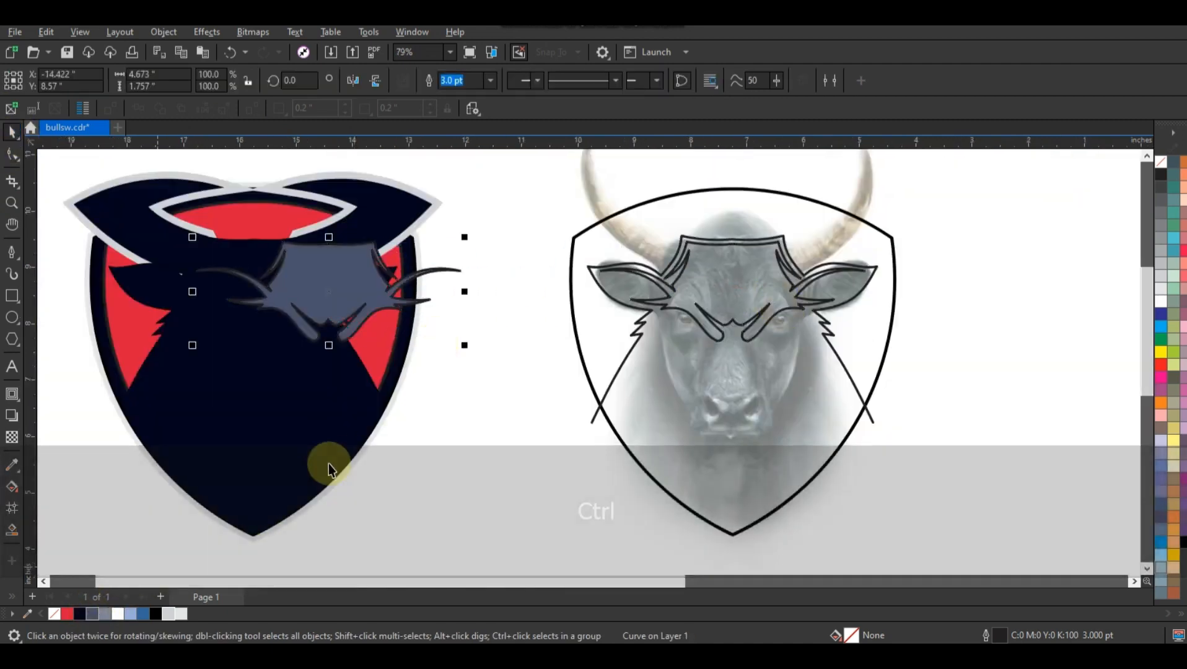
Centre the slate blue face shape horizontally on the dark bull head and remove its outline
shift+click(328, 464)
key(c)
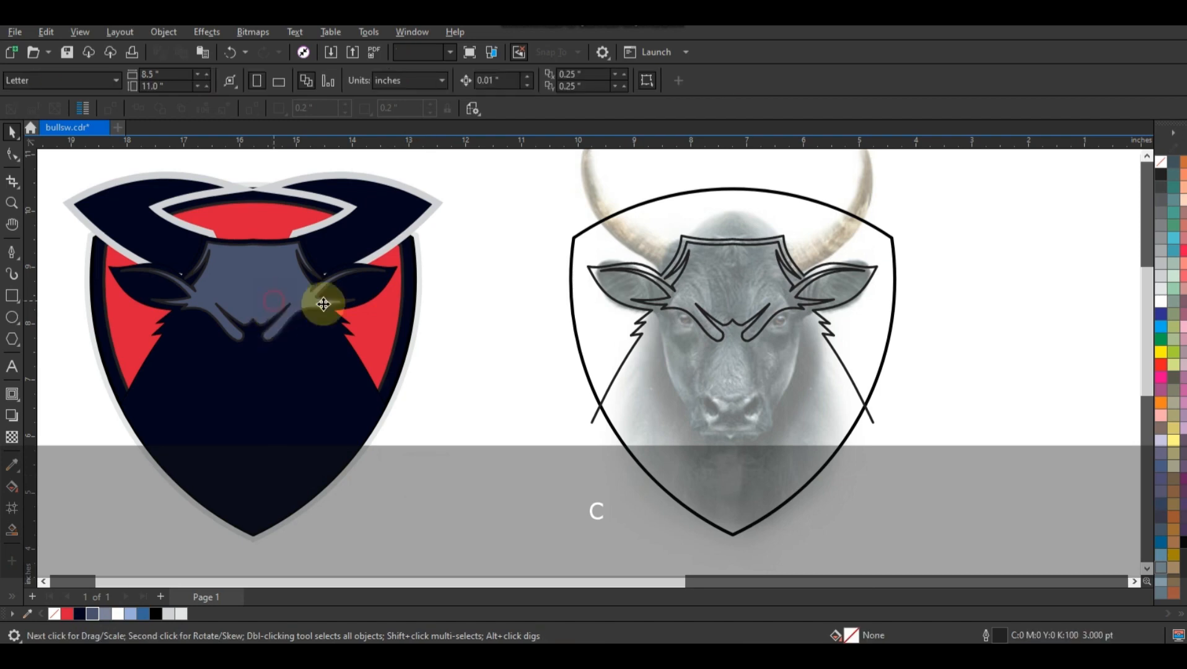
click(318, 305)
right_click(1158, 166)
click(1124, 180)
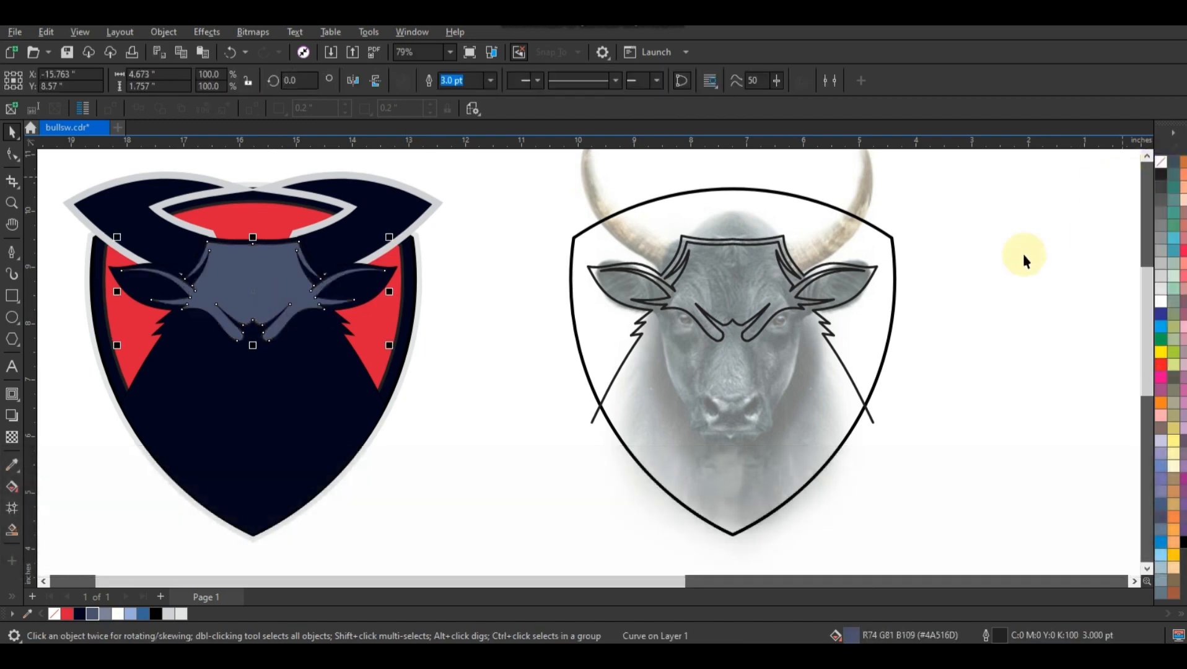
click(959, 274)
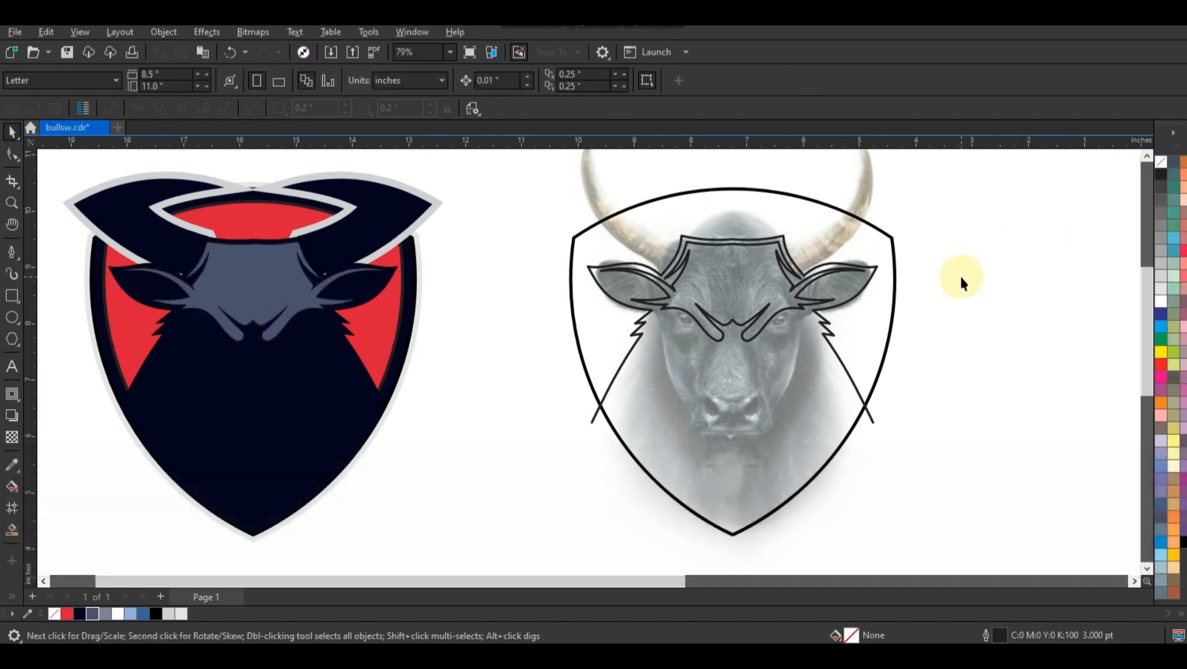
Draw an open zigzag path on the photo with the Pen tool, from the outer cheek below the left eye to the nose bridge
click(11, 203)
drag(625, 286, 803, 438)
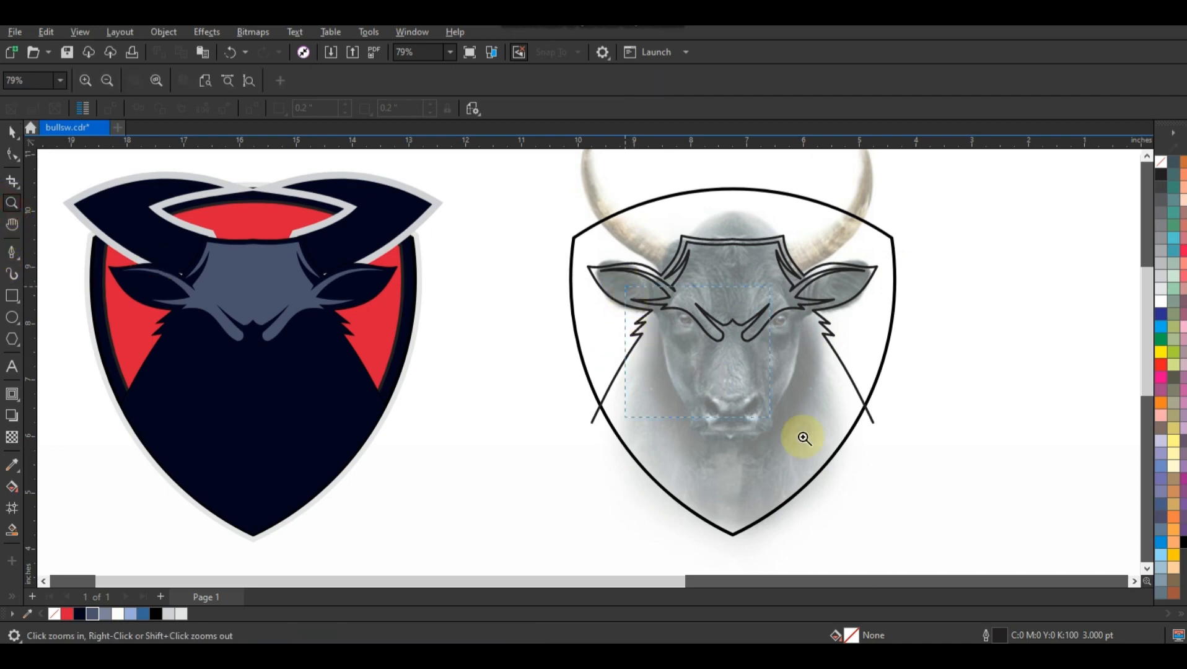
drag(867, 469, 868, 469)
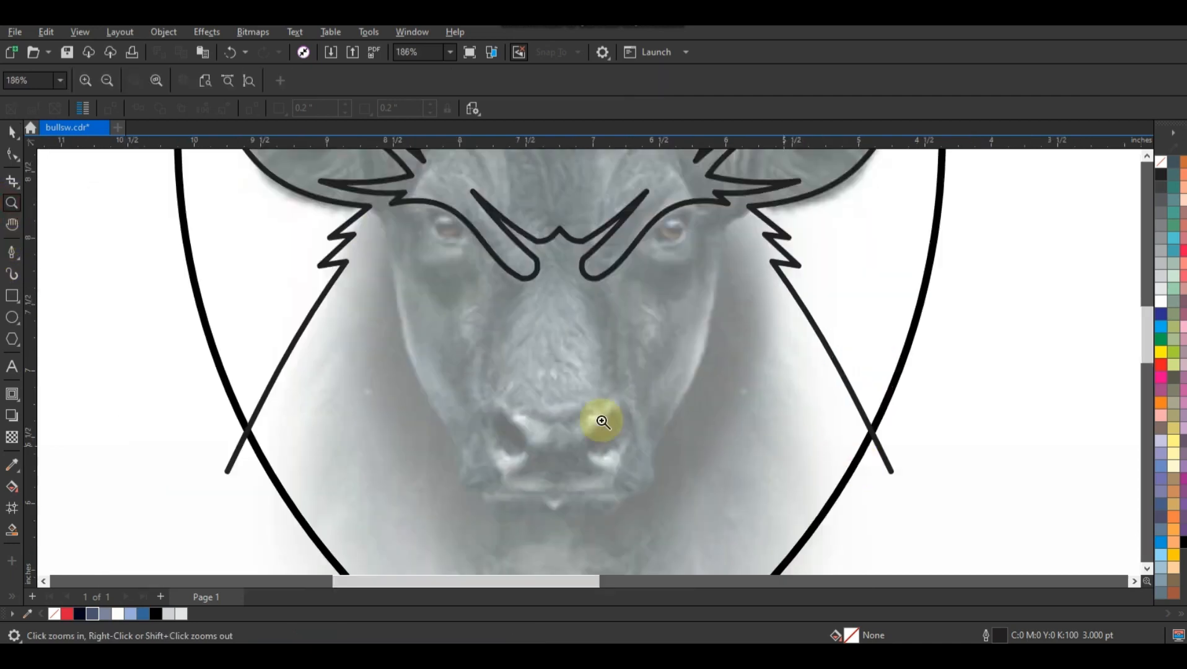
click(11, 252)
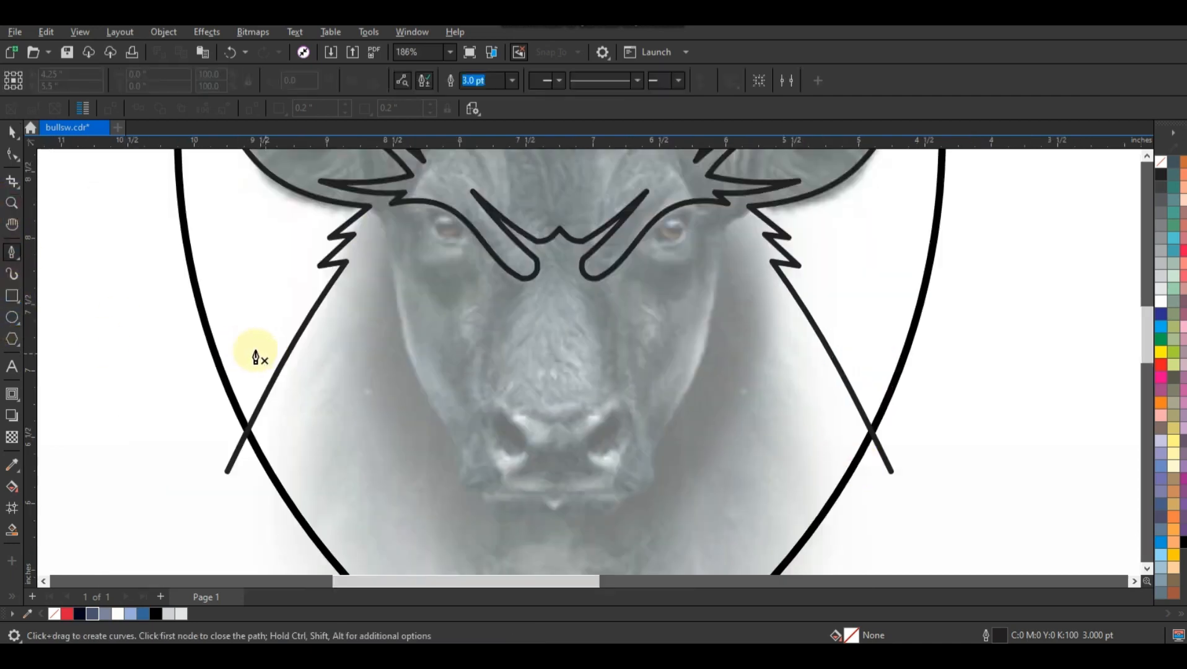
click(397, 243)
click(476, 272)
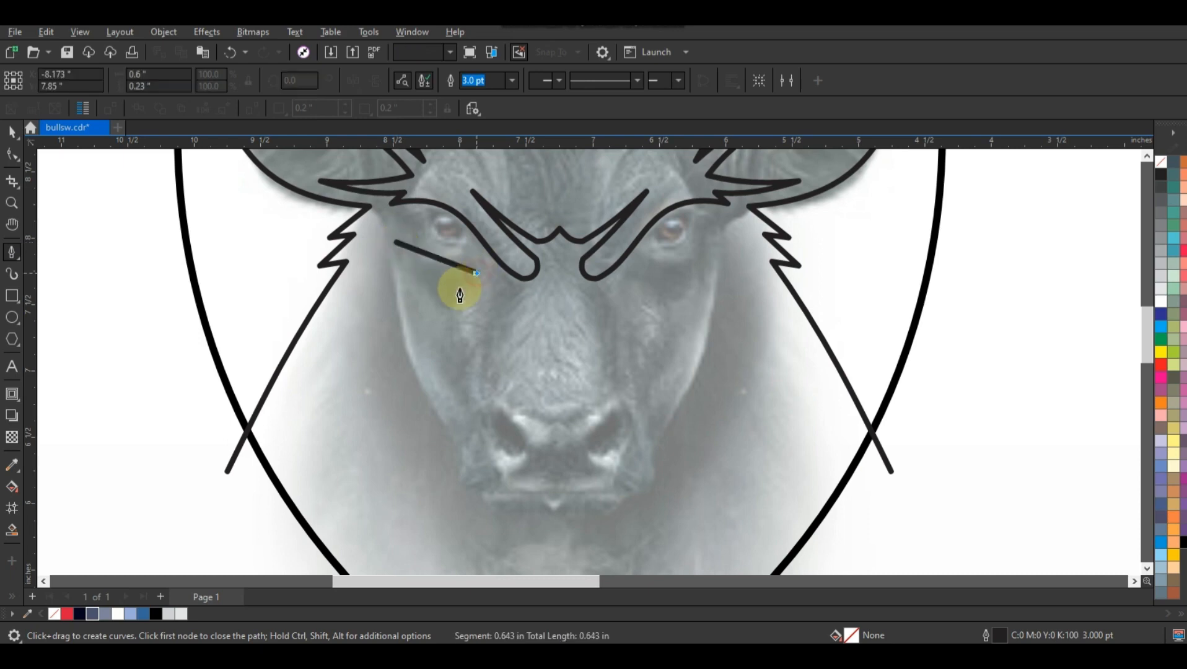
click(430, 294)
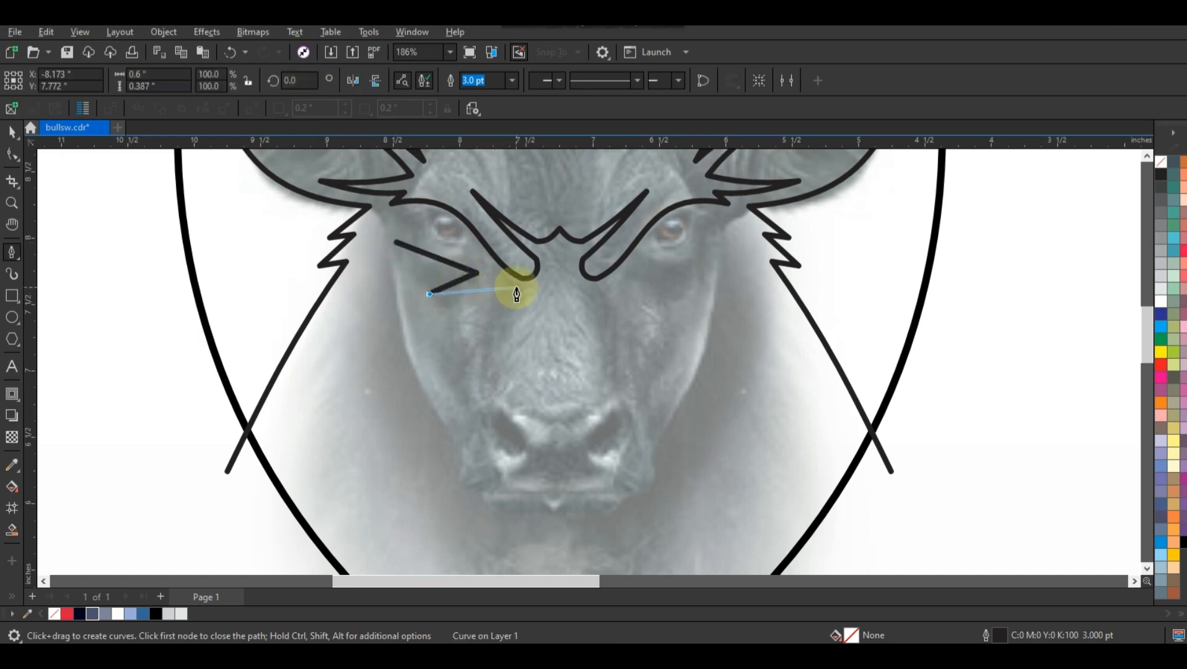
click(516, 289)
click(498, 324)
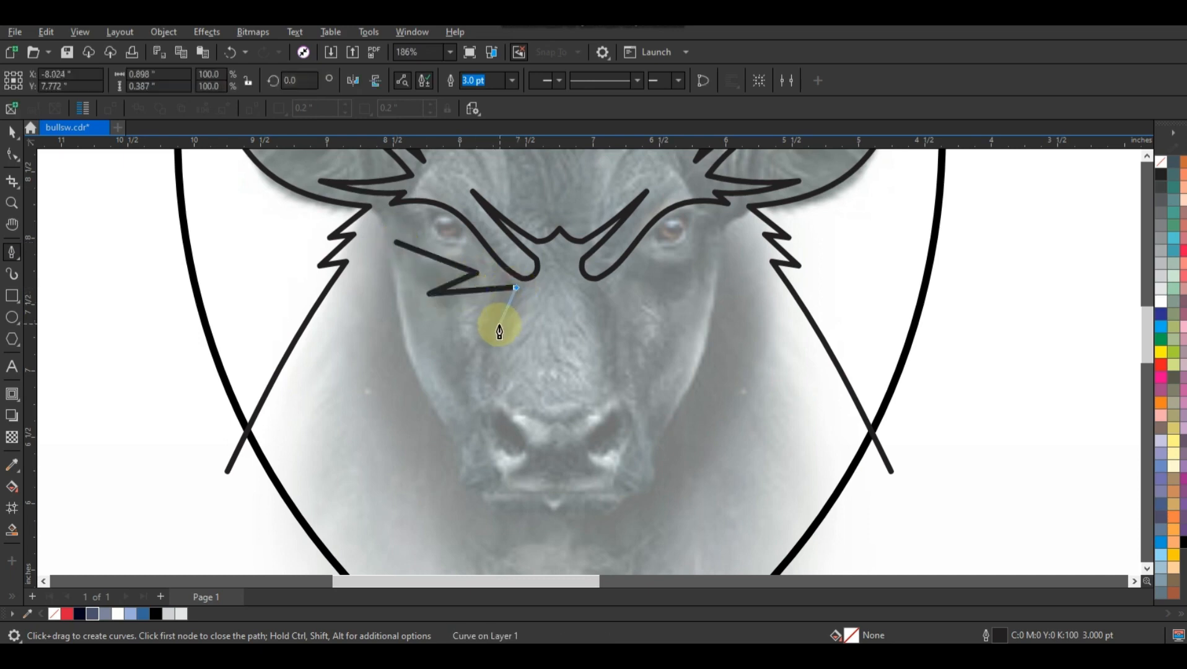
click(551, 277)
key(space)
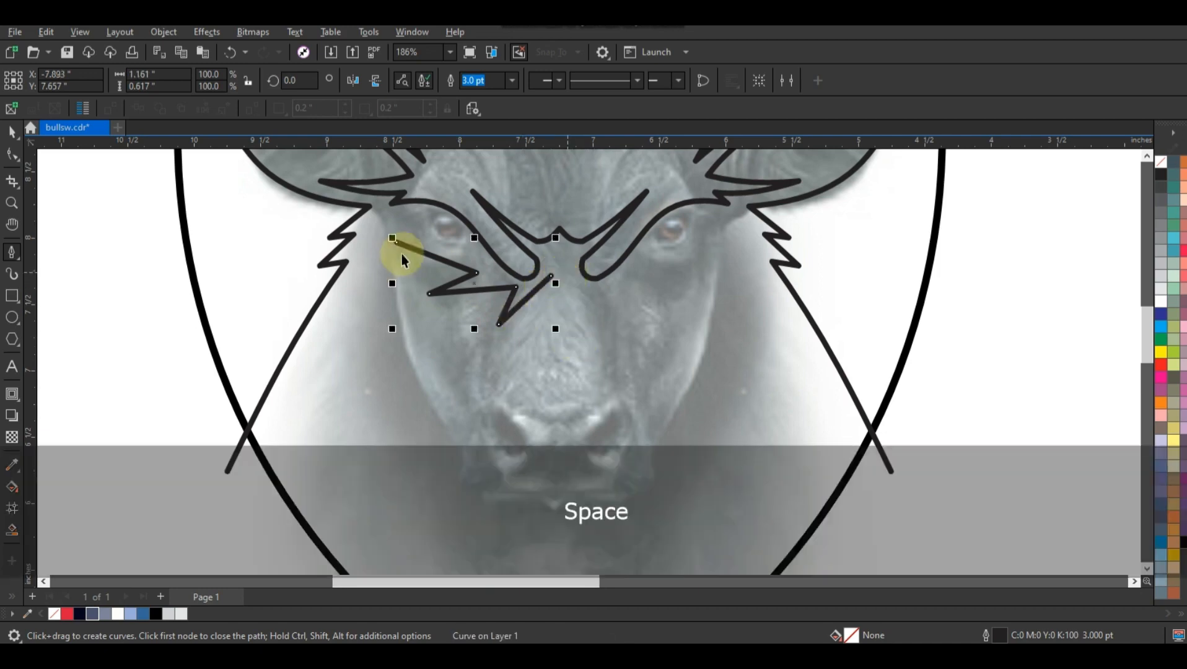
Continue the zigzag path from its outer cheek end, around a small notch, down the left cheek and up to a peak beside the nose
key(space)
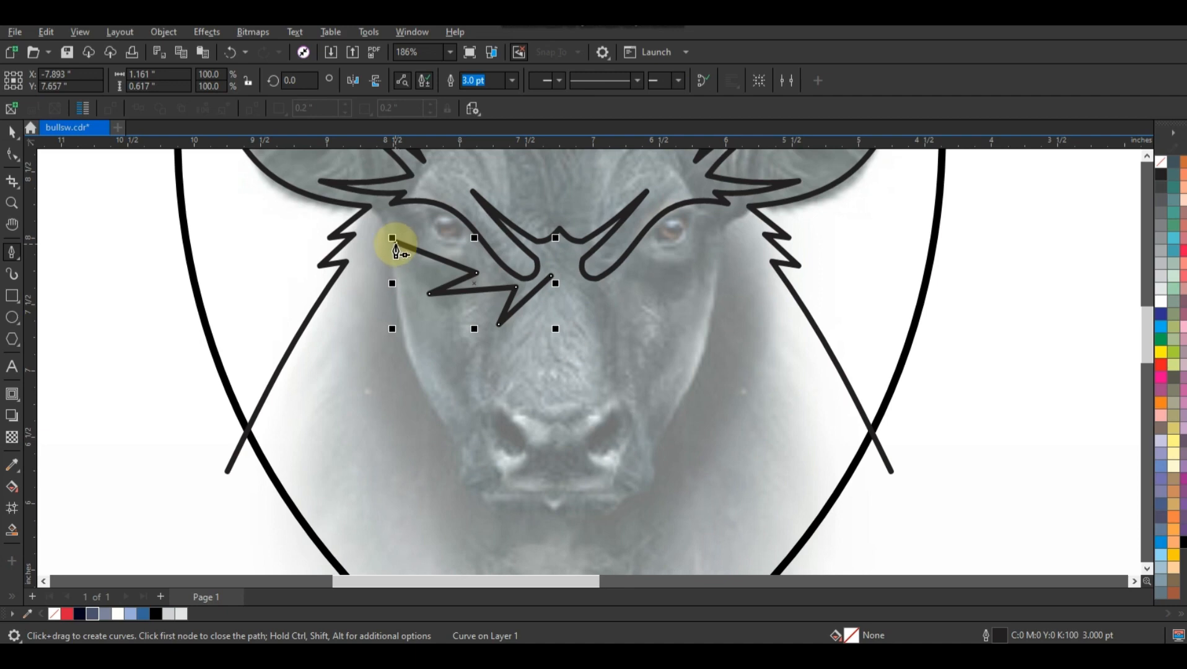
click(396, 243)
click(425, 269)
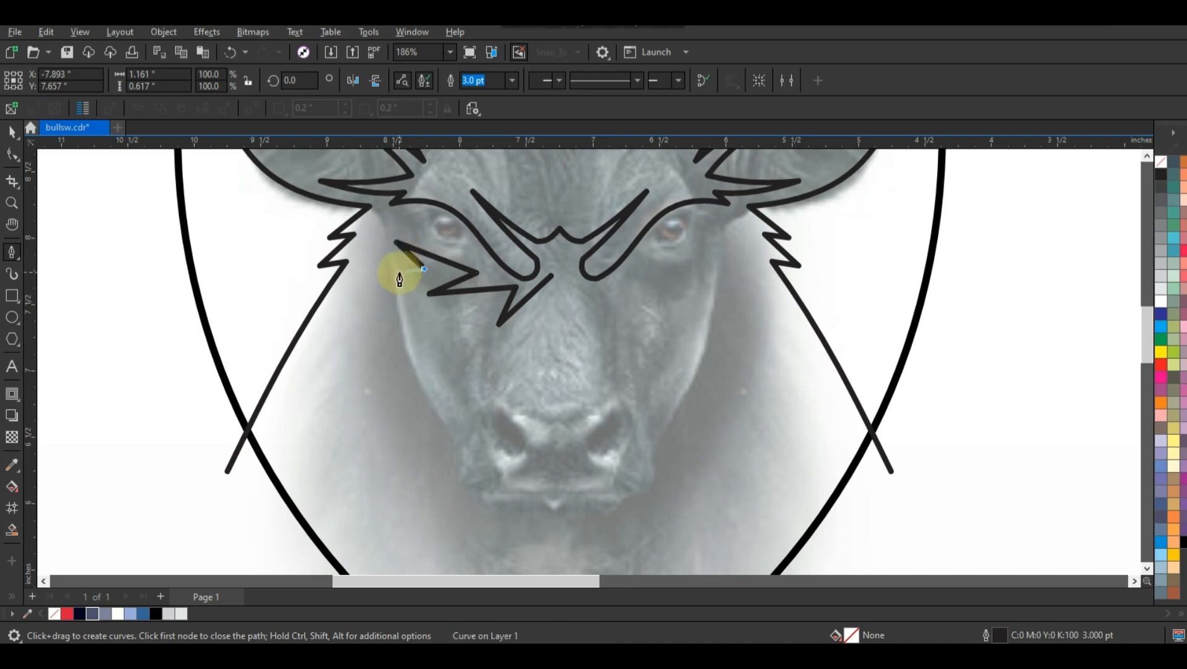
click(398, 271)
click(414, 324)
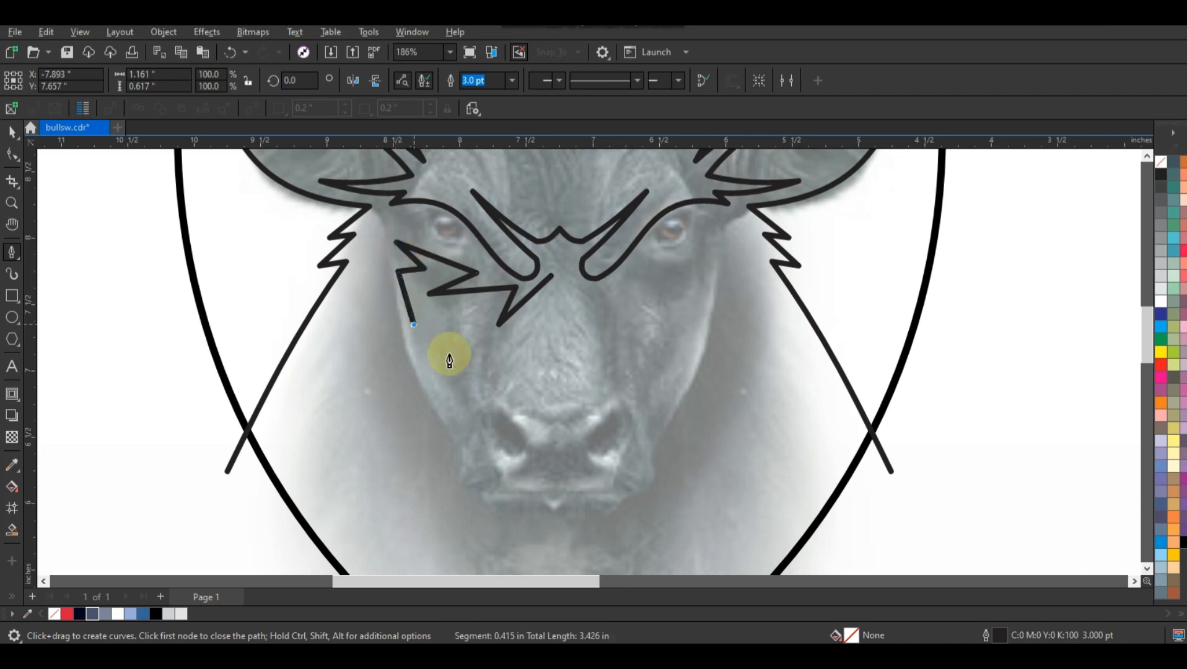
click(479, 377)
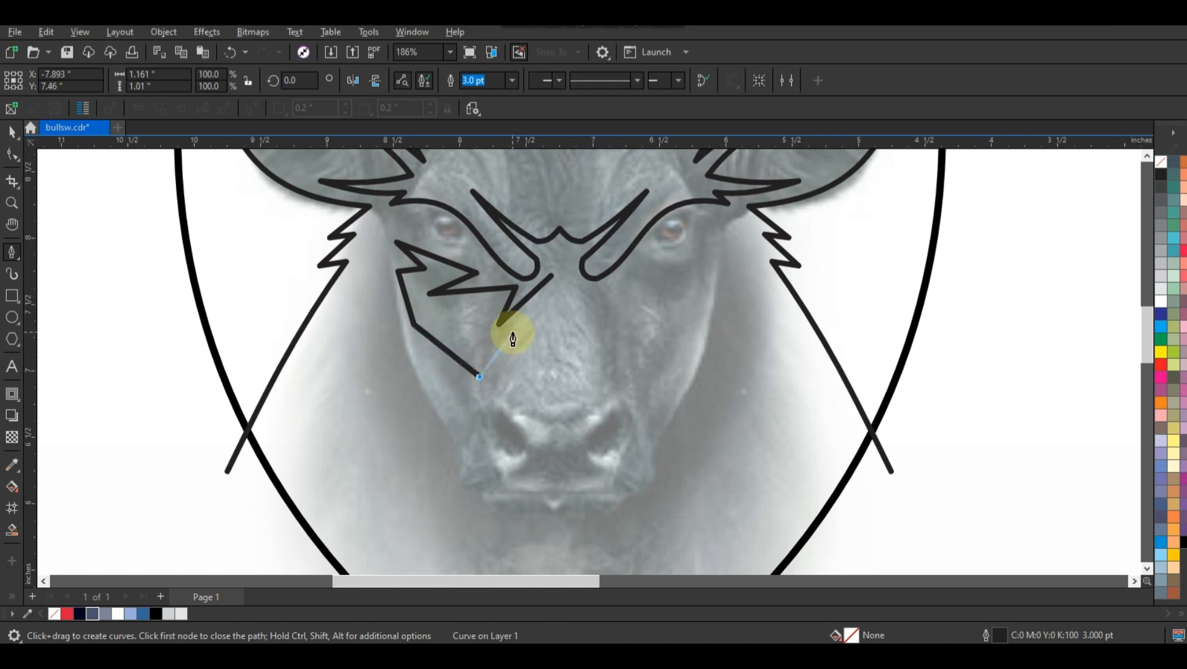
click(511, 332)
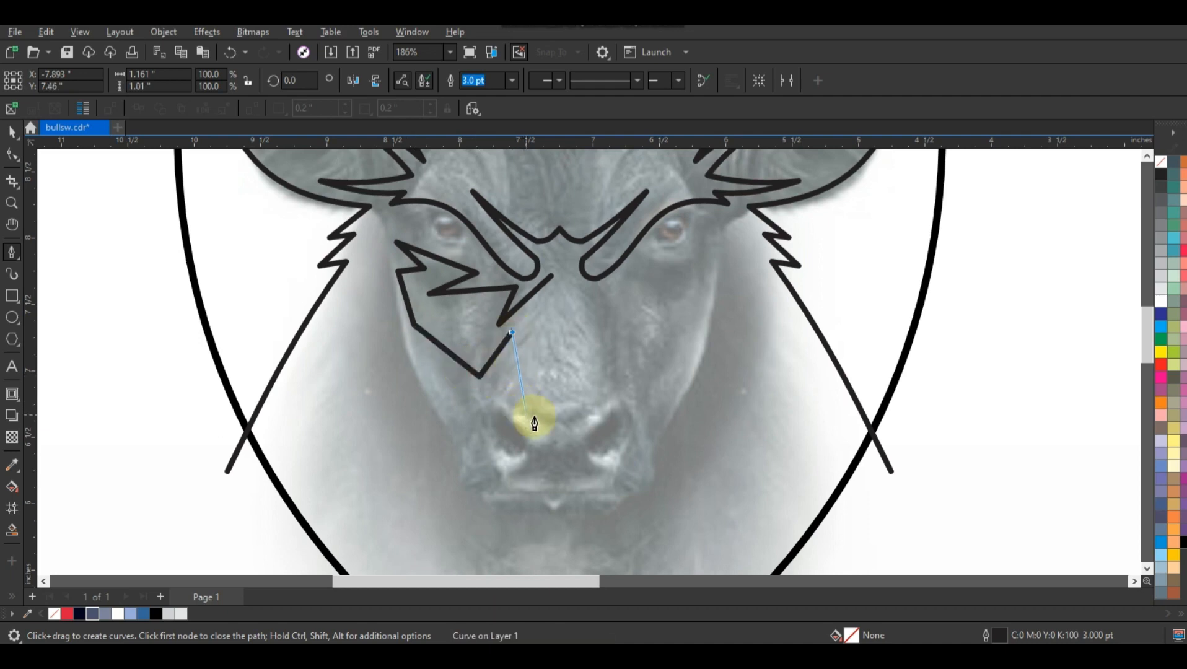
Extend the path down around the left nostril and muzzle to a mouth notch, ending it at the chin's centre
click(543, 423)
click(496, 394)
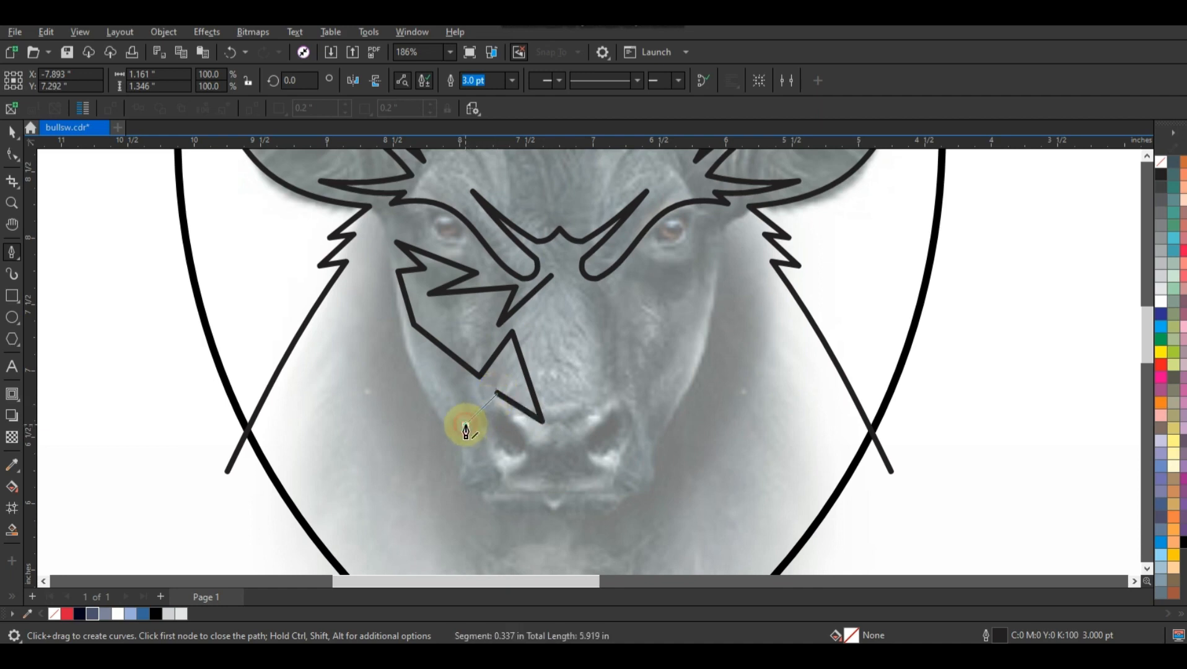
click(465, 425)
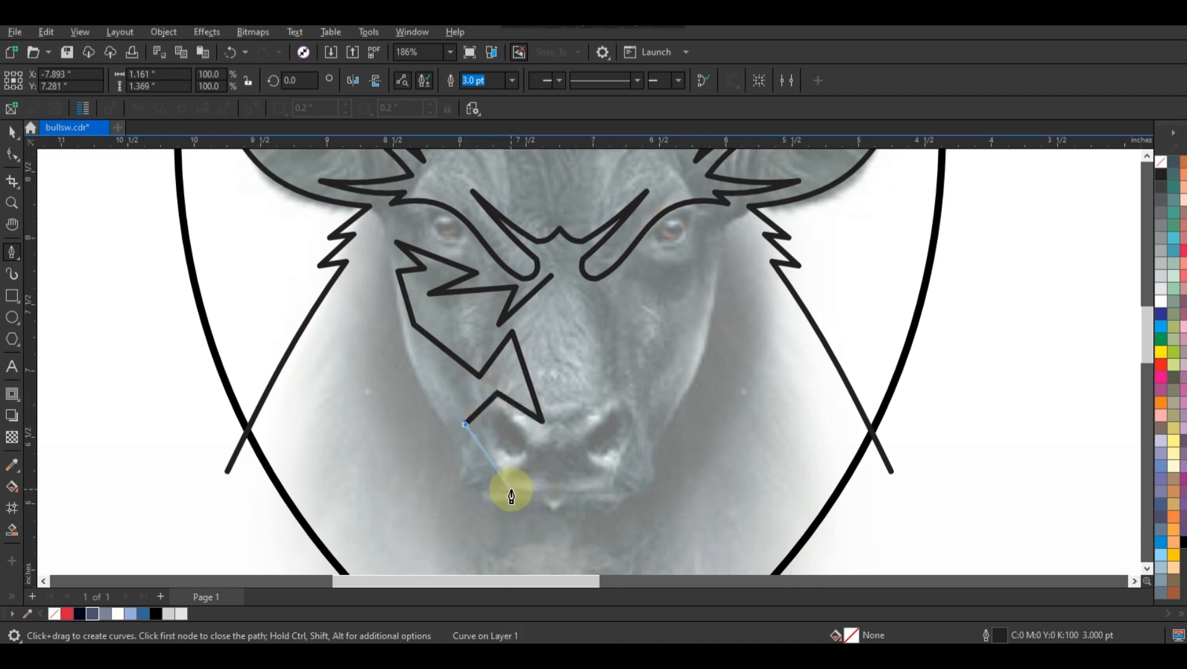
click(513, 489)
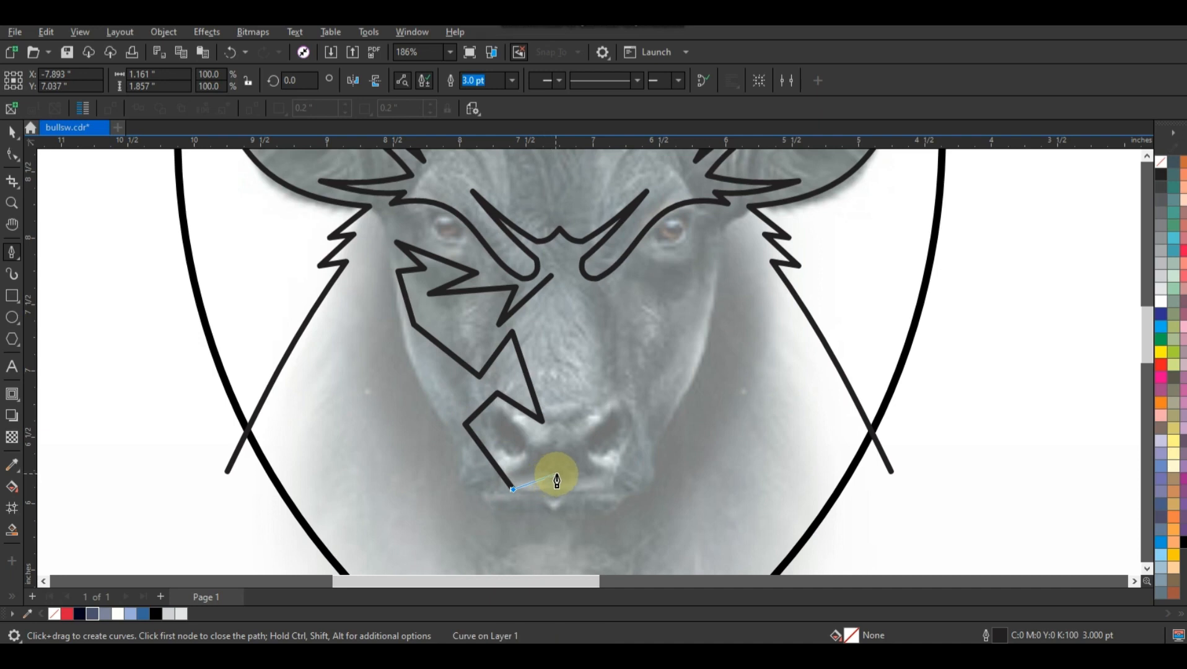
click(556, 474)
click(527, 505)
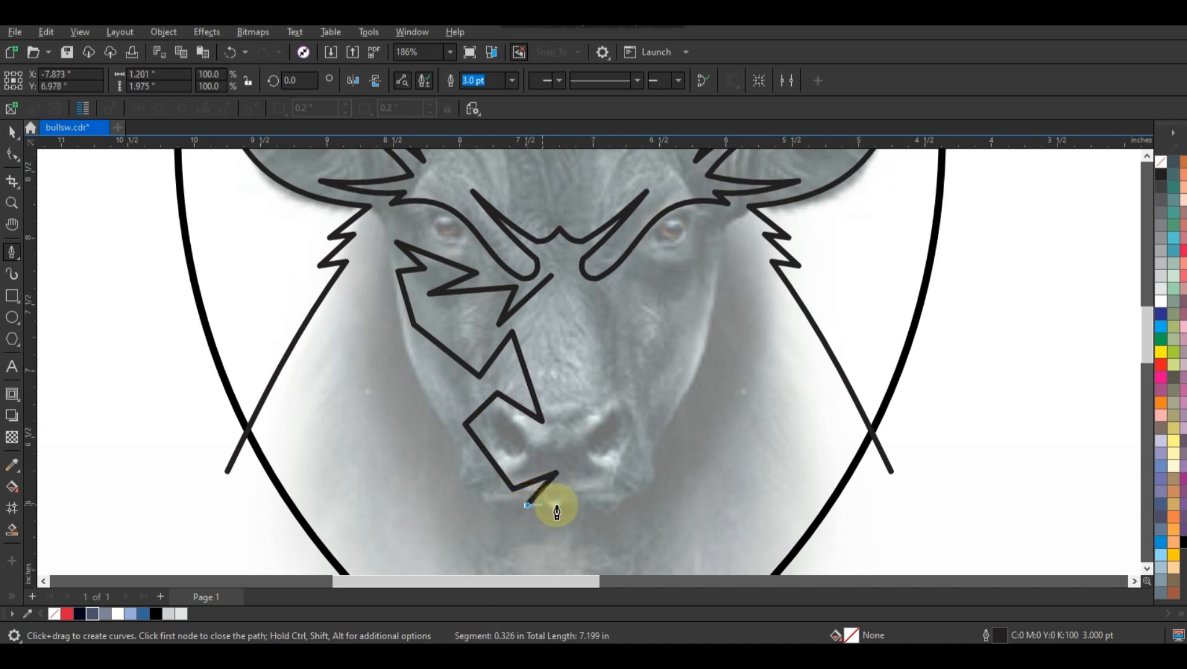
double_click(563, 505)
key(space)
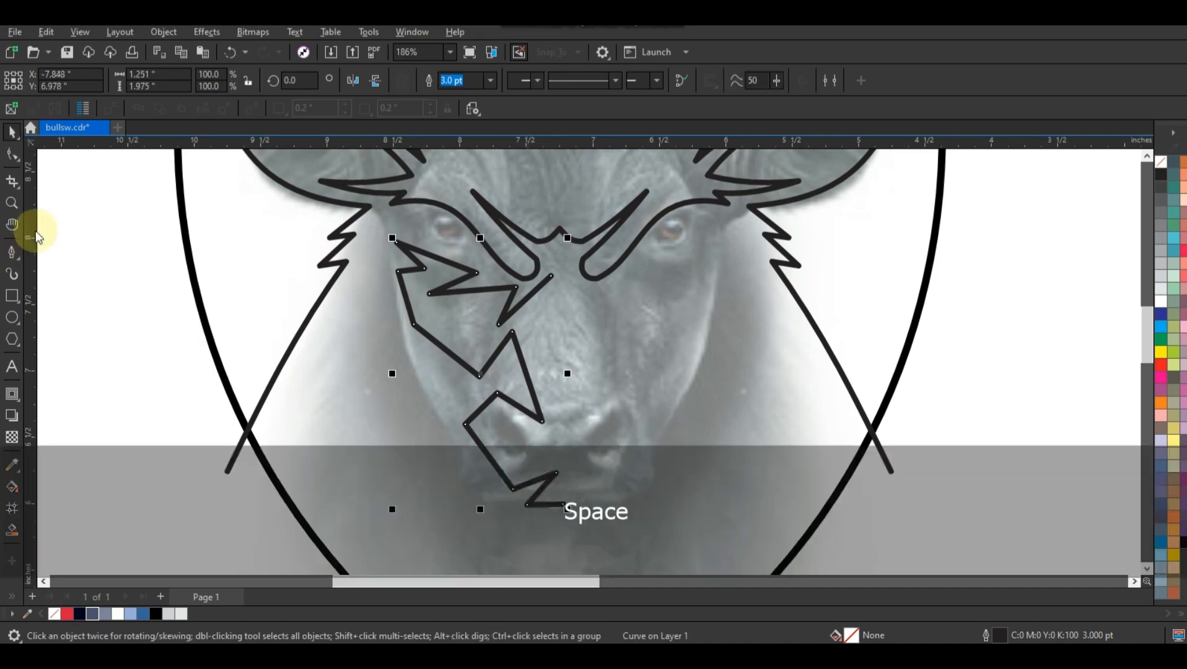
Convert all segments of the cheek path to curves and reshape the outer spike below the left eye with curved edges and adjusted nodes
key(F10)
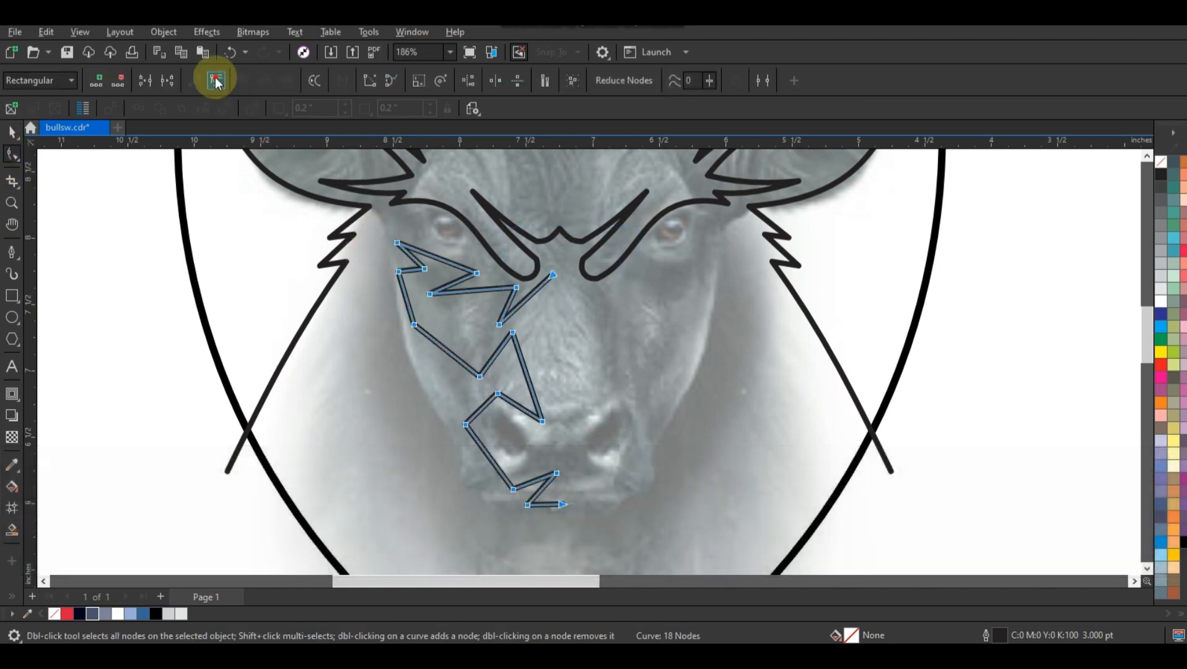
click(12, 202)
click(716, 410)
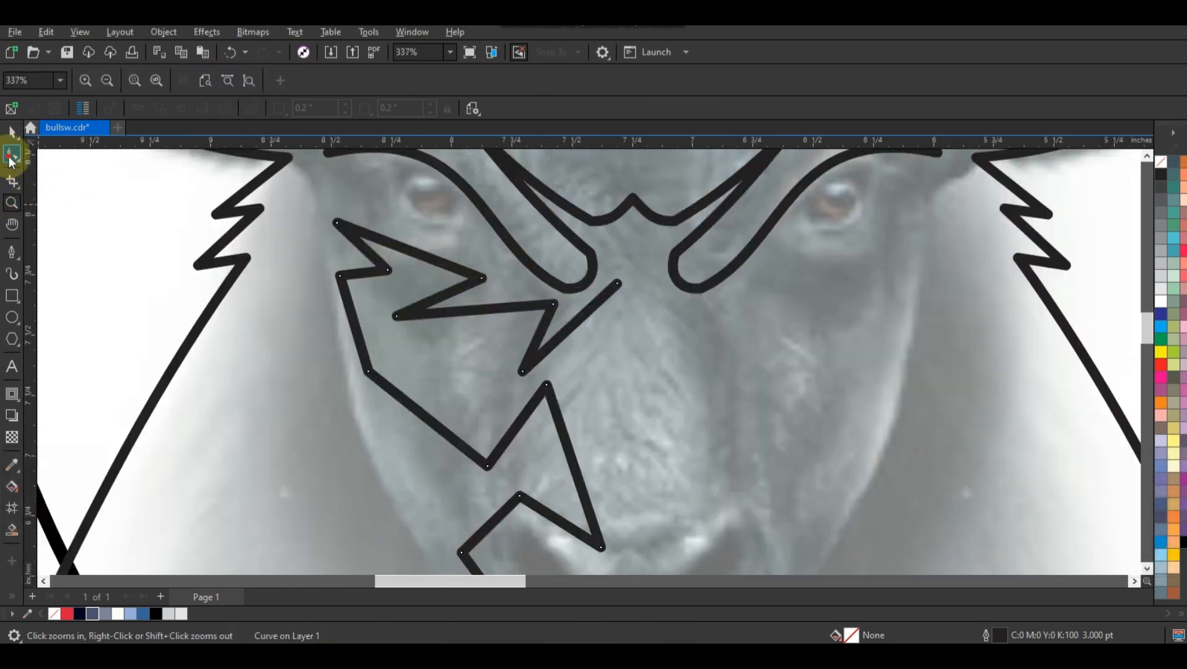
key(F10)
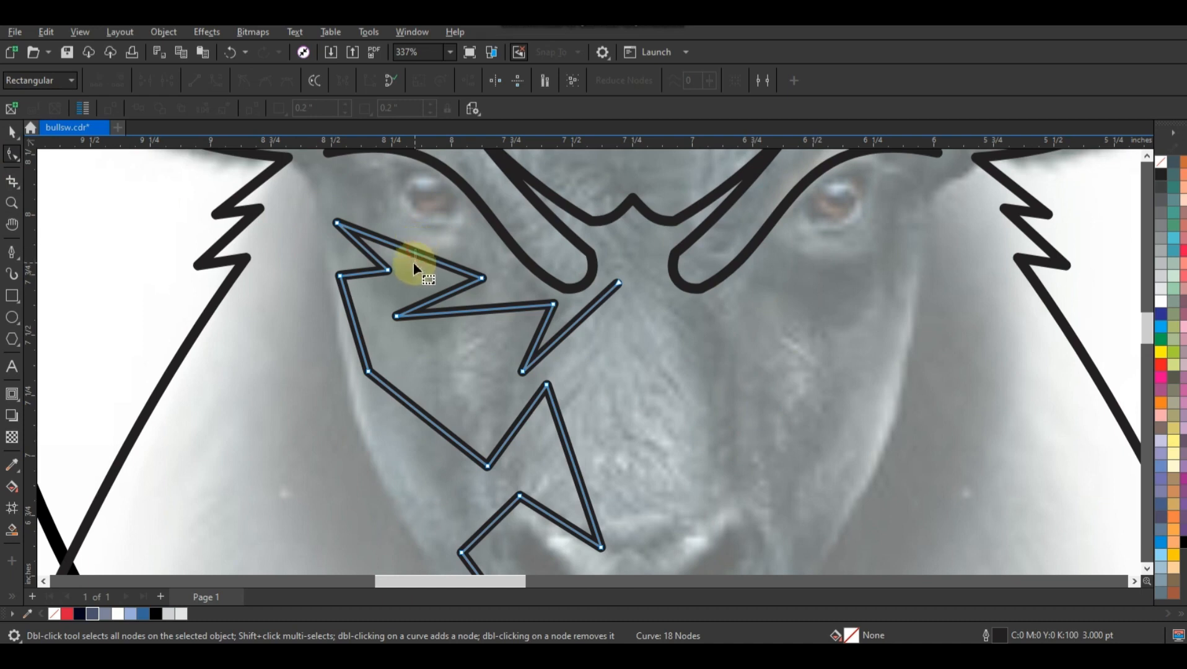
drag(413, 267, 413, 268)
drag(337, 223, 348, 203)
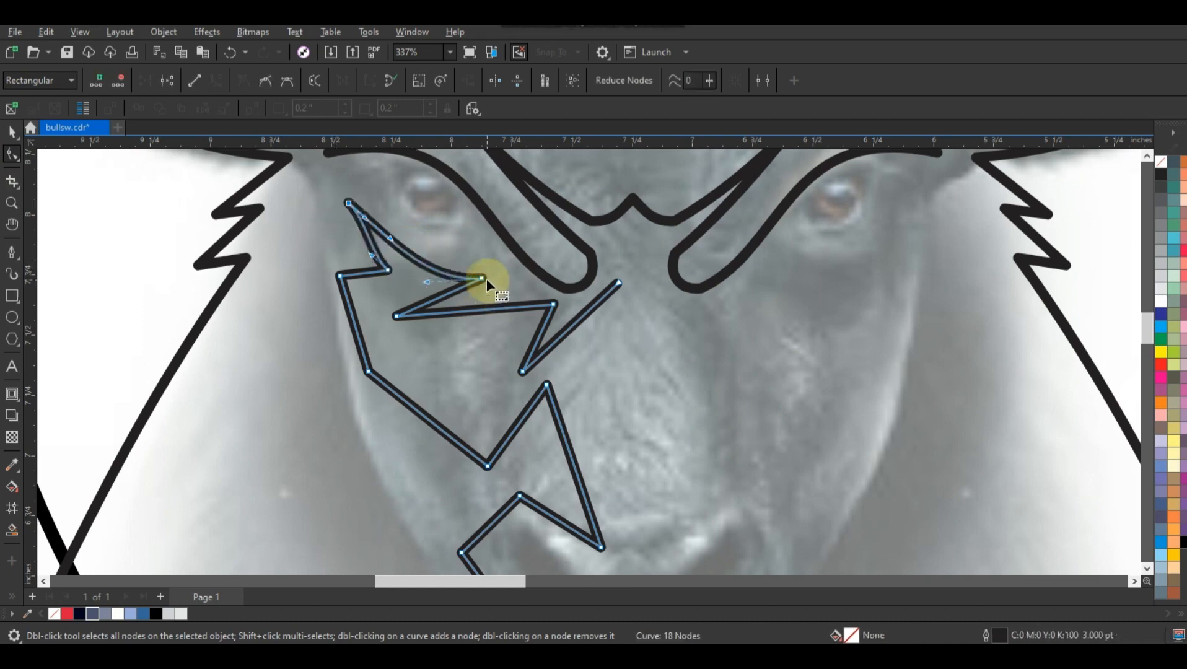
drag(482, 279, 487, 274)
mouse_move(397, 256)
mouse_down()
mouse_move(387, 234)
mouse_move(366, 242)
mouse_up()
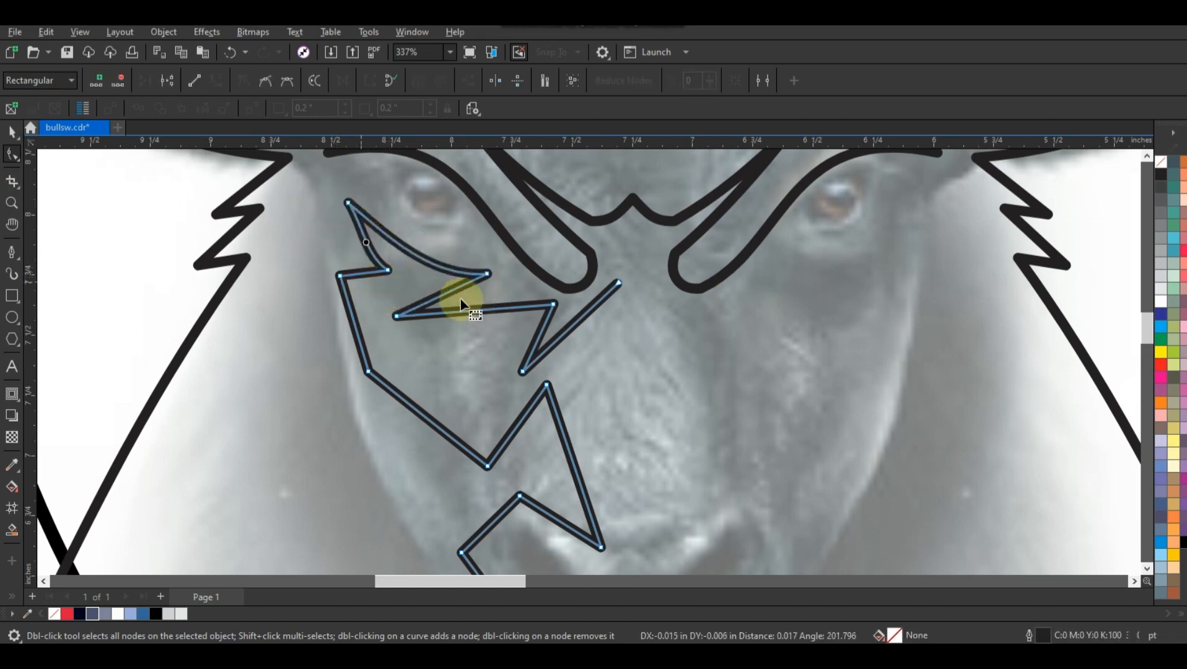
Reshape the cheek path's inner spikes and the edge beside the nose into smooth curves, shifting the spike tips toward the nose
mouse_move(465, 308)
mouse_down()
mouse_move(463, 329)
mouse_move(461, 297)
mouse_move(497, 277)
mouse_up()
click(581, 331)
drag(545, 384, 560, 379)
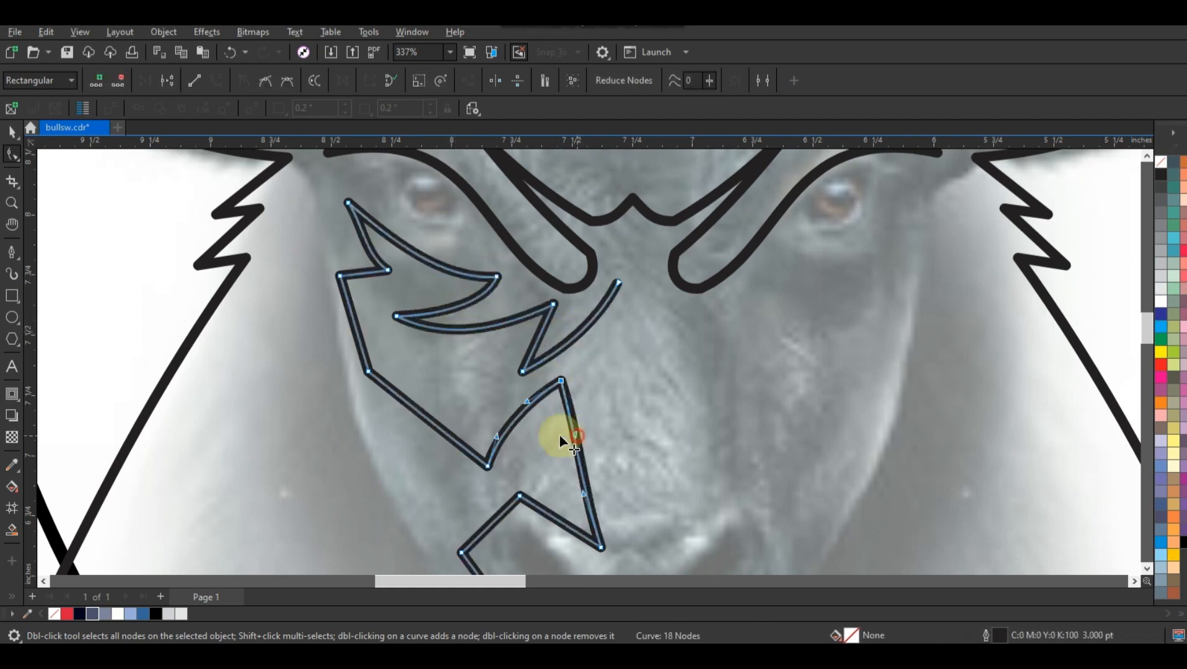
drag(587, 484, 529, 490)
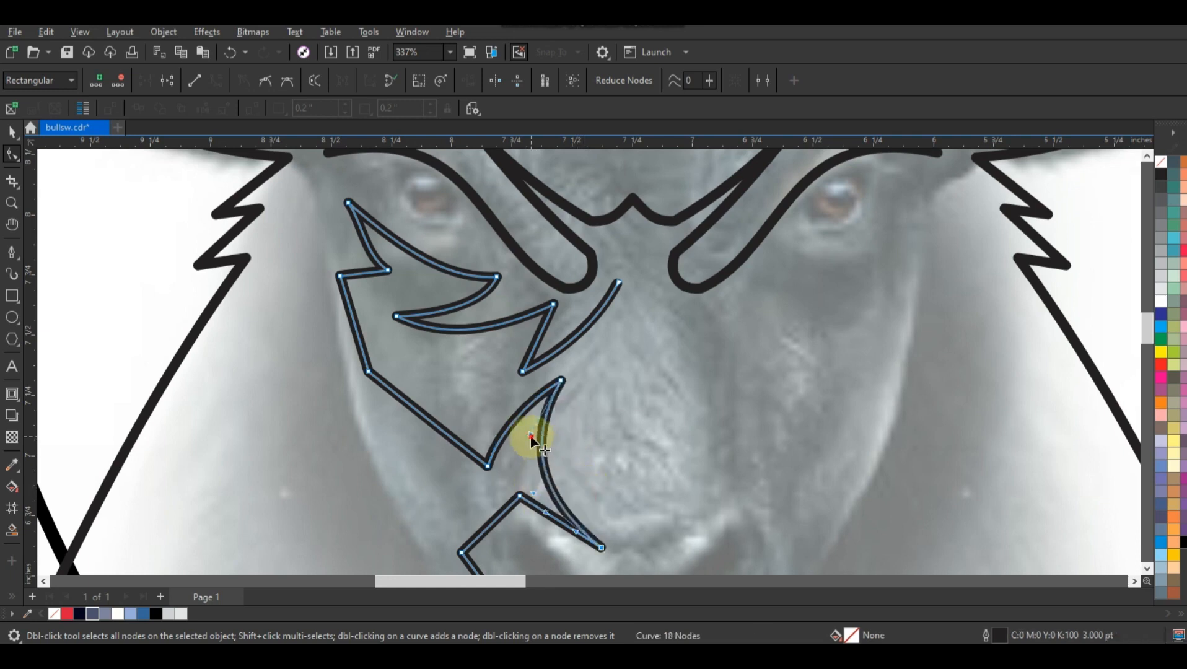
drag(538, 438, 526, 436)
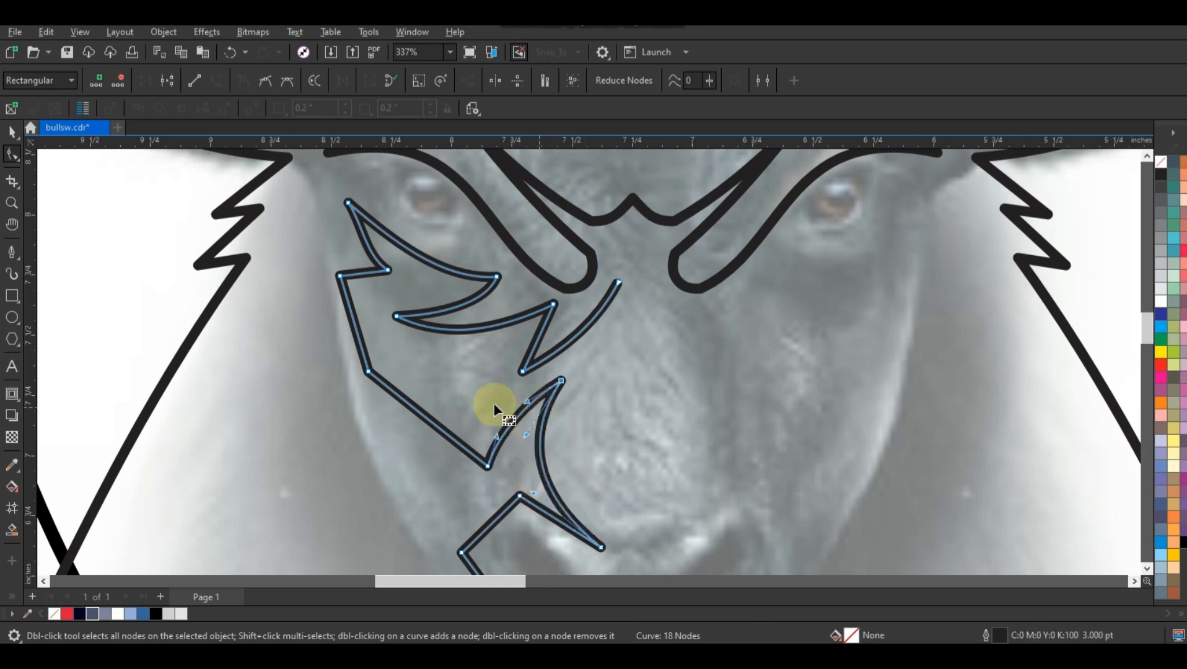
Curve the path's muzzle side outward and bow its chin segment slightly downward
click(431, 421)
key(F3)
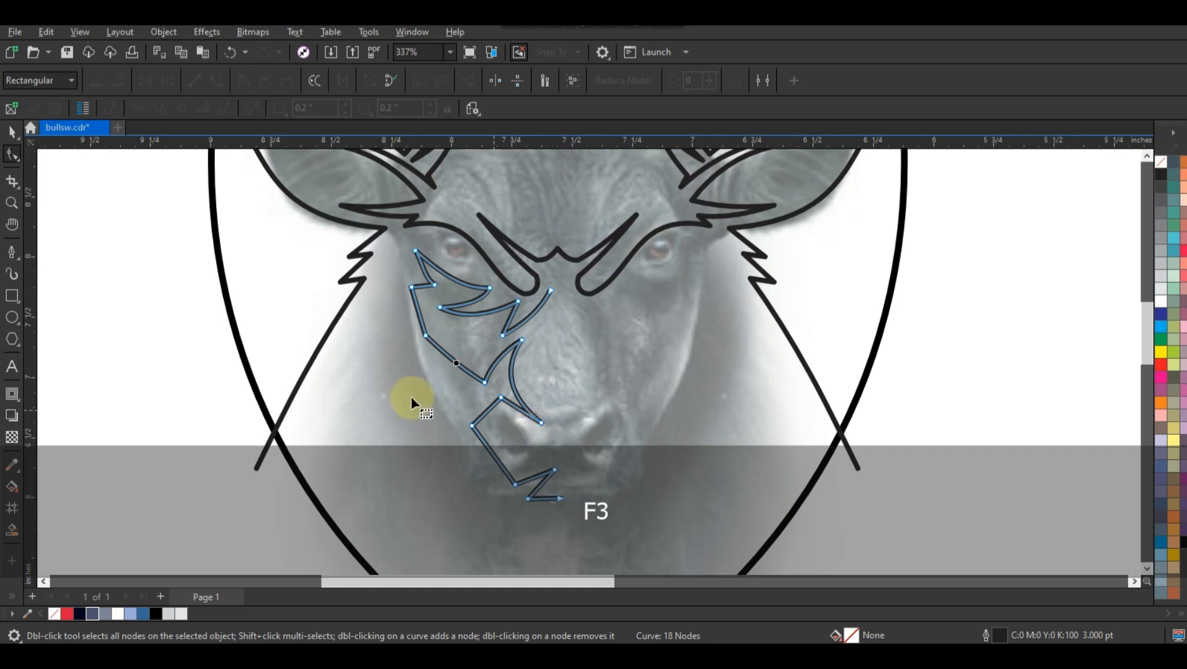
click(490, 461)
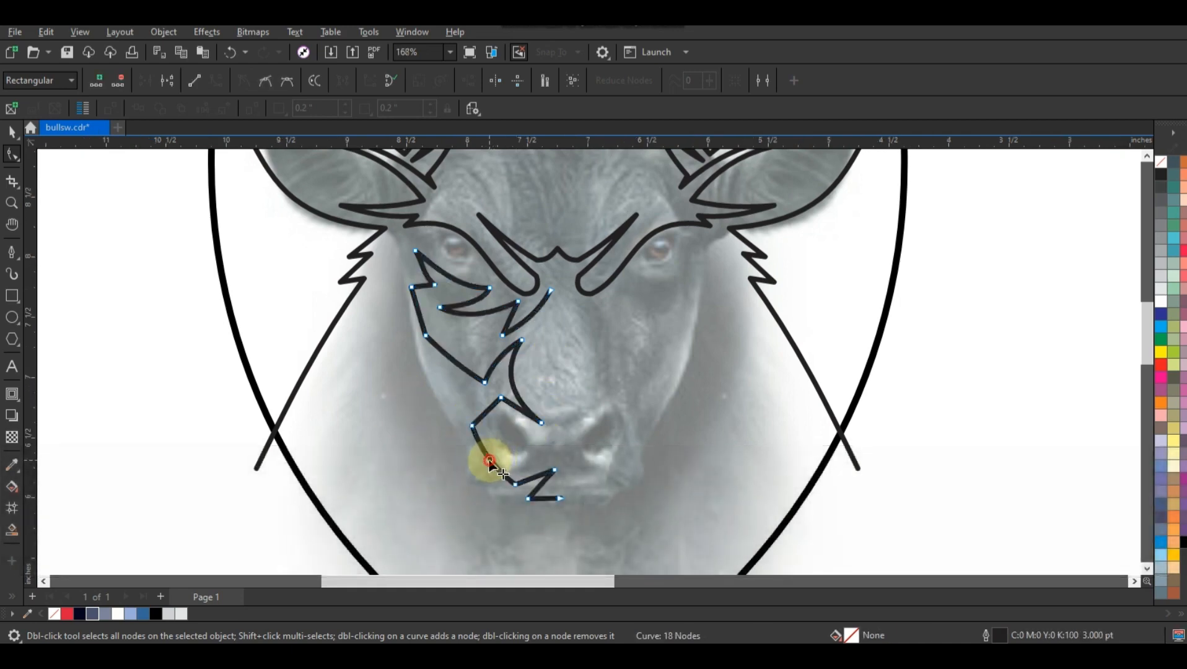
click(535, 489)
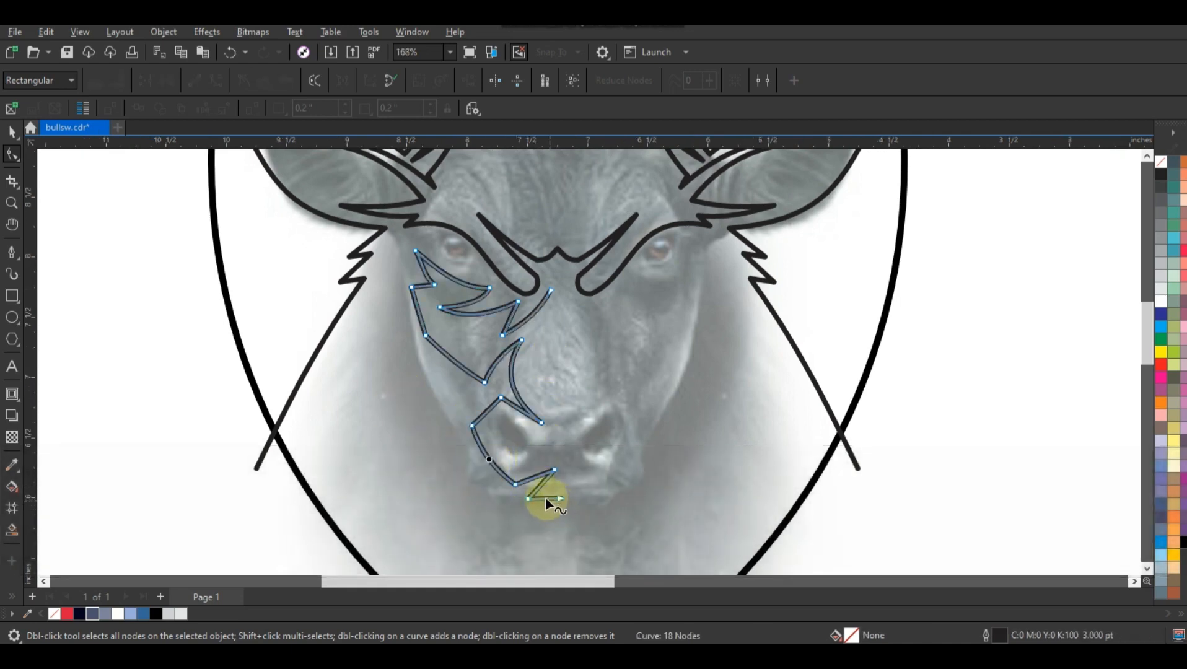
drag(545, 498, 558, 500)
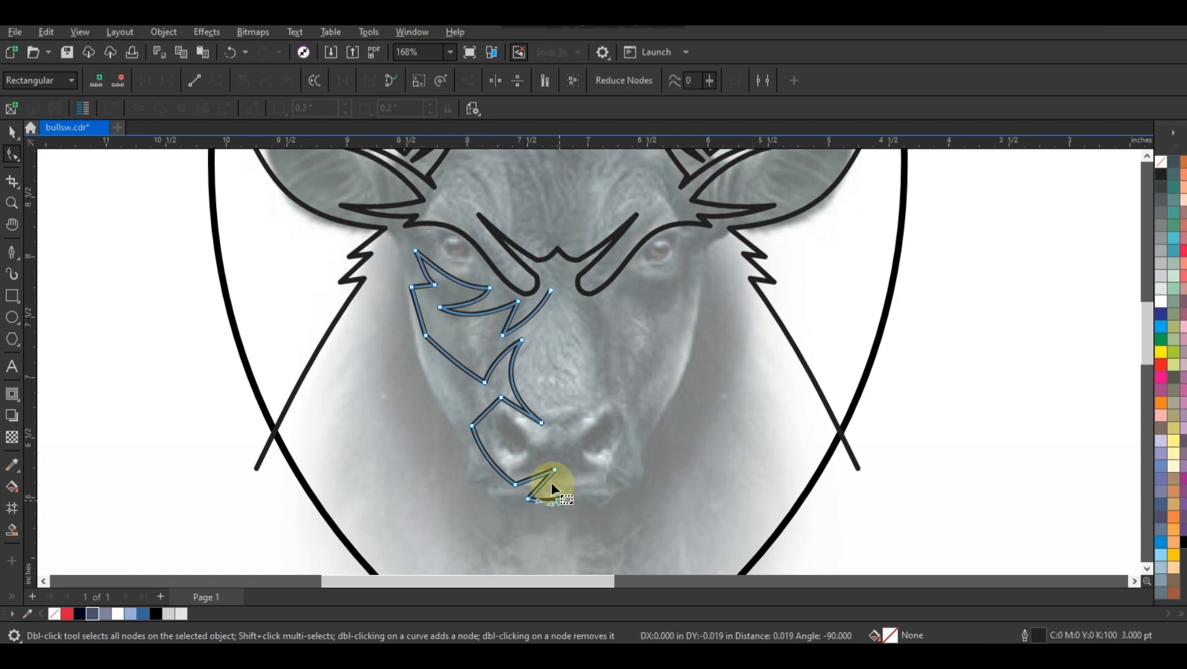
Mirror a copy of the cheek and muzzle path onto the other side of the face and combine the two halves
click(11, 131)
drag(406, 375, 573, 399)
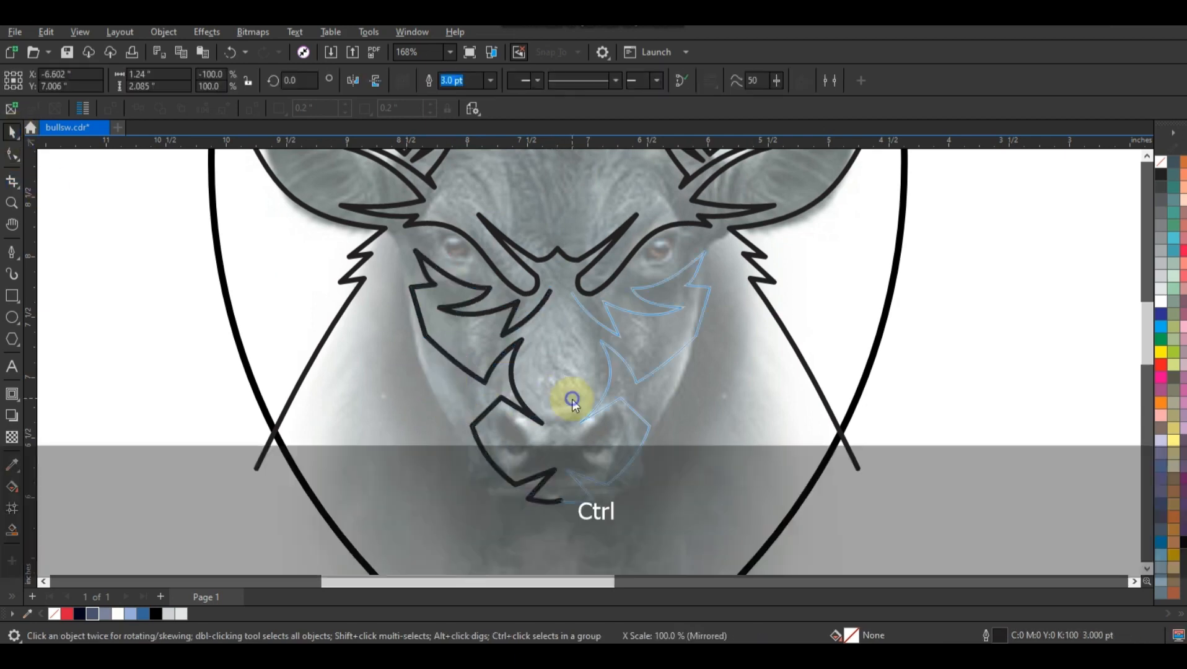
right_click(573, 399)
shift+click(538, 305)
click(402, 80)
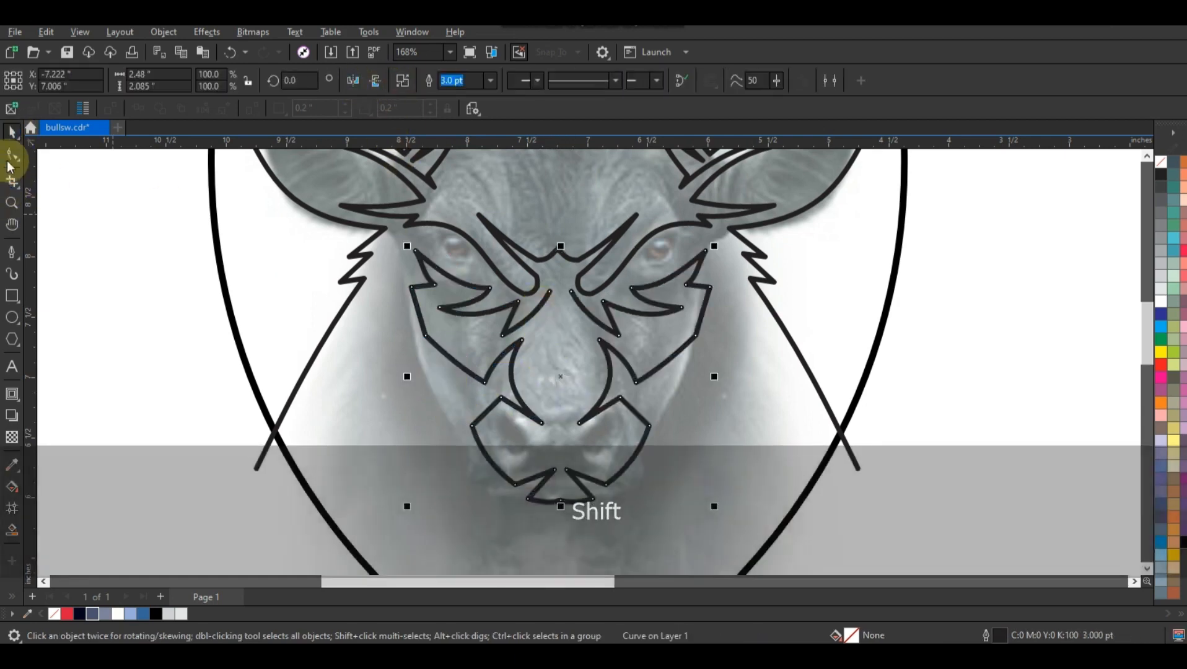
Join the open end nodes of the two halves at the nose bridge and at the chin to close the face shape
double_click(571, 296)
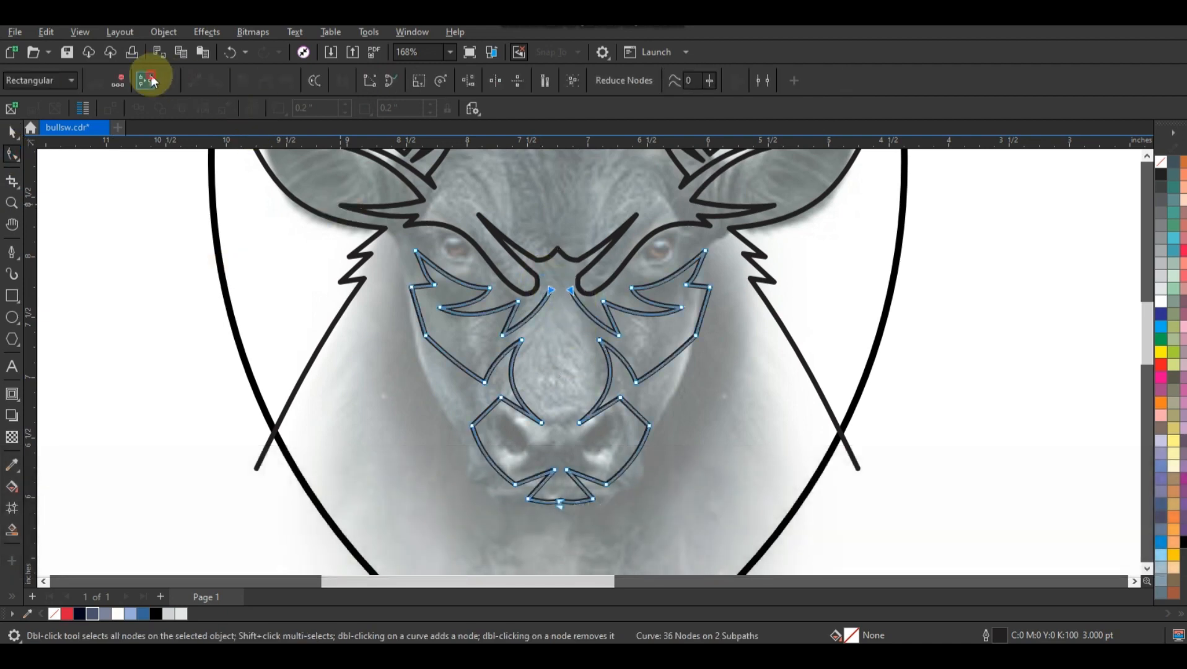
click(151, 81)
drag(549, 489, 567, 523)
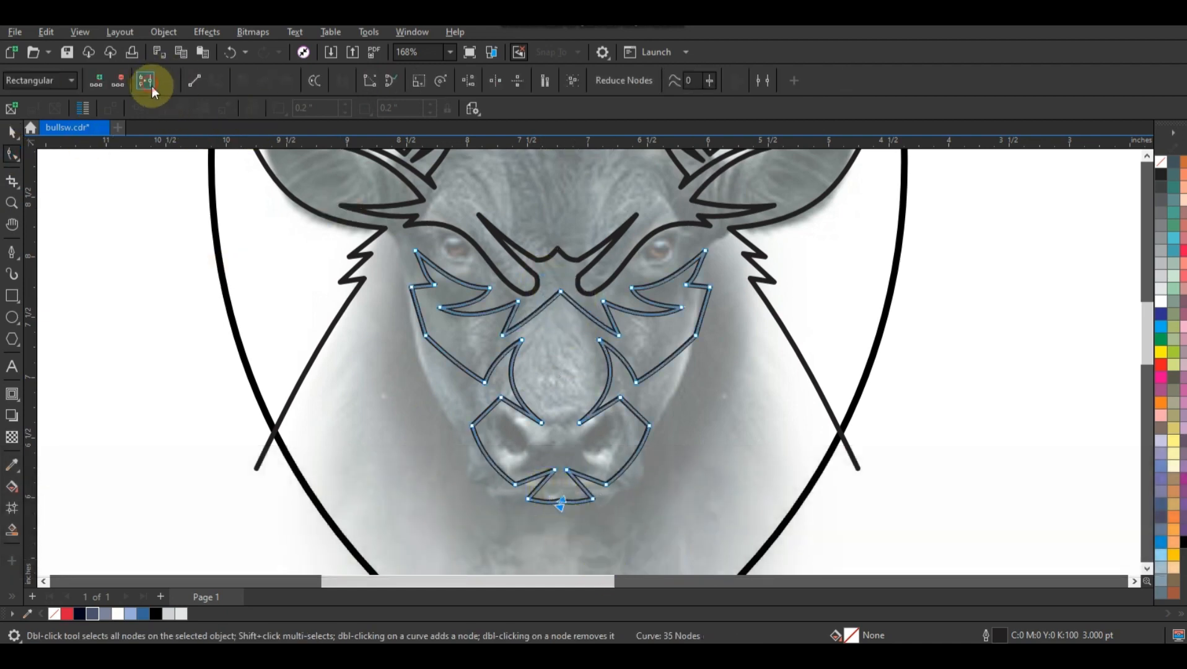
click(152, 86)
click(12, 131)
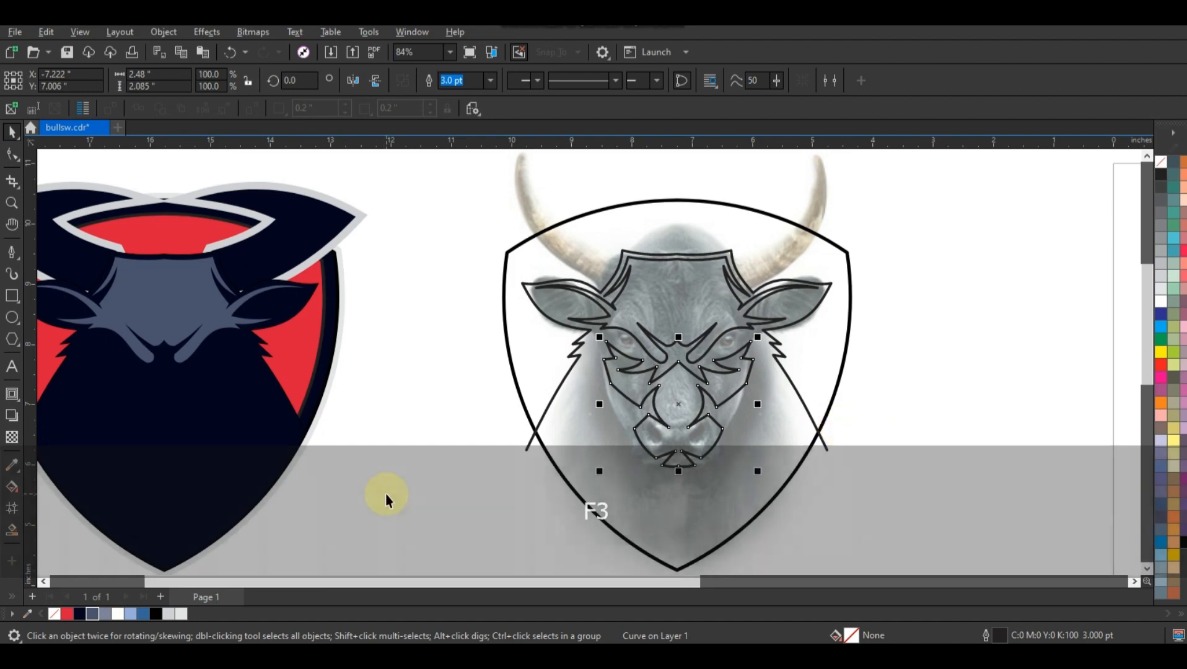
Place a slate-blue copy of the lower face shape centred on the coloured shield and remove its outline
drag(684, 402, 486, 402)
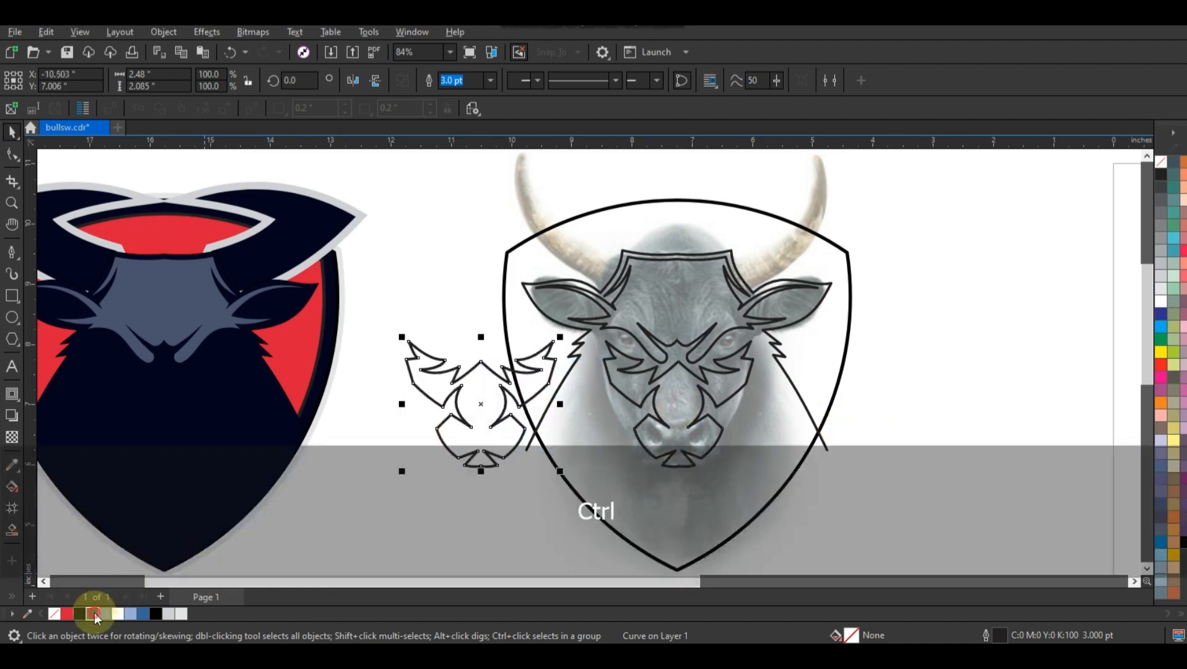
click(93, 613)
shift+click(212, 479)
key(c)
click(178, 386)
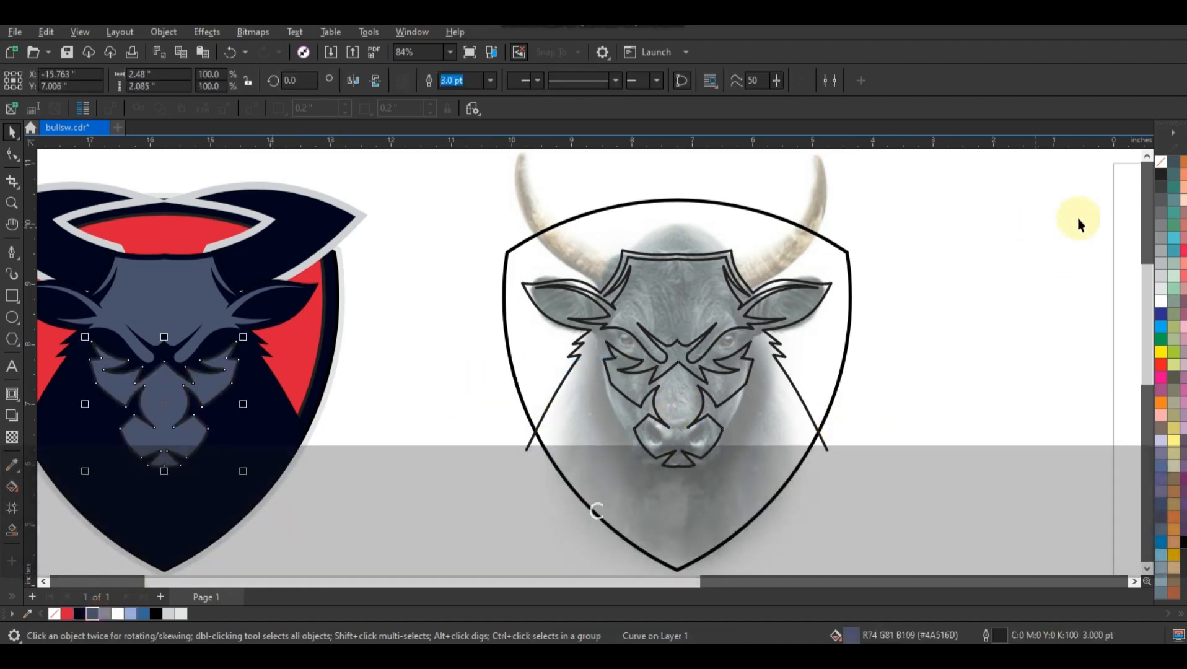
right_click(1161, 164)
click(1139, 175)
click(977, 248)
Draw a closed teardrop-shaped nostril over the photo's left nostril, pointed at the top and rounded toward the nose's centre
key(F3)
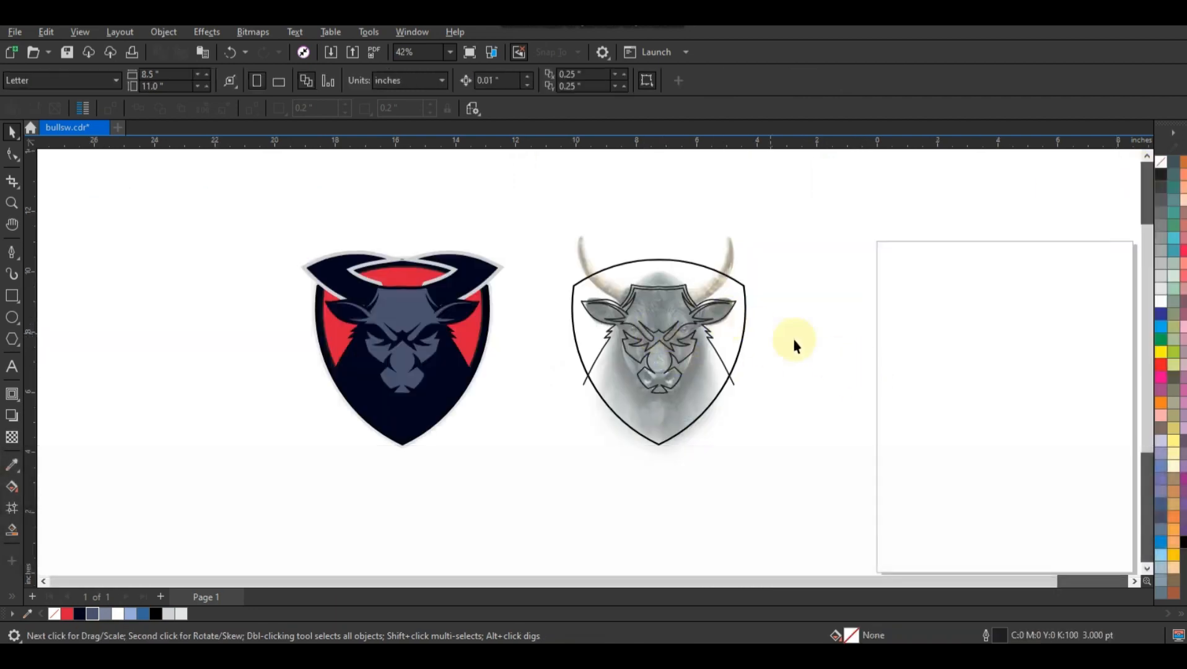
click(10, 204)
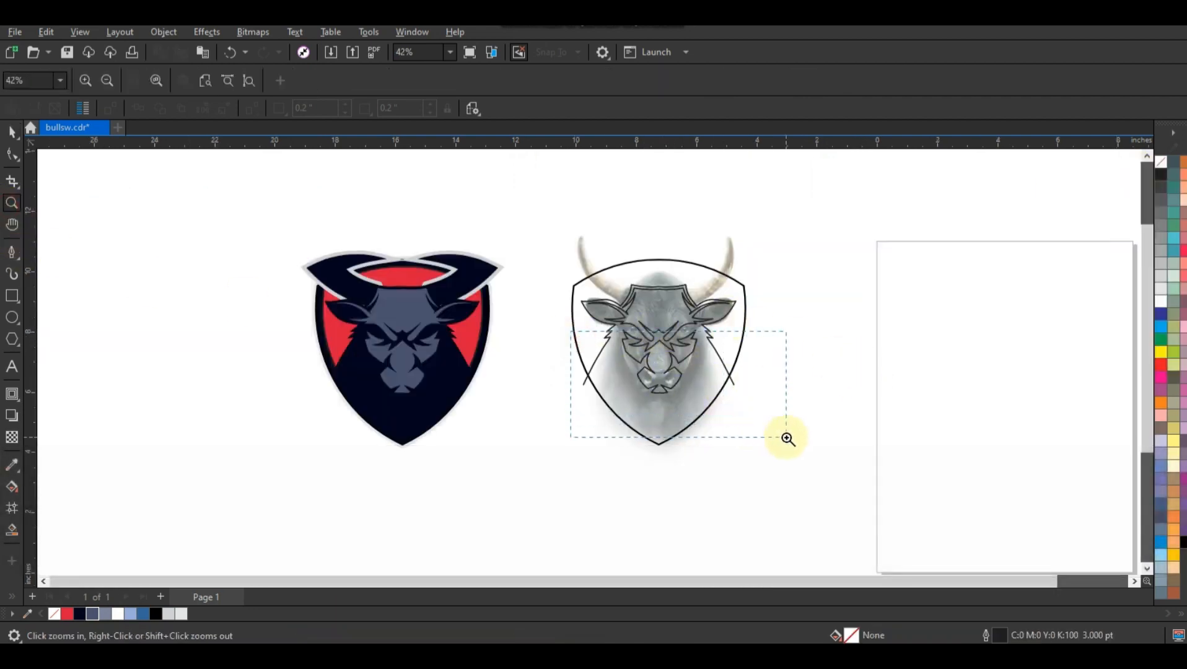
drag(786, 438, 787, 438)
drag(684, 417, 684, 417)
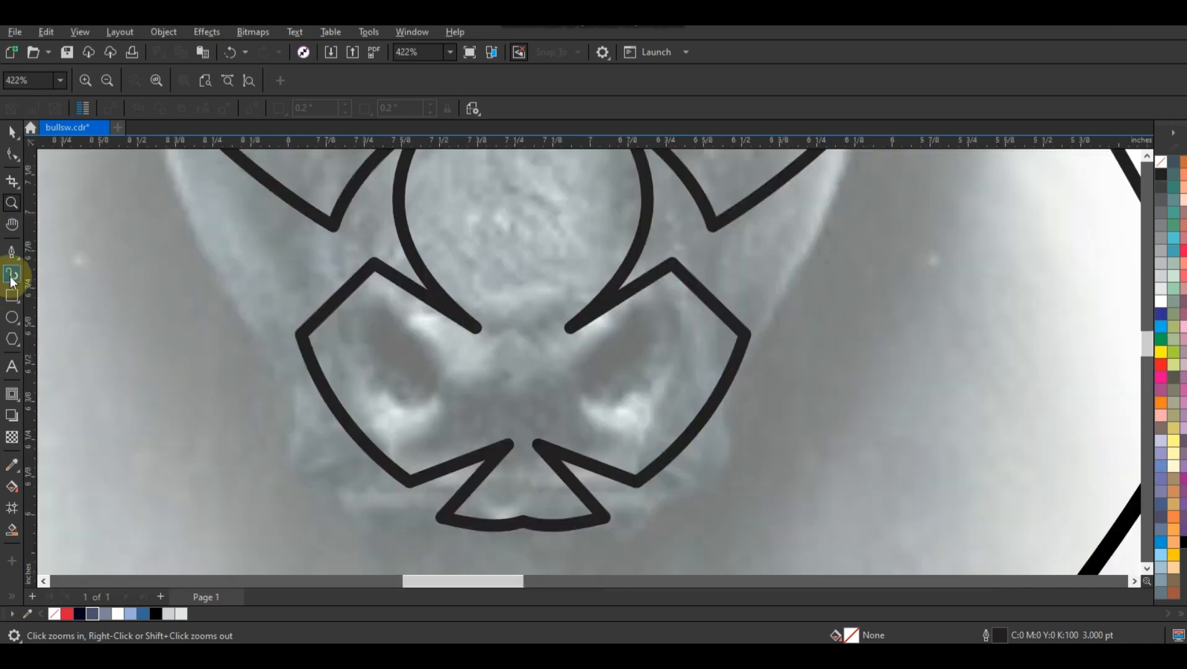
click(11, 252)
click(360, 302)
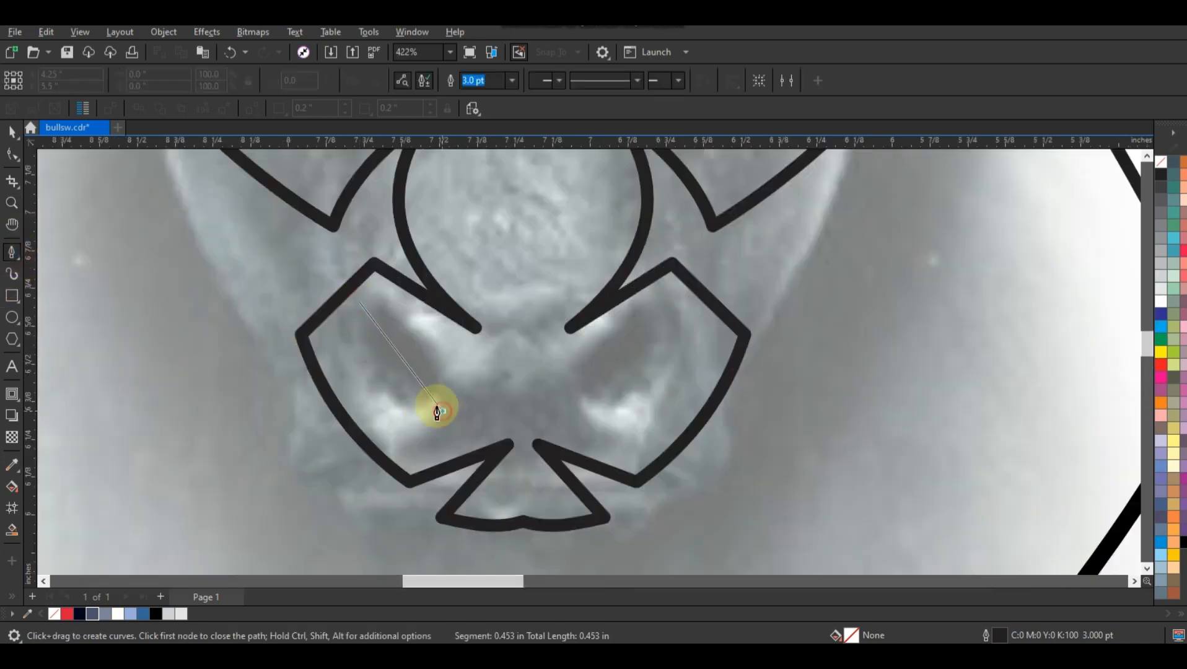
double_click(441, 411)
key(F10)
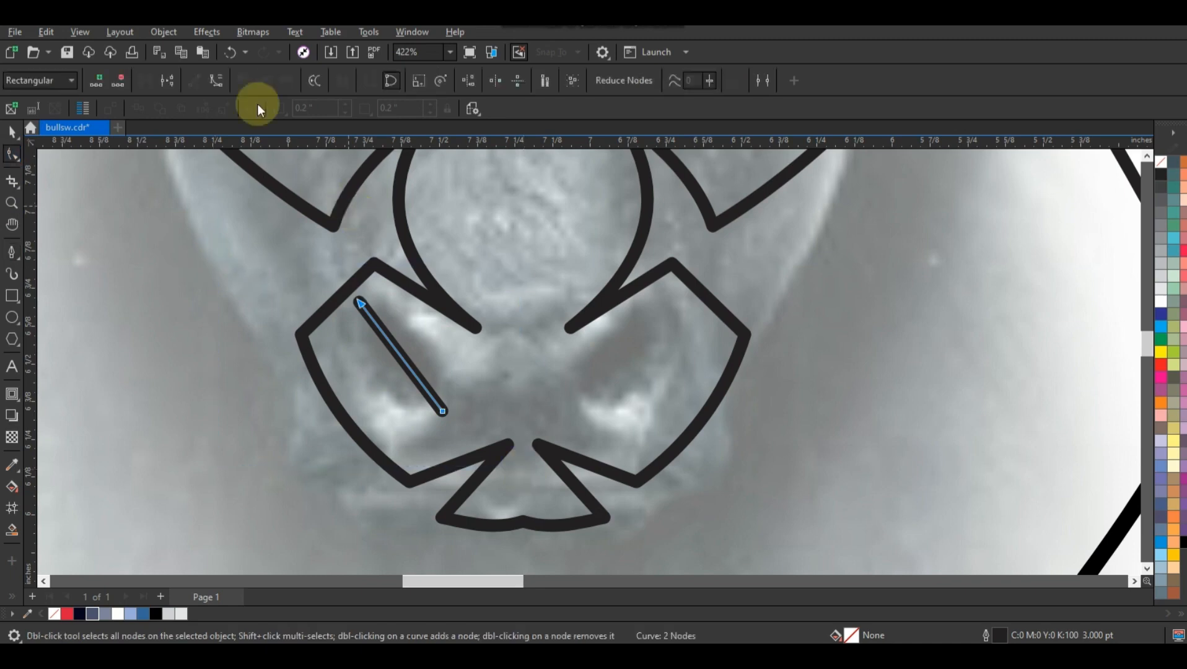
drag(375, 437, 475, 353)
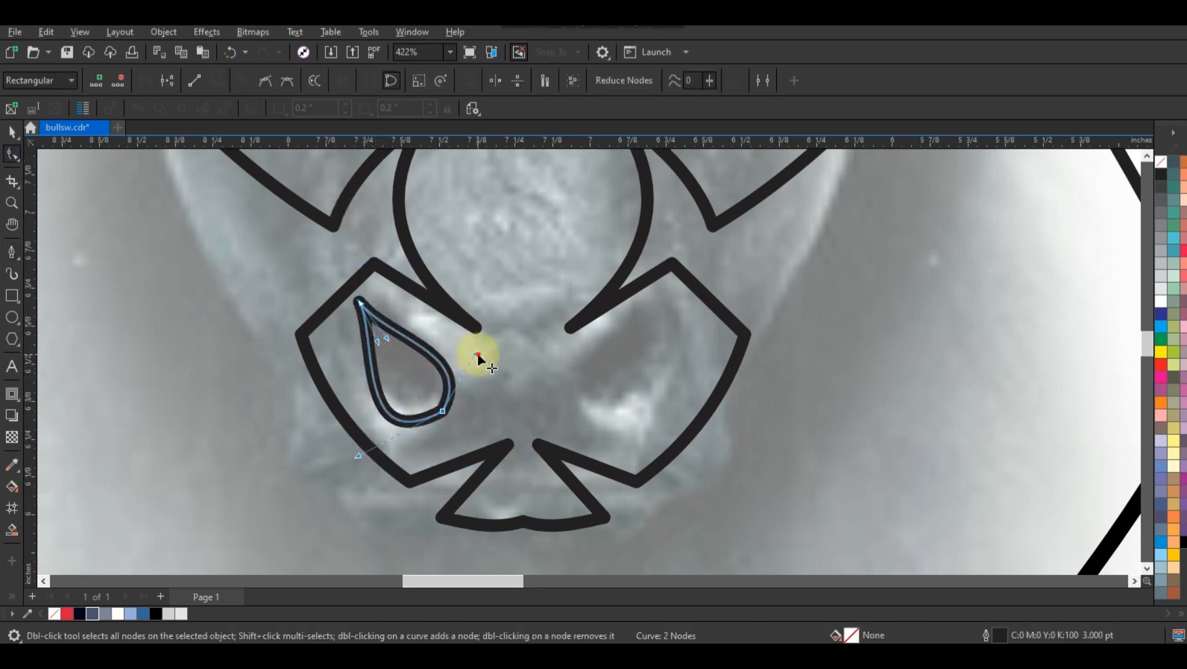
click(393, 341)
Mirror a copy of the nostril onto the other side of the muzzle and combine the pair
click(12, 131)
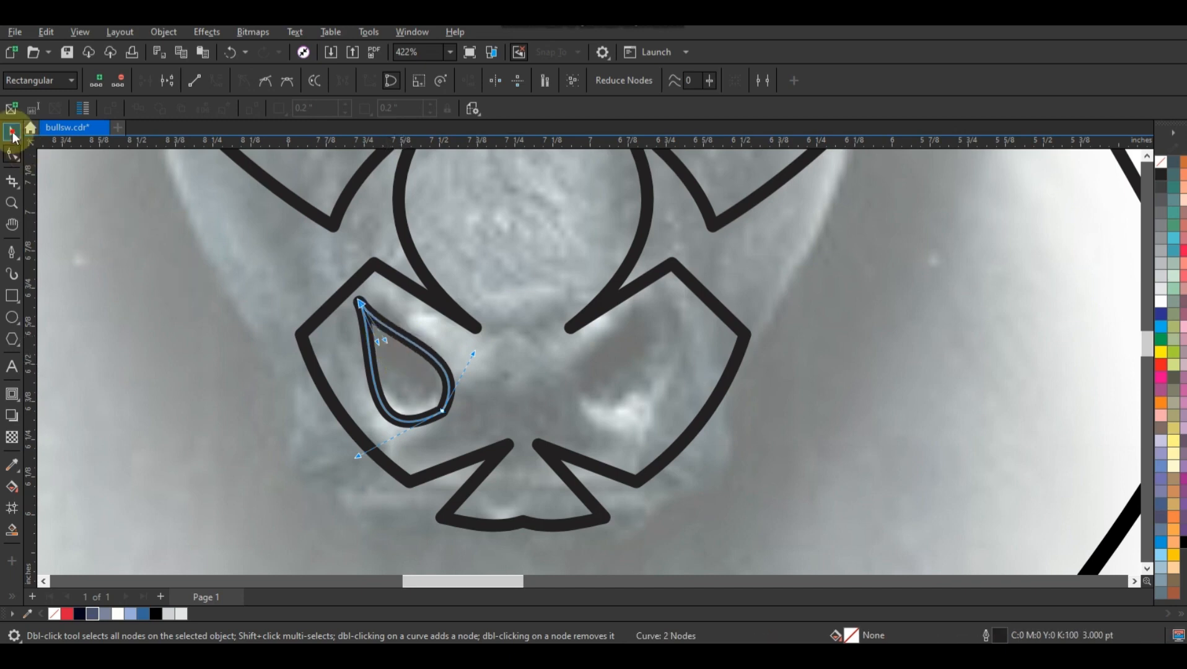
drag(351, 360, 387, 414)
shift+click(446, 372)
click(434, 84)
Place a copy of the nostril pair on the coloured shield's muzzle, centred horizontally
key(F3)
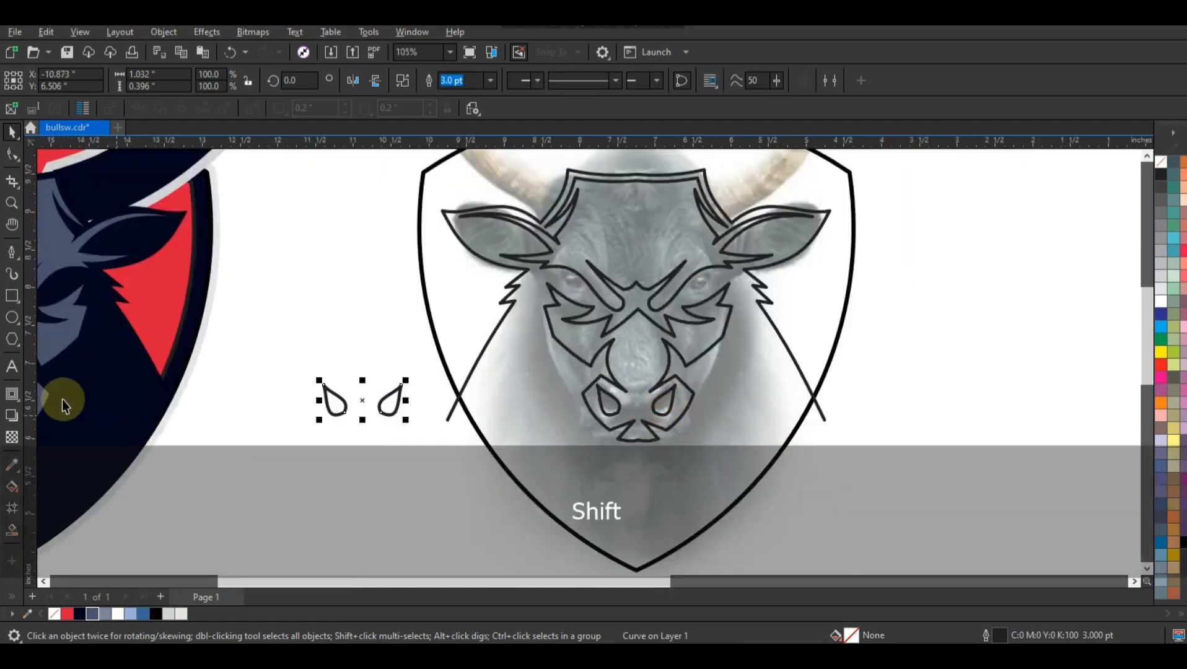
key(c)
key(shift+F2)
key(Escape)
Fill the shield's nostrils with dark navy and combine them with the slate-blue lower face shape
click(685, 446)
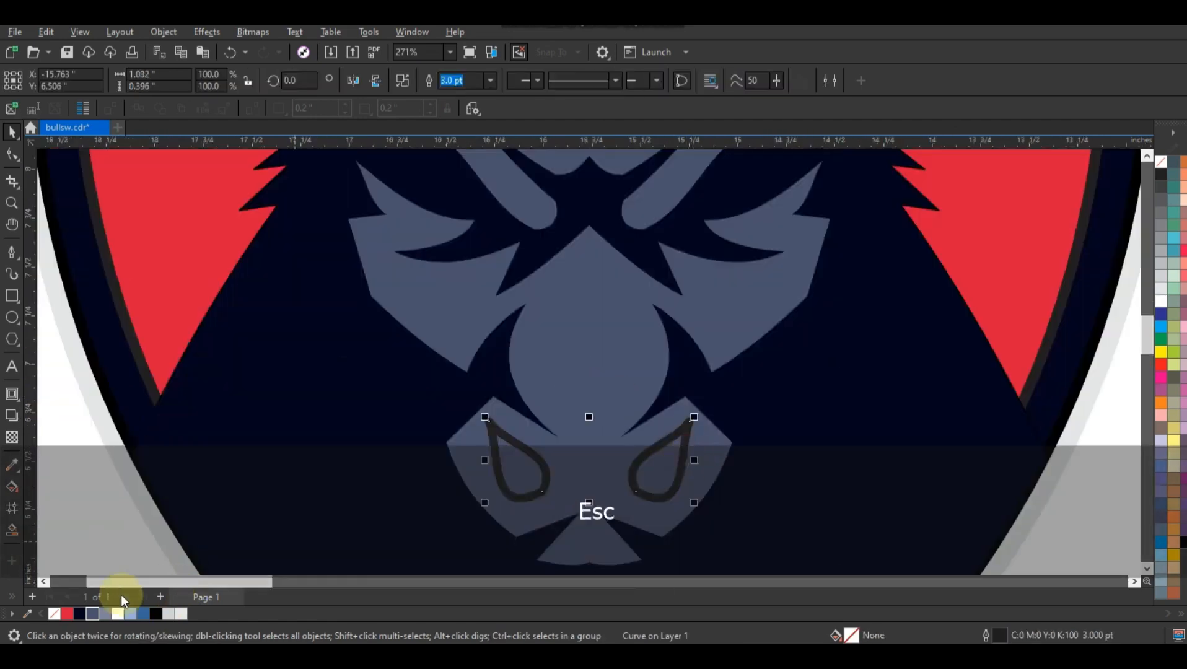
shift+click(598, 389)
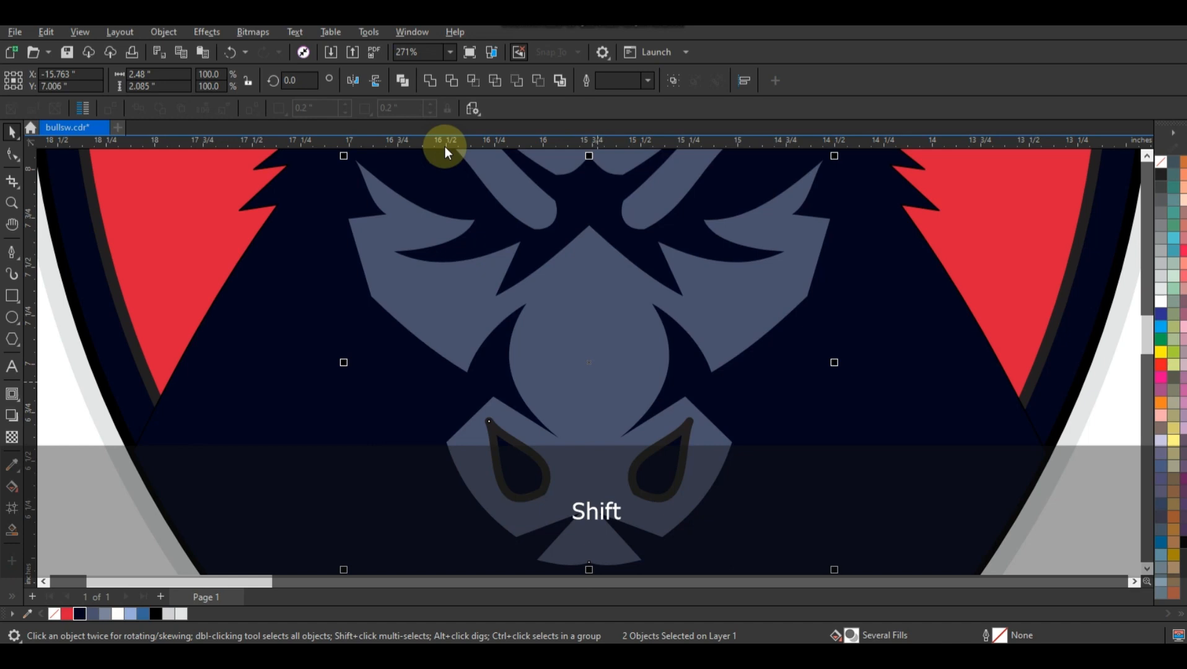
click(404, 81)
Add mirrored curved fur spikes along the traced bull's neck, meeting near the shield's lower point, and combine both sides
key(F3)
key(Escape)
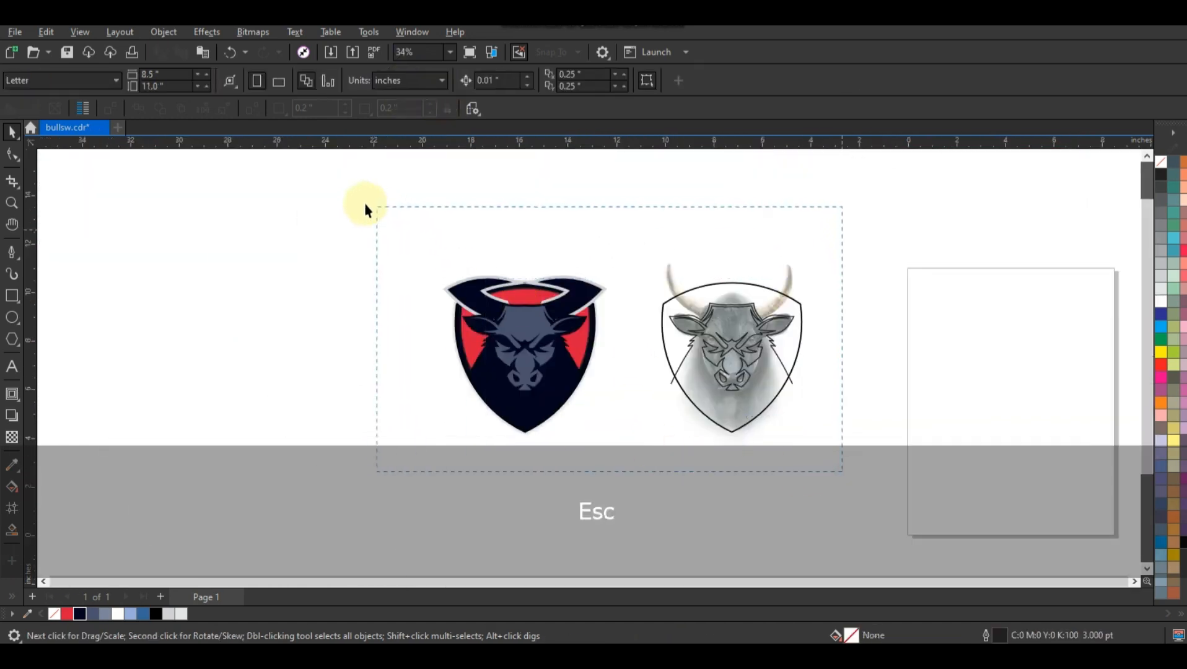
drag(841, 470, 367, 206)
key(shift+F2)
key(Escape)
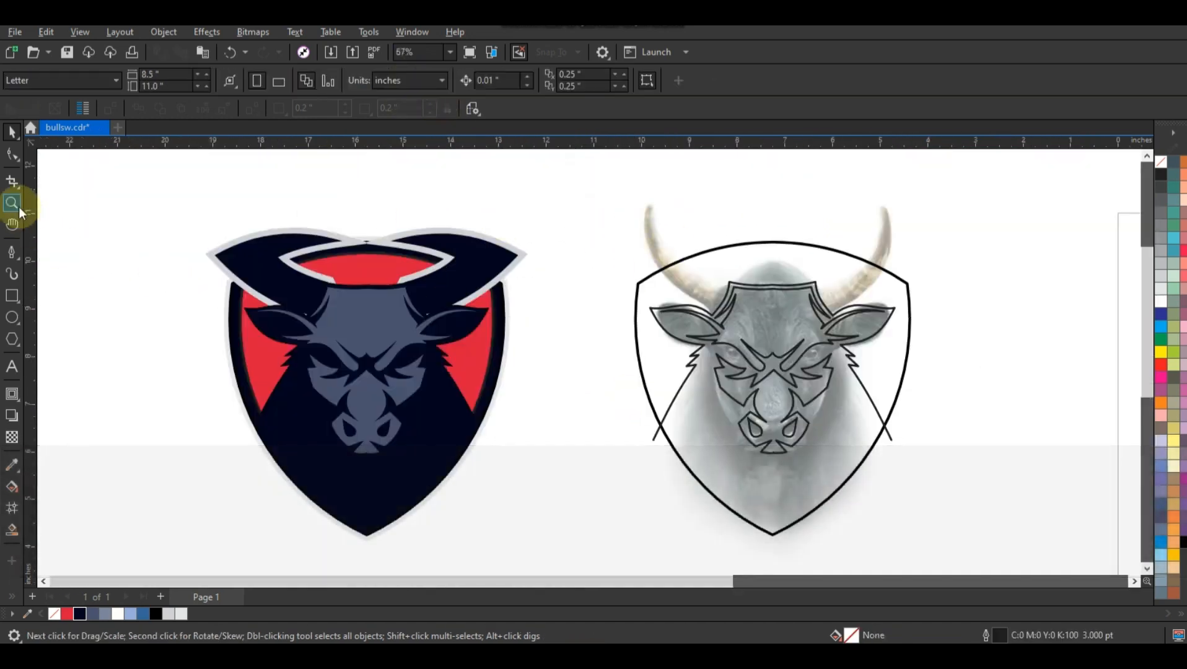
click(18, 205)
drag(606, 333, 942, 548)
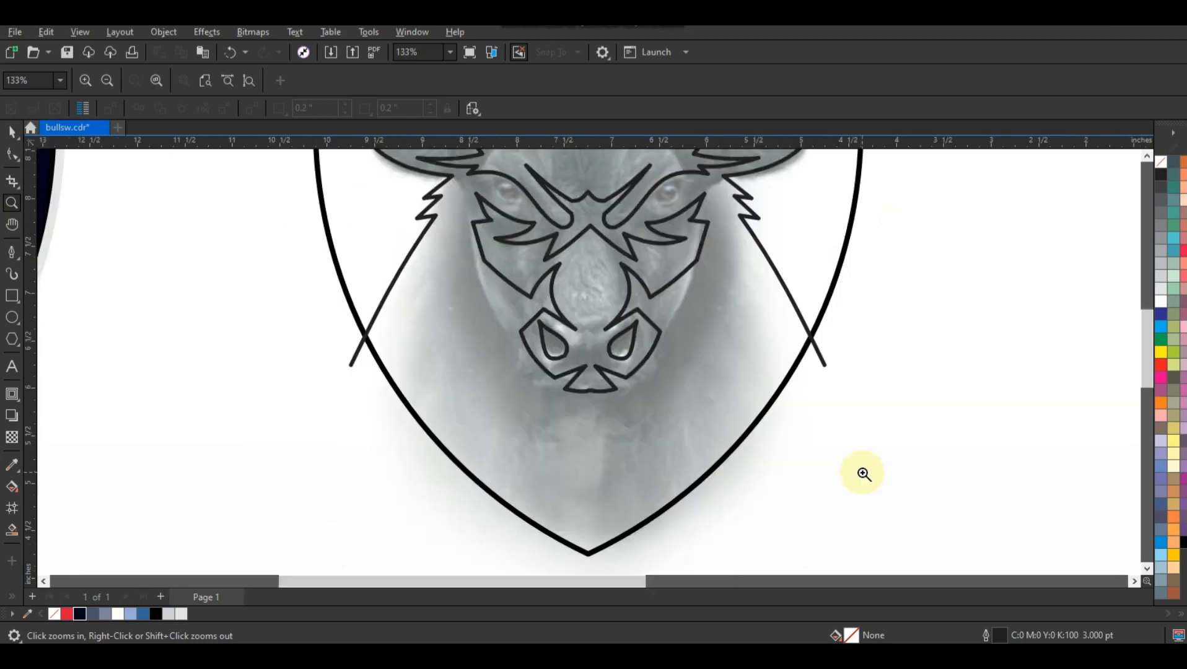
key(space)
click(467, 386)
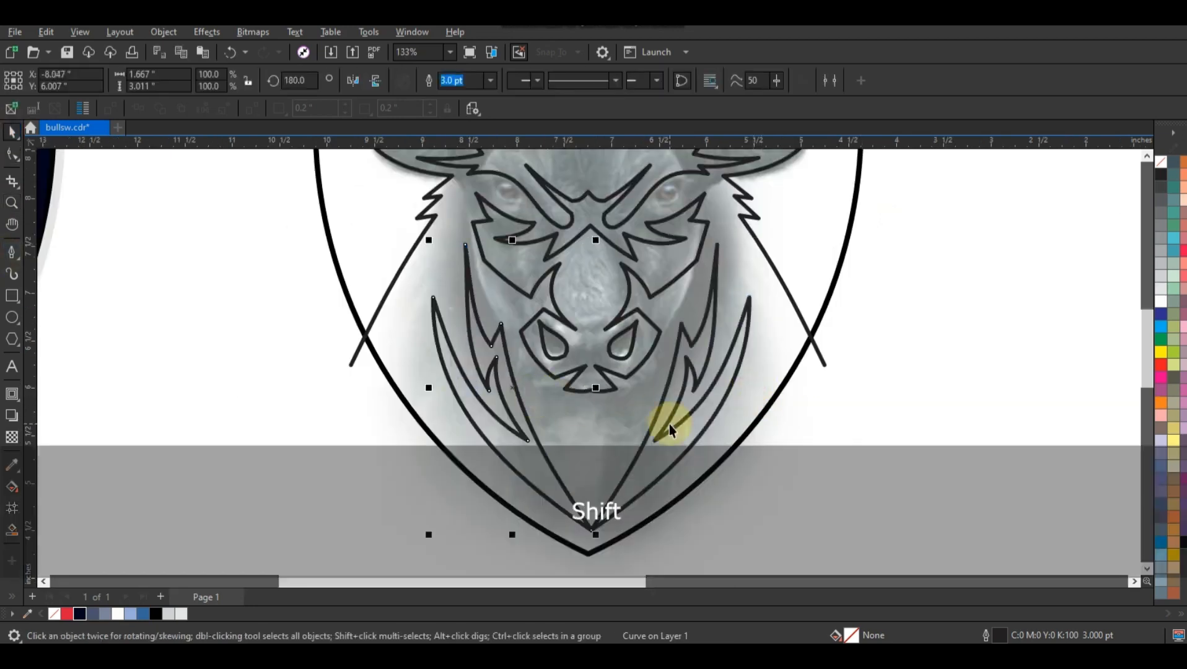
shift+click(670, 424)
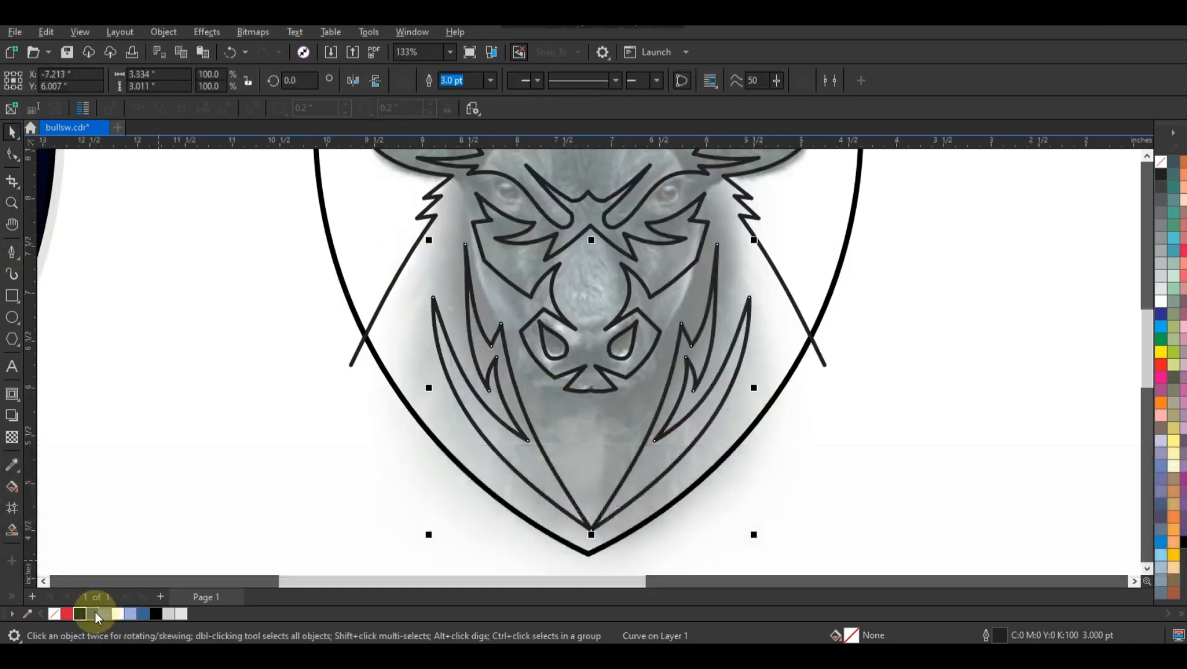
Fill the neck fur with slate blue and place a copy centred on the coloured shield
click(93, 614)
key(F3)
drag(699, 463, 461, 464)
right_click(462, 464)
shift+click(307, 467)
key(c)
Remove the outline from the neck fur on the coloured shield
shift+click(292, 450)
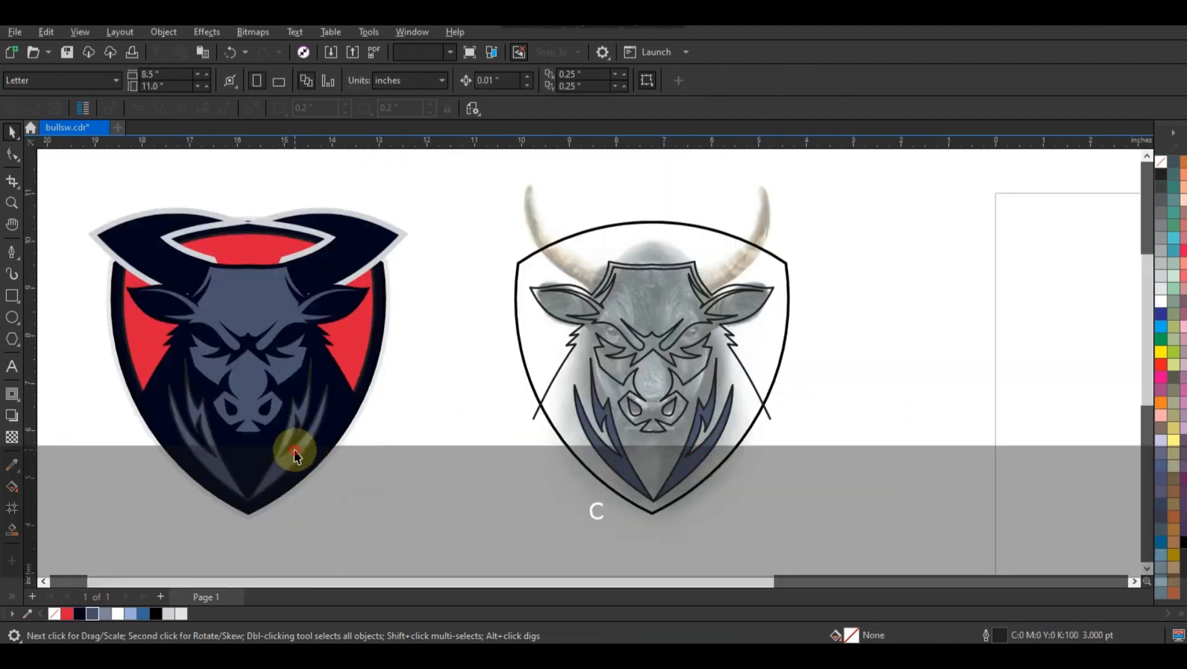
right_click(1152, 164)
click(1108, 180)
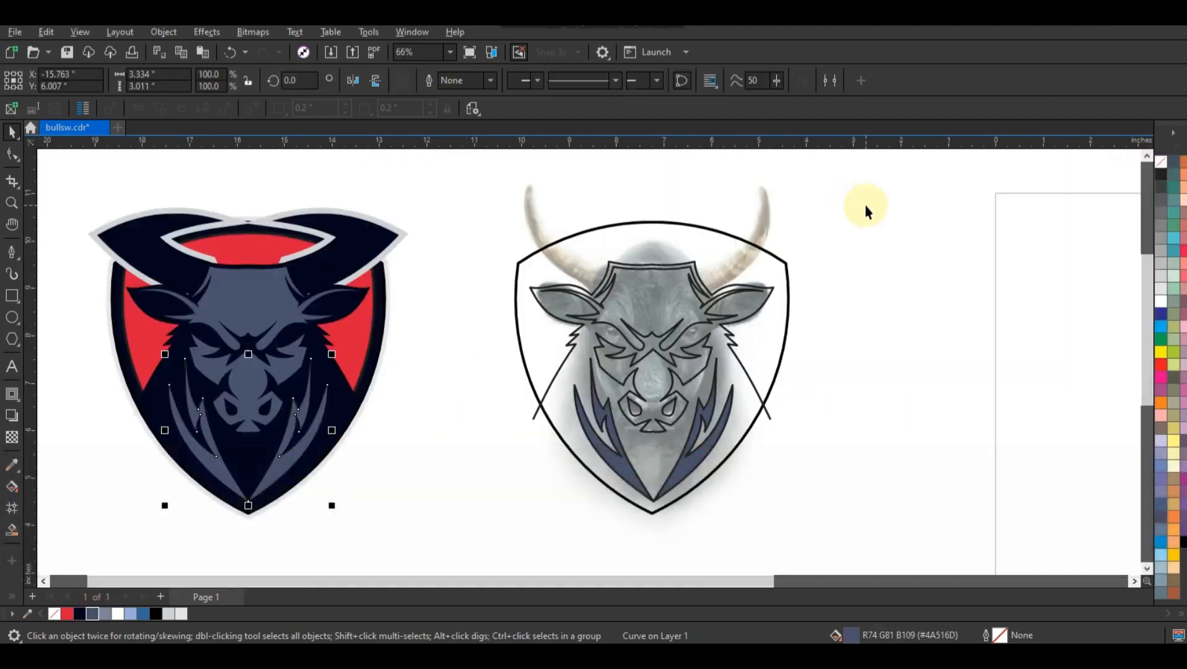
click(909, 286)
Copy the grey-blue head, lower face and neck fur shapes beside the coloured shield and weld them into one curve
shift+click(297, 503)
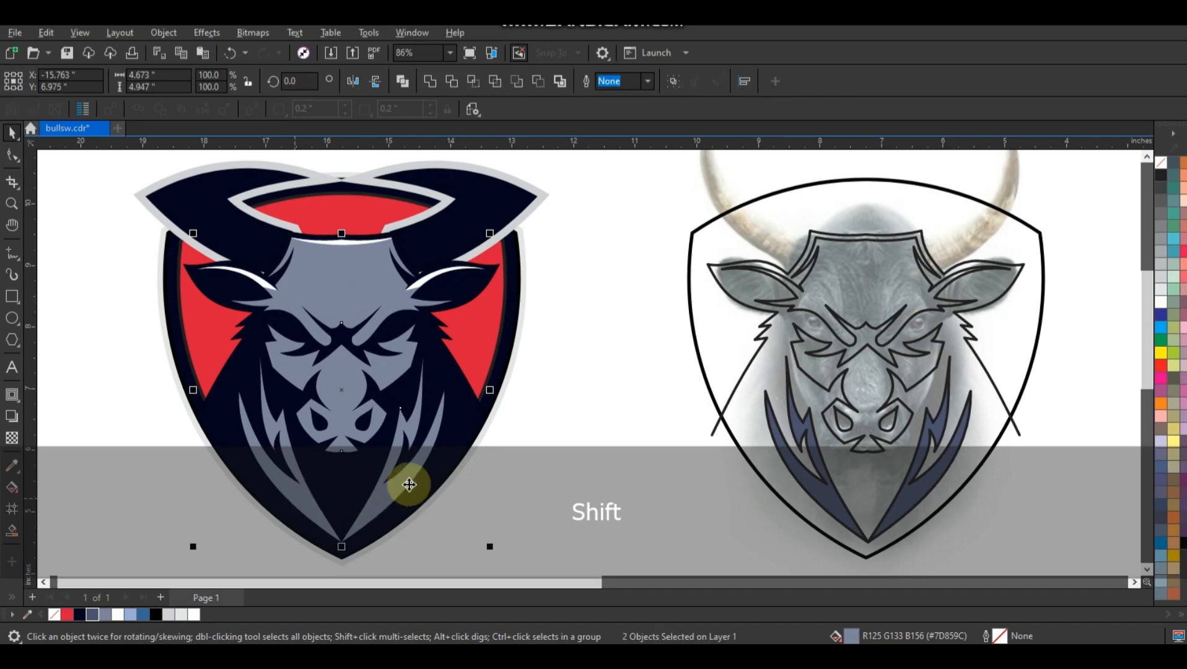
shift+click(408, 485)
key(F3)
drag(402, 486, 239, 489)
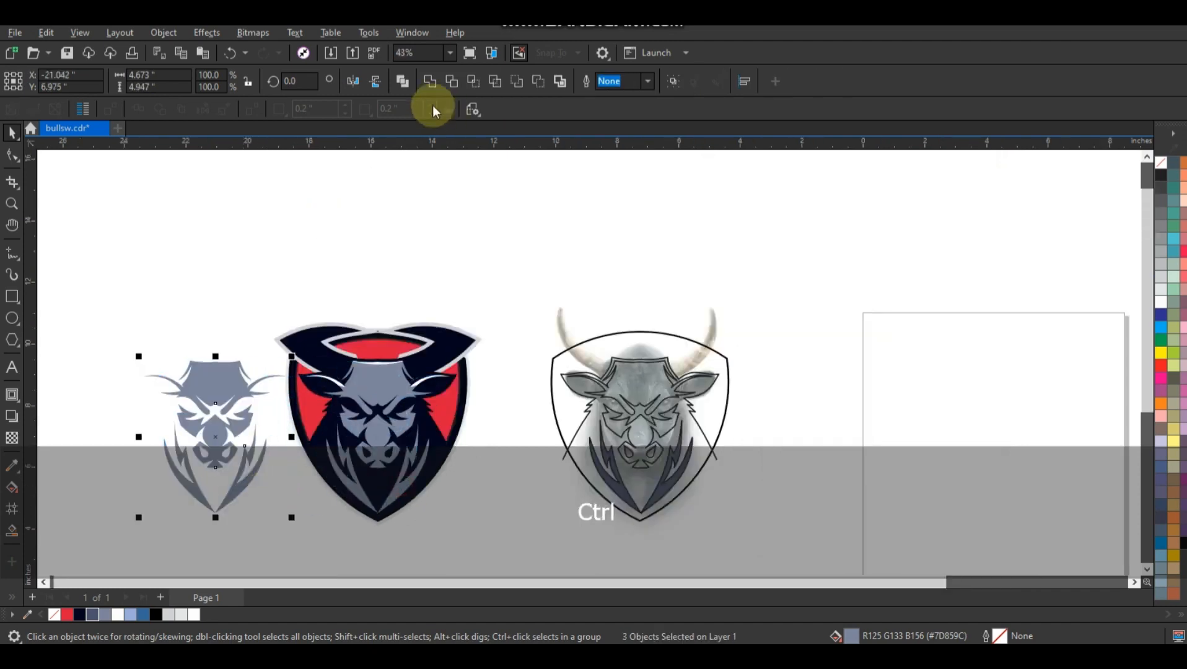
key(shift+F2)
click(430, 82)
Give the welded bull shape a black 0.75 pt outline and remove its fill
right_click(1160, 177)
click(1127, 186)
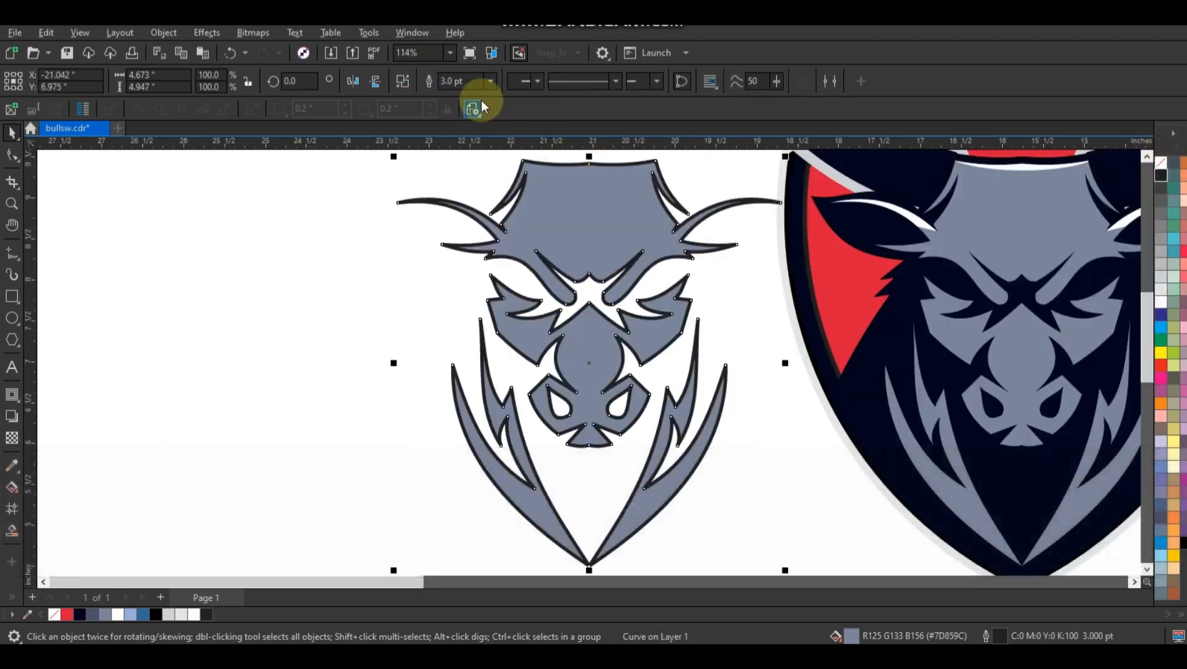
click(490, 81)
click(471, 130)
click(1159, 165)
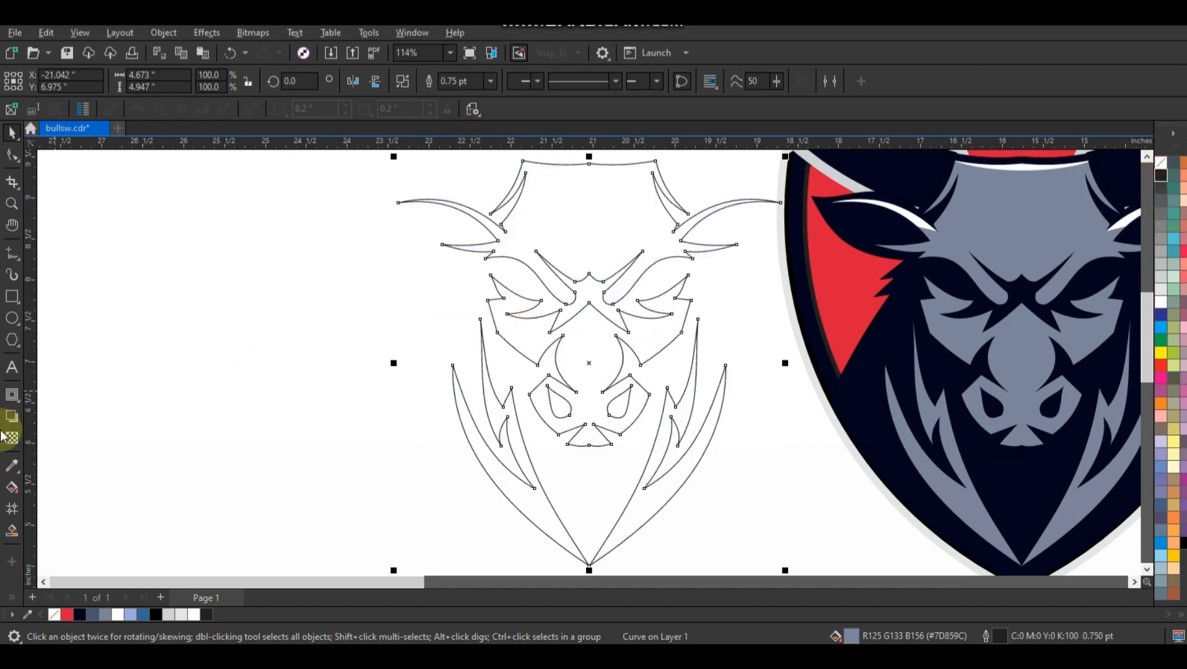
Apply an inside contour of about 0.073 in to the welded bull shape
click(12, 395)
drag(734, 430, 774, 428)
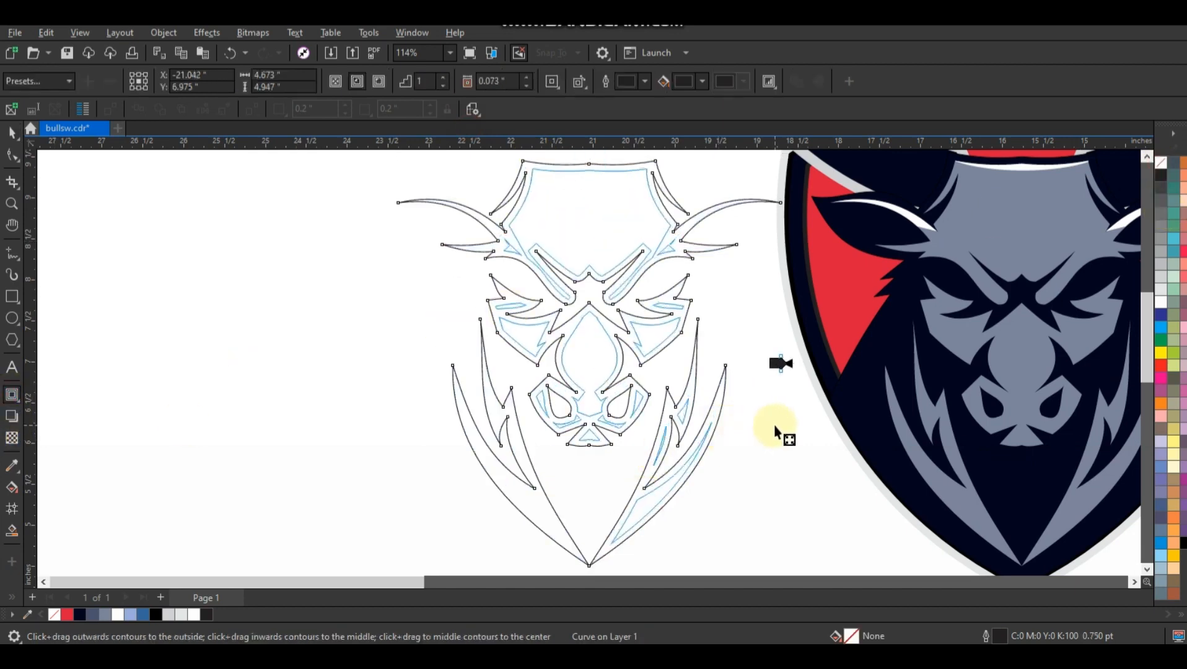
click(608, 404)
Break the contour apart and delete the original outer bull curve, keeping the inner shapes
click(13, 132)
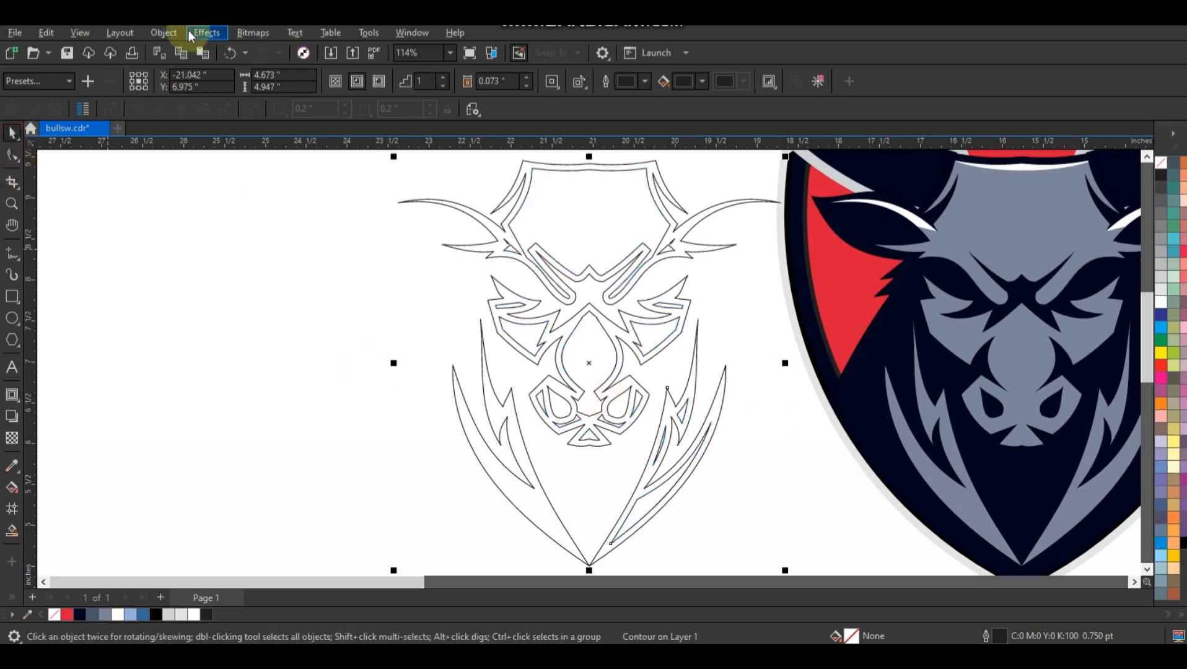
click(164, 32)
click(212, 374)
key(Delete)
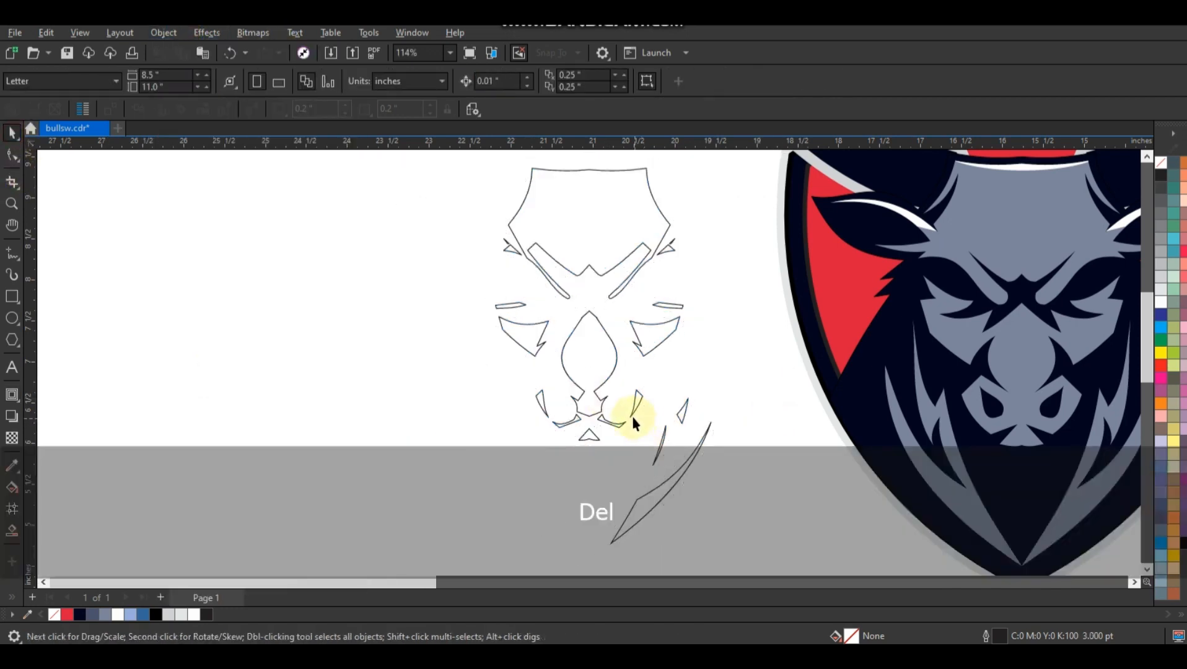
Combine the inner head and face pieces, and fill the head and lower face shapes on the coloured shield with dark slate blue
click(455, 446)
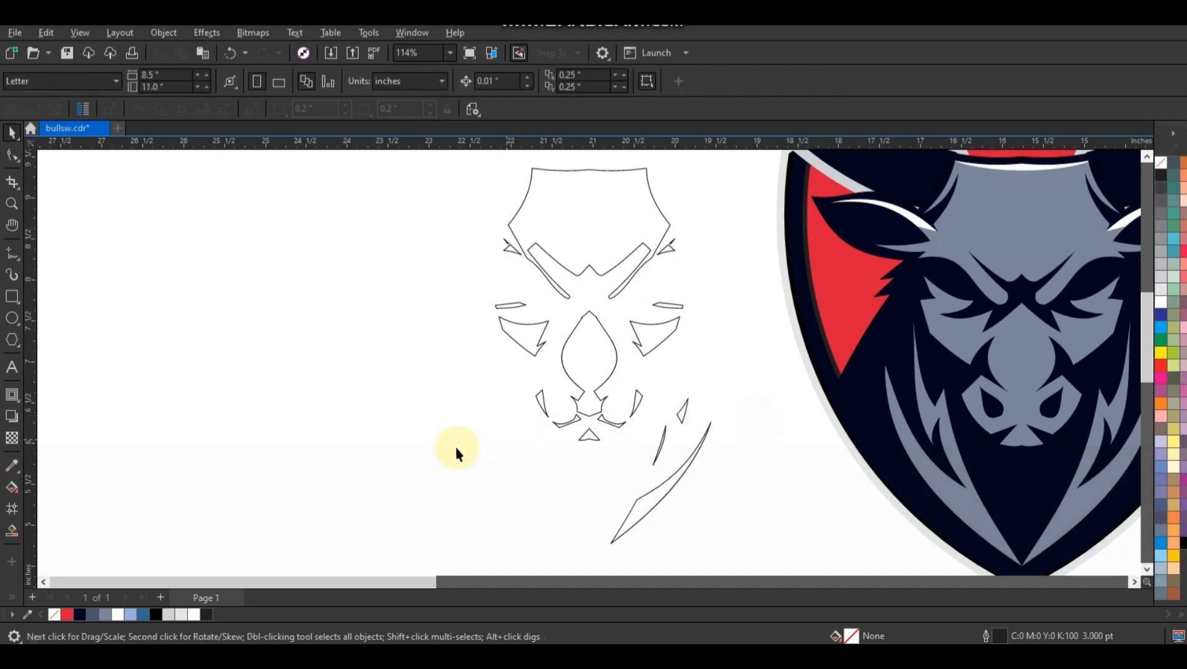
shift+click(684, 411)
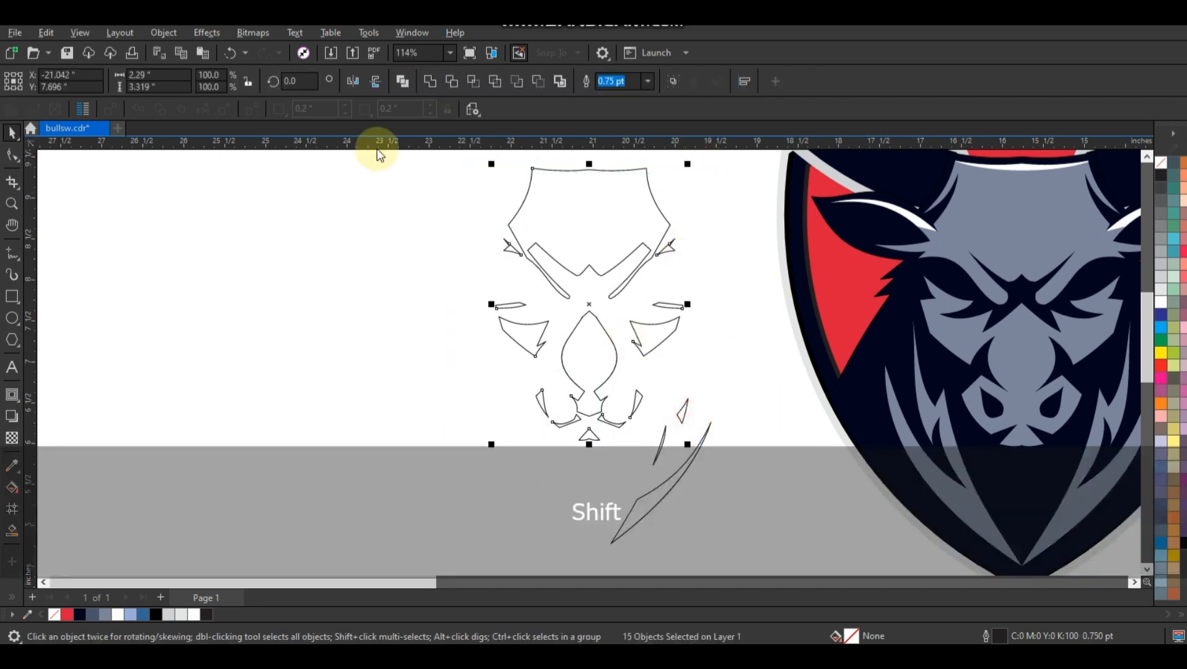
click(1016, 335)
shift+click(987, 247)
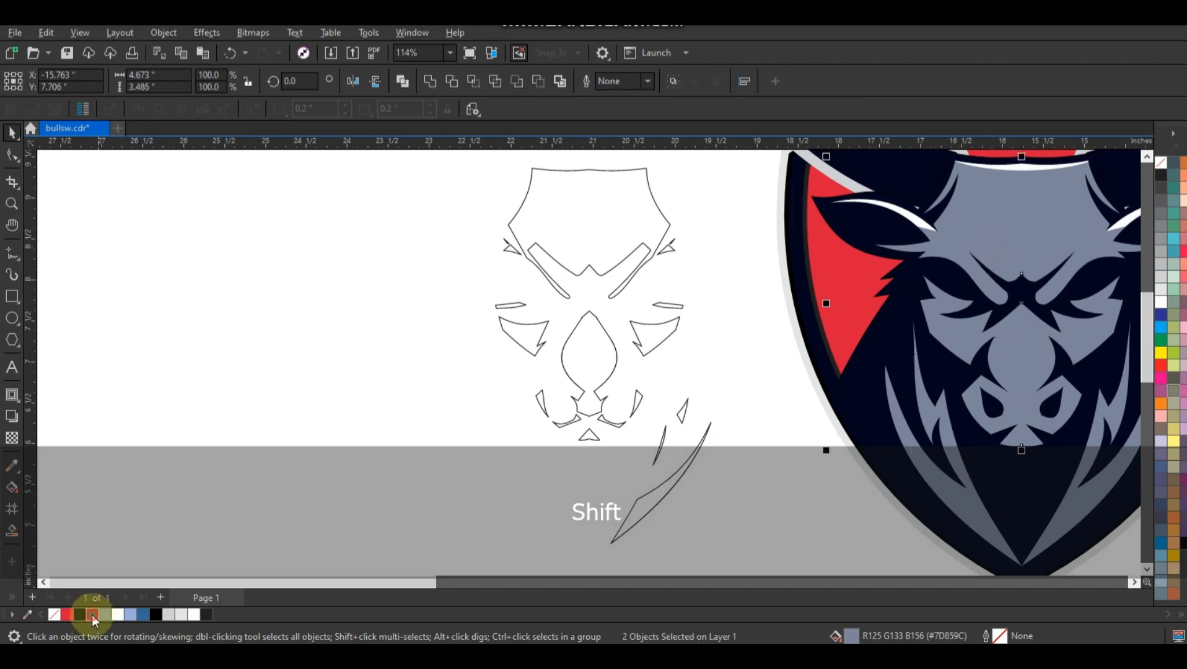
click(92, 616)
Fill the combined face pieces with grey-blue #7D859C, place them over the bull face on the shield and remove their outline
click(664, 342)
drag(149, 587, 1011, 385)
right_click(1158, 165)
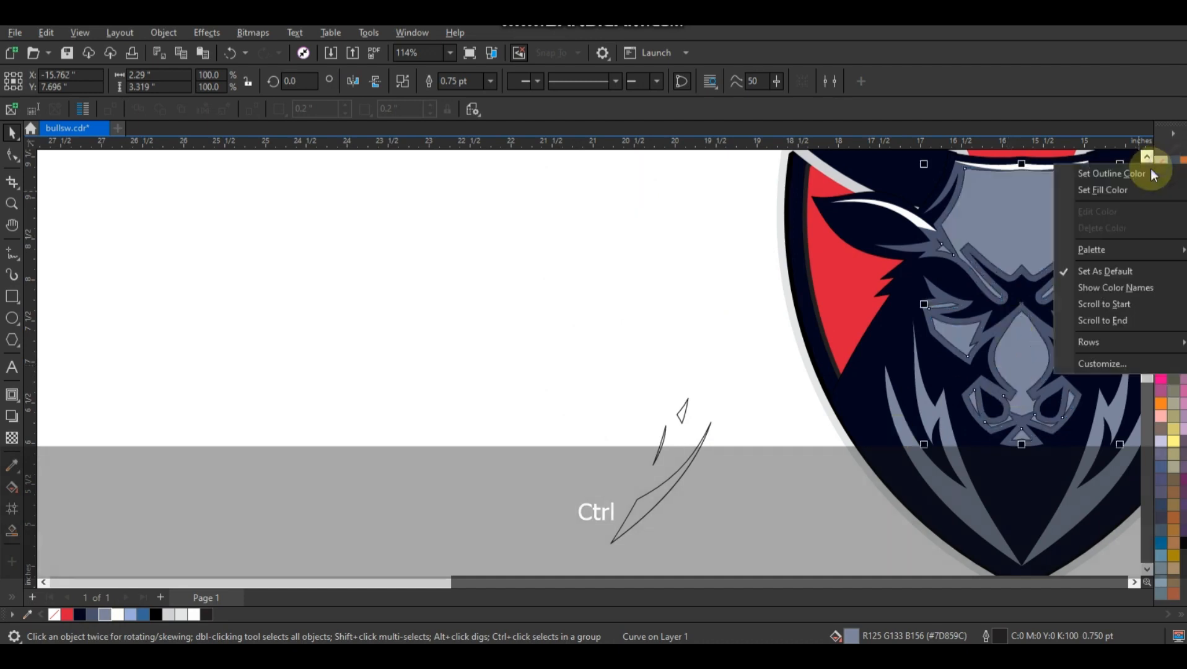
click(1097, 171)
scroll(559, 345, down, 4)
key(Escape)
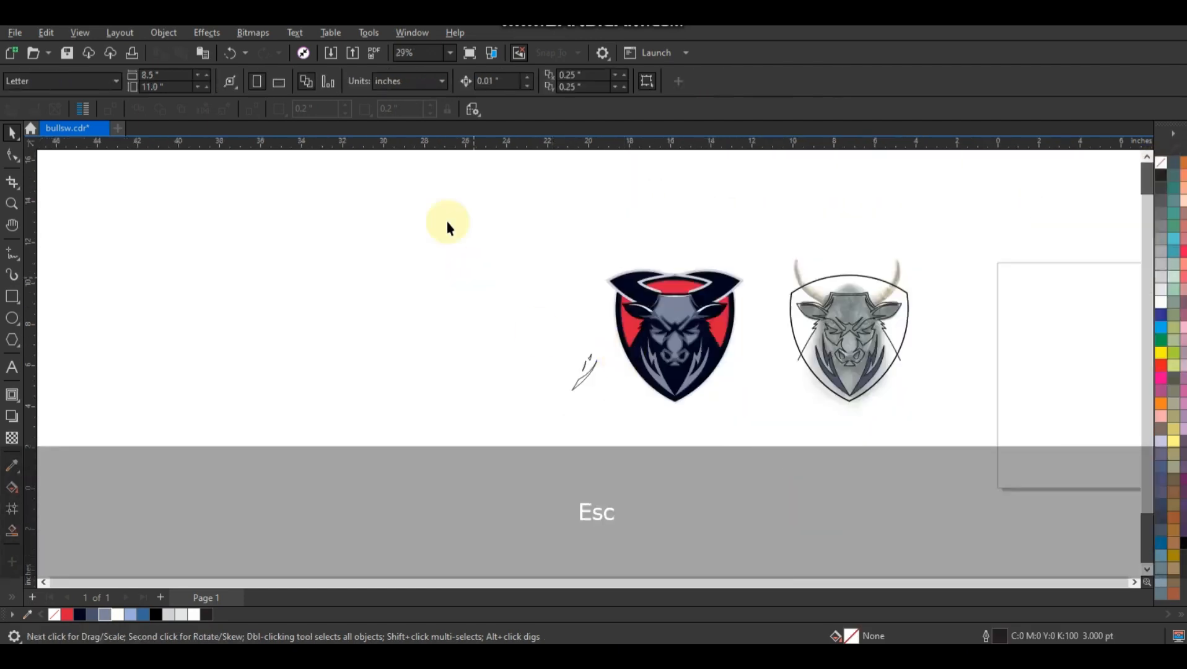
Fill the neck fur on the coloured shield with dark slate blue
drag(990, 466, 990, 465)
key(shift+F2)
click(110, 425)
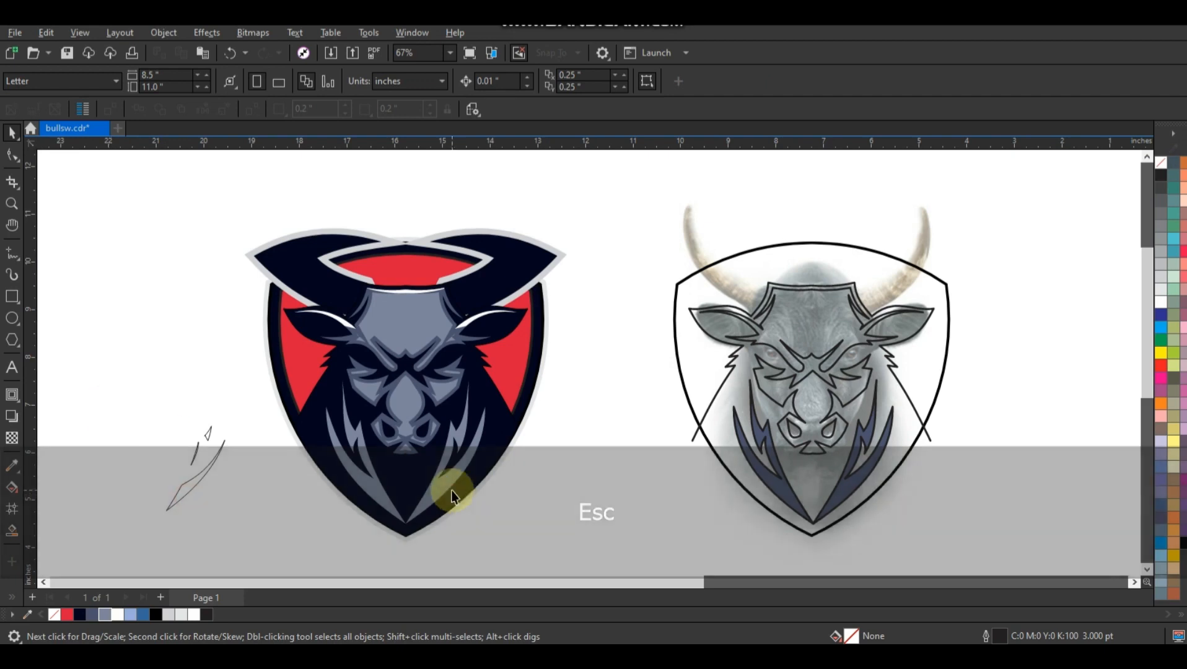
click(441, 494)
ctrl+click(253, 480)
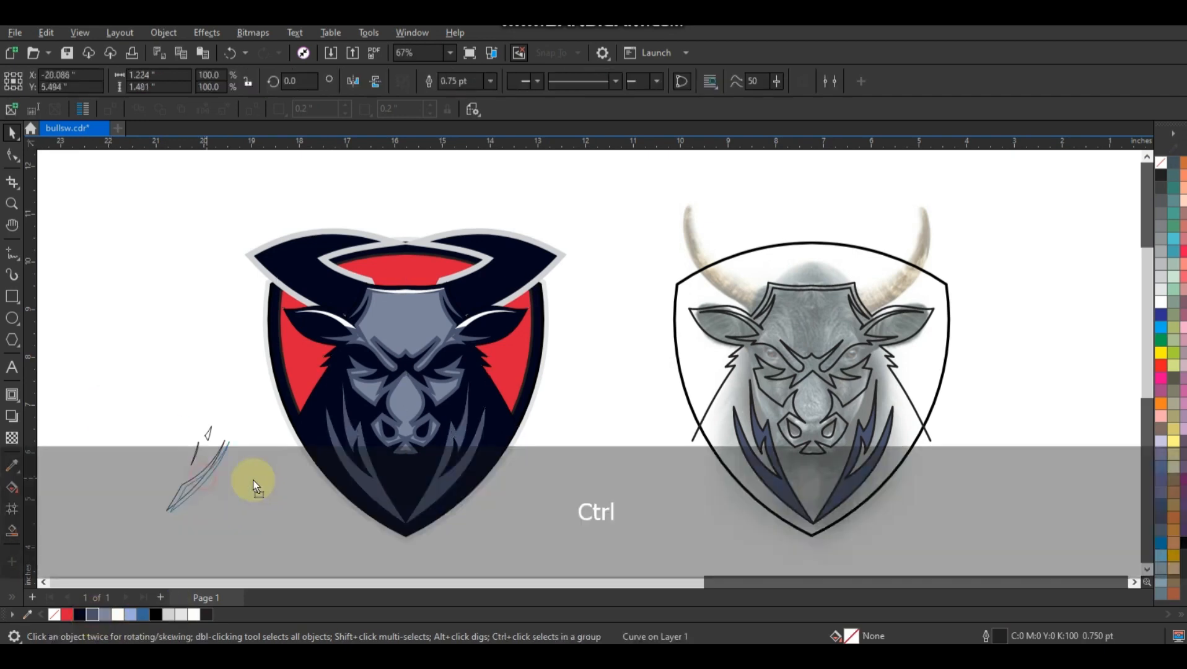
Place the three inner neck pieces as grey-blue #7D859C highlights without outline on the right neck fur and mirror a copy to the left
click(131, 384)
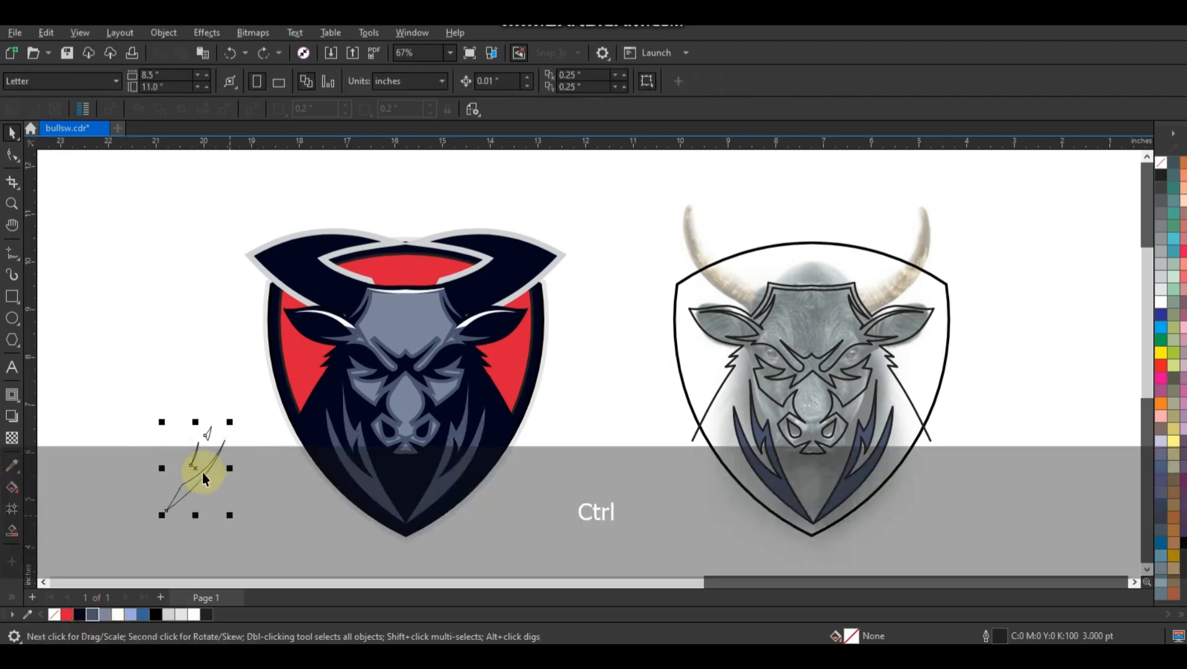
drag(205, 478, 447, 469)
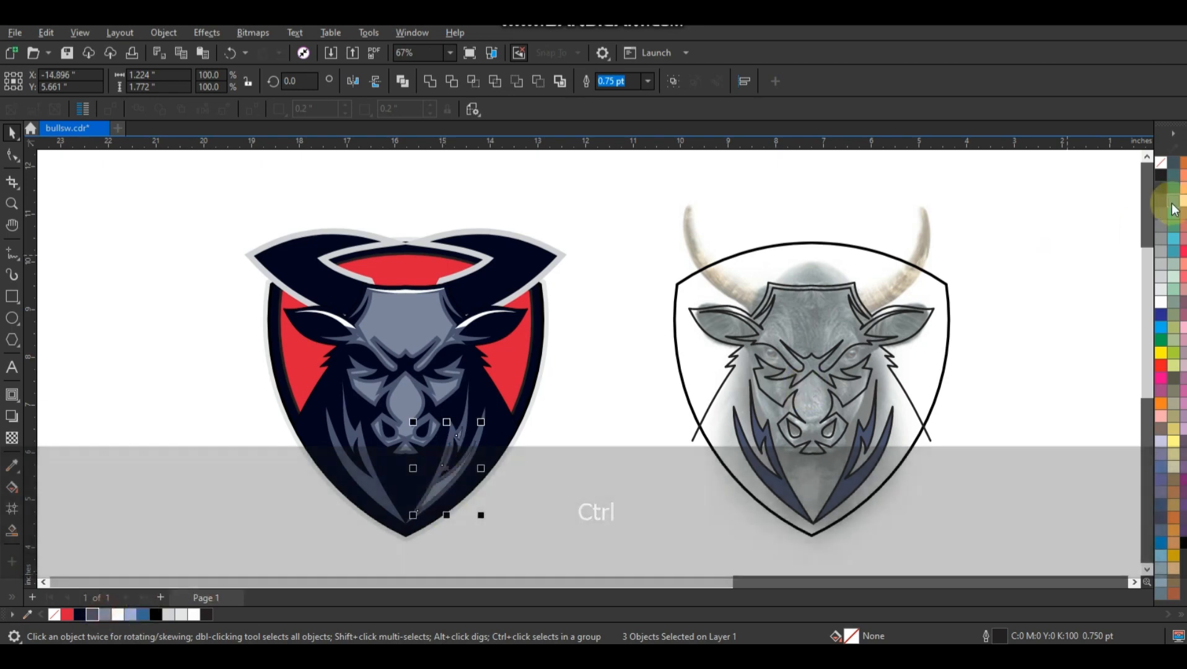
right_click(1161, 165)
click(1131, 174)
drag(480, 468, 408, 493)
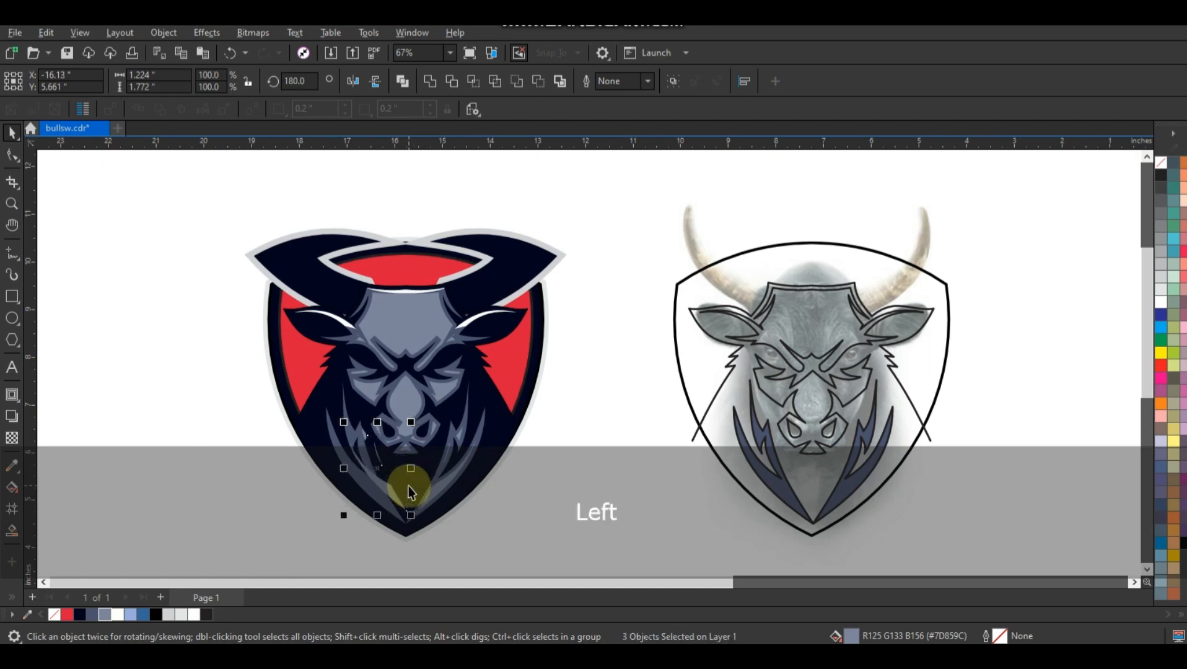
Set the Pen tool's default outline to 1 pt white for drawing over the horns
click(12, 203)
drag(189, 198, 573, 351)
click(14, 256)
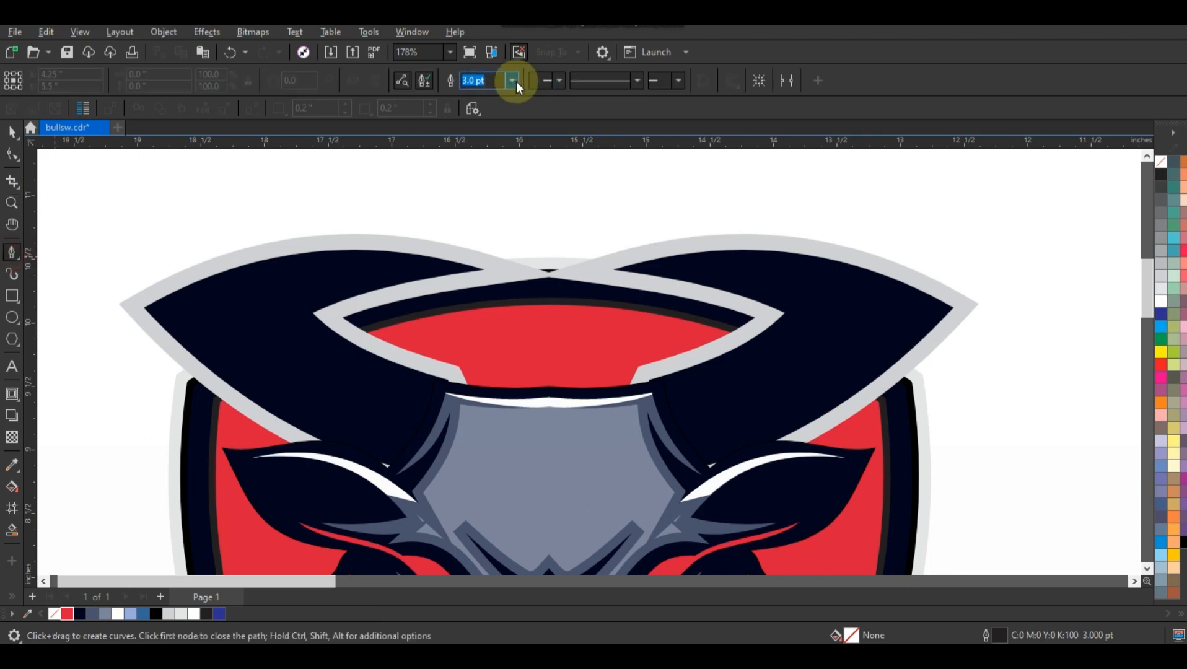
click(513, 80)
click(491, 144)
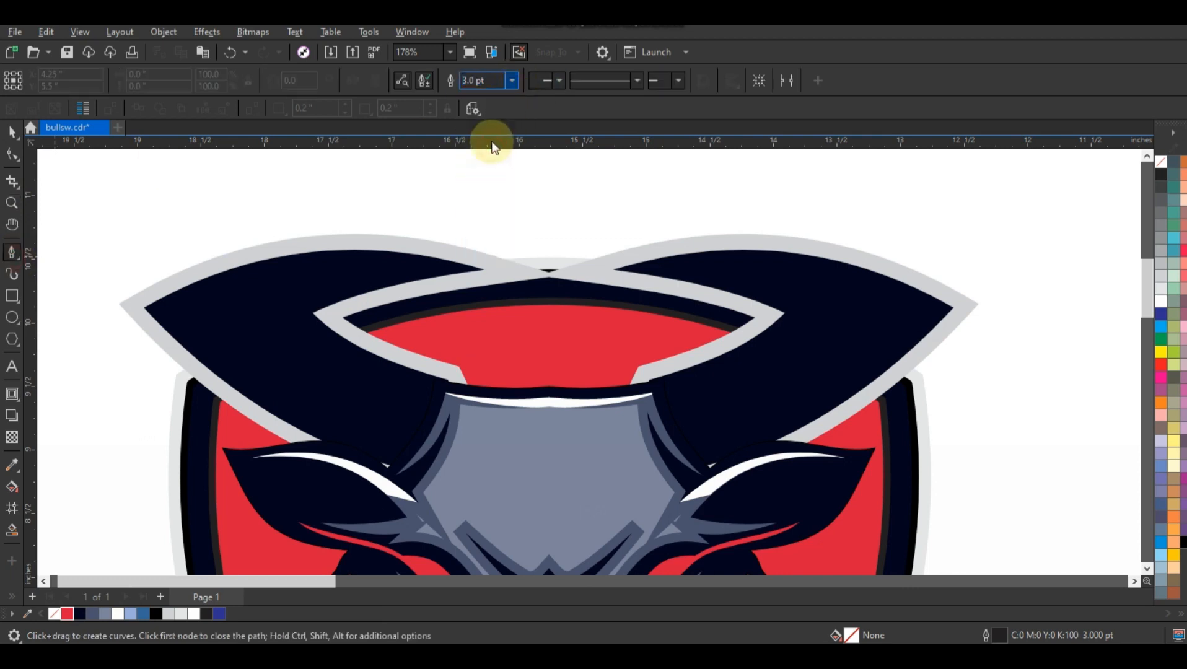
click(620, 435)
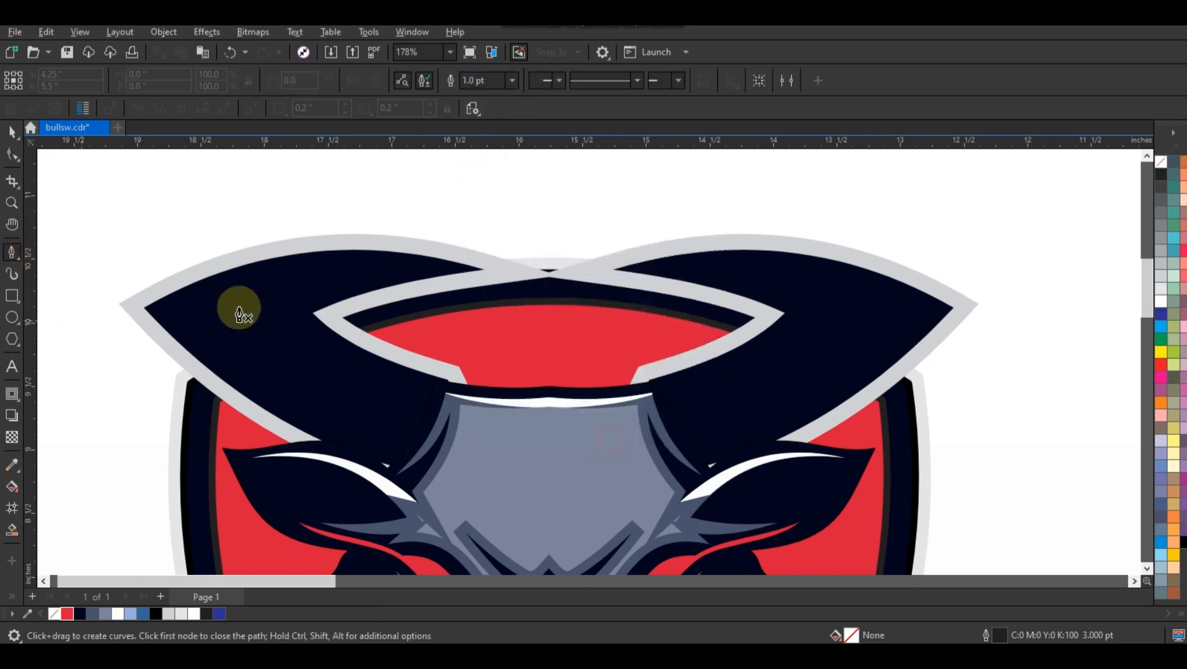
right_click(1160, 304)
click(621, 434)
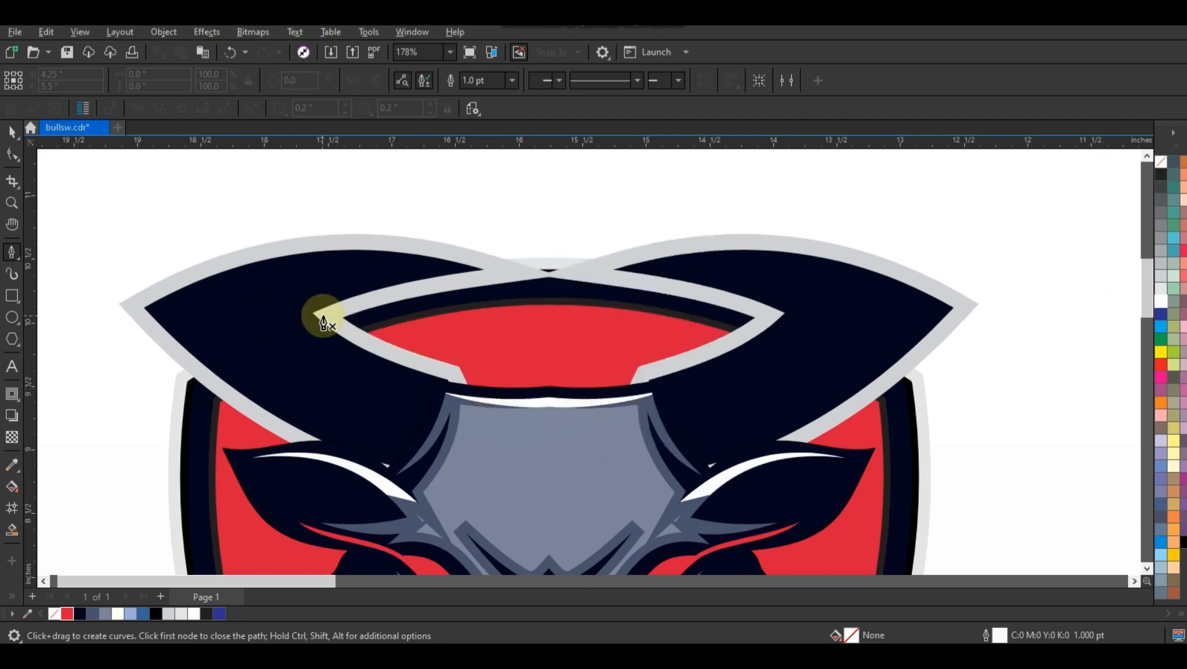
Draw the left horn highlight with straight segments along its upper and lower edges, adding a zigzag of spikes across the horn base
click(428, 260)
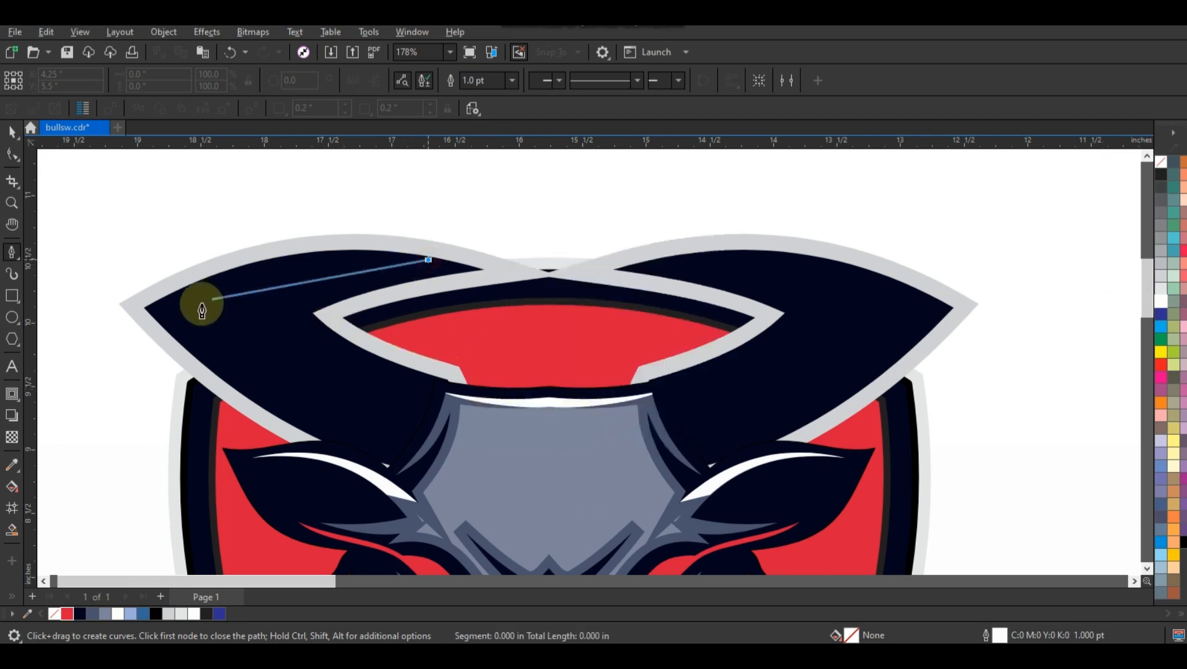
click(159, 314)
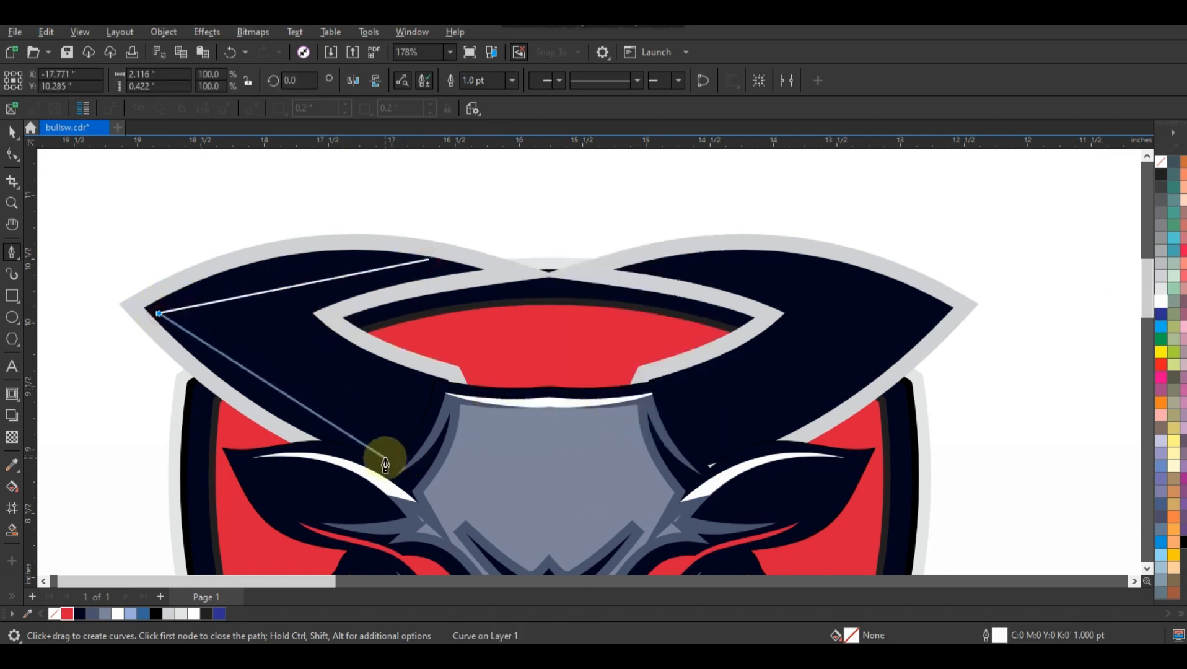
click(388, 459)
drag(337, 424, 370, 418)
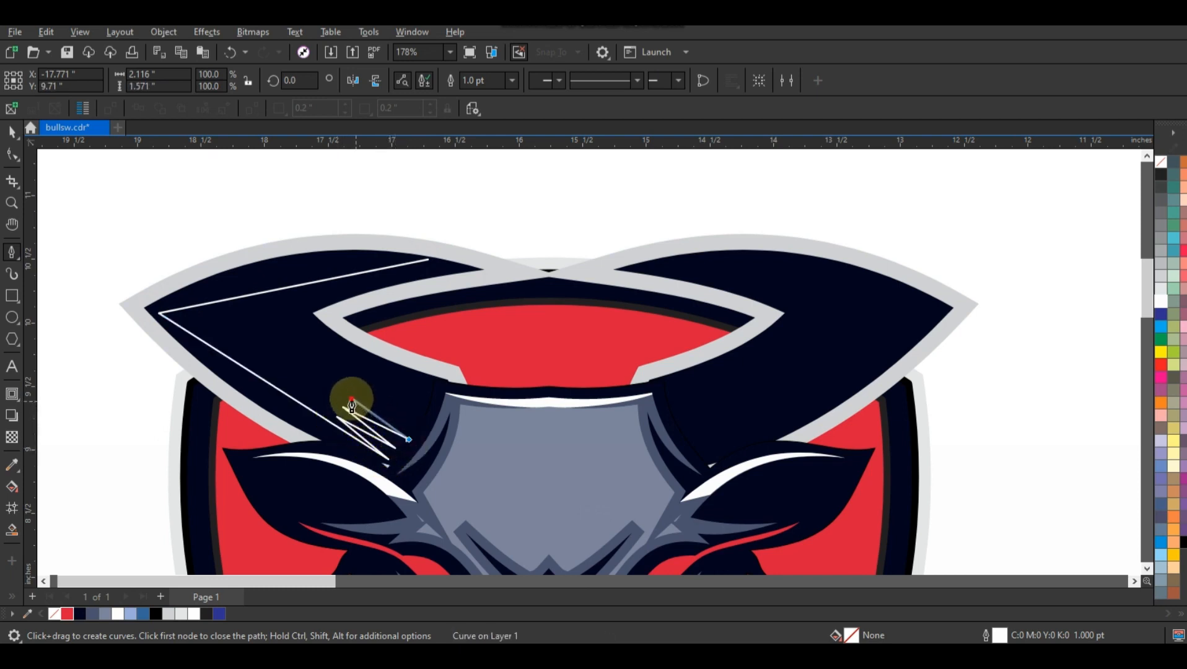
click(351, 398)
click(415, 425)
click(352, 387)
click(424, 412)
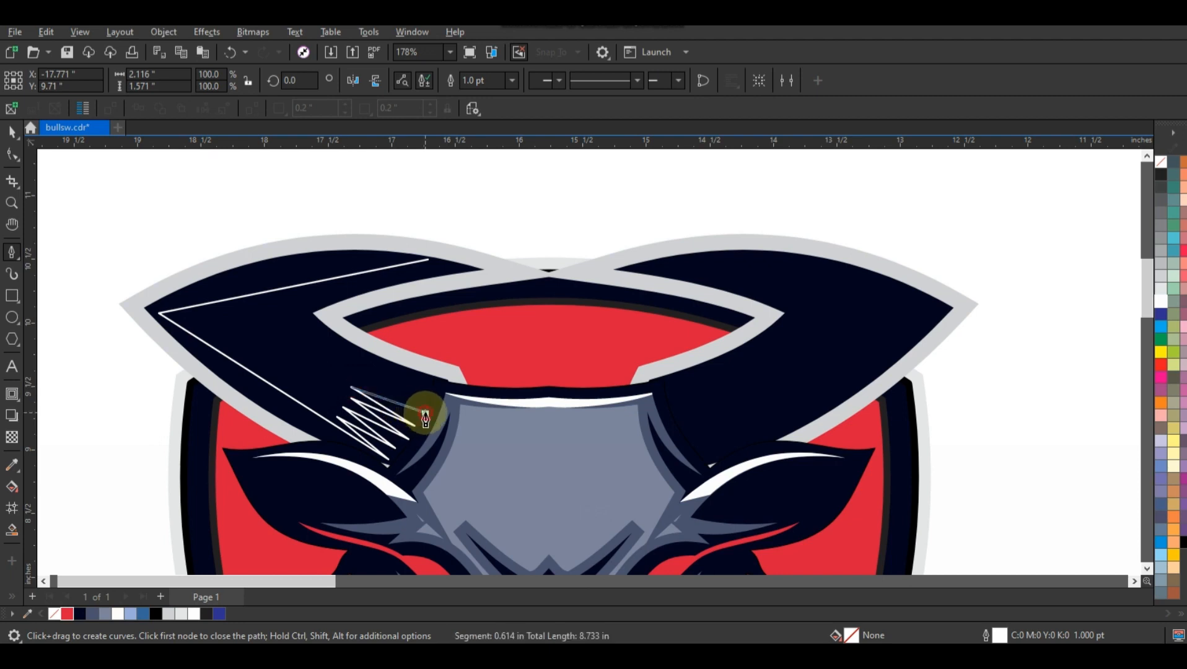
click(365, 382)
click(365, 374)
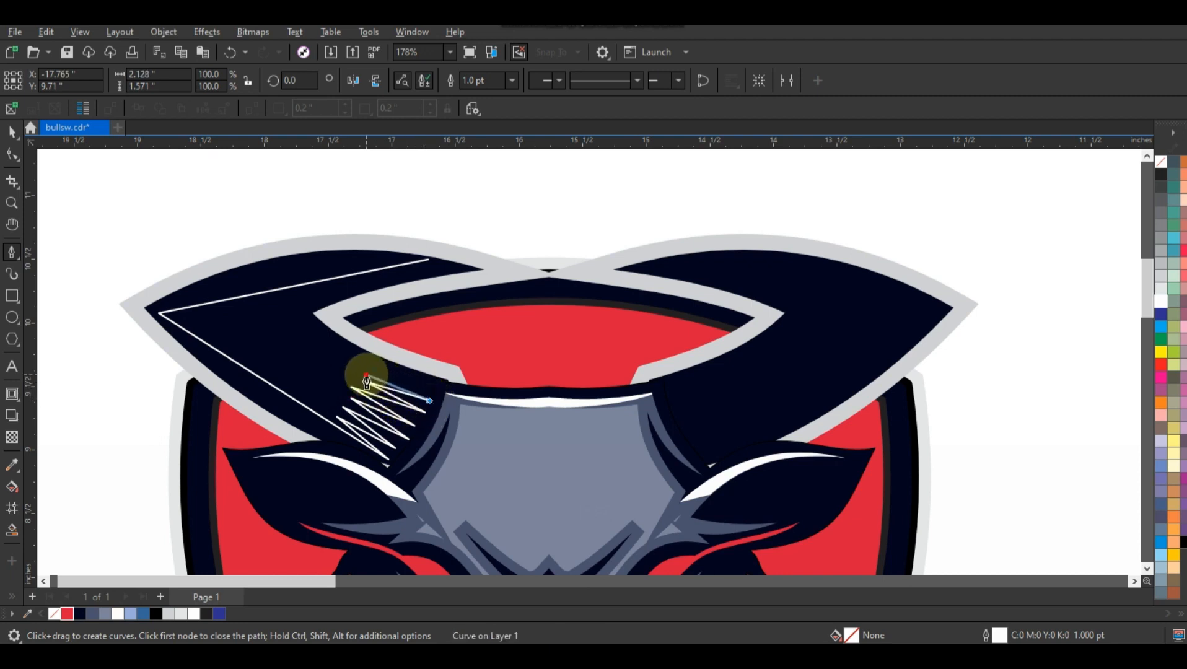
Continue the highlight along the horn's inner edge, add a second zigzag near the bend and close the path at its start
click(305, 316)
click(245, 342)
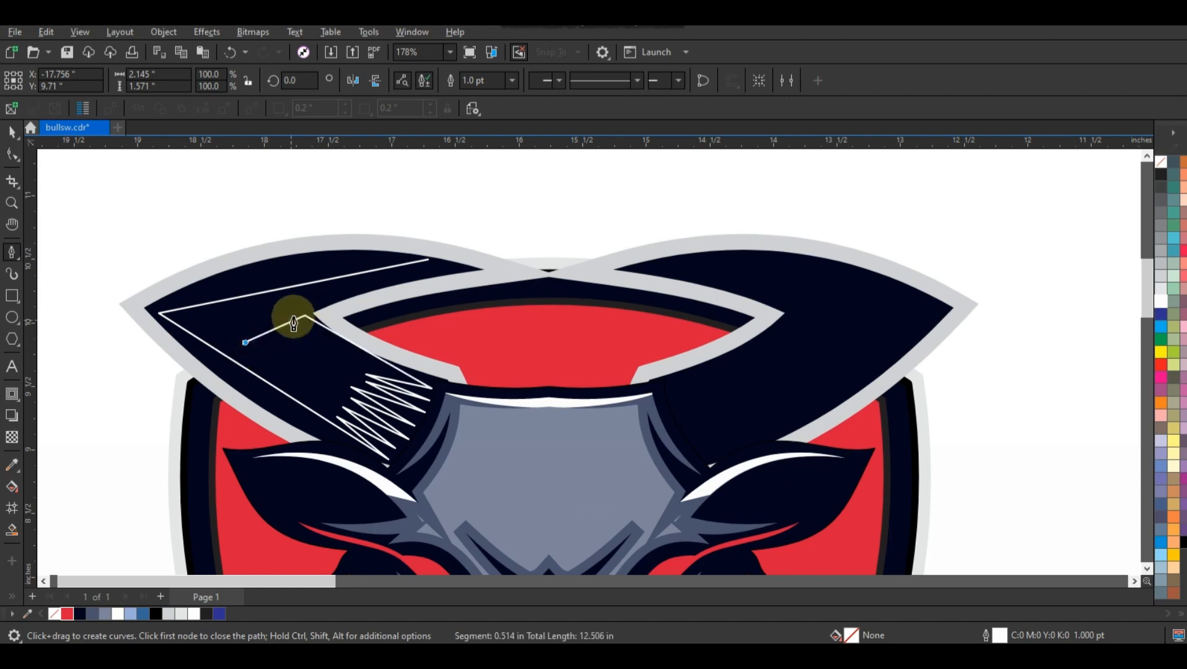
click(299, 316)
drag(238, 340, 289, 314)
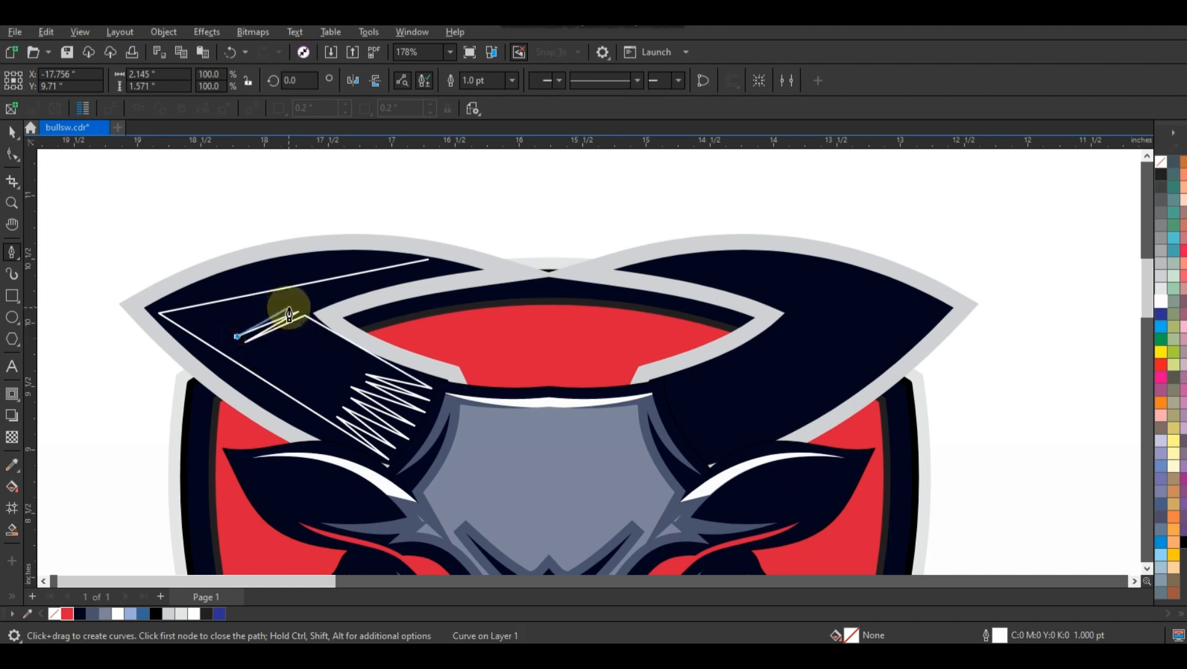
click(290, 308)
click(226, 328)
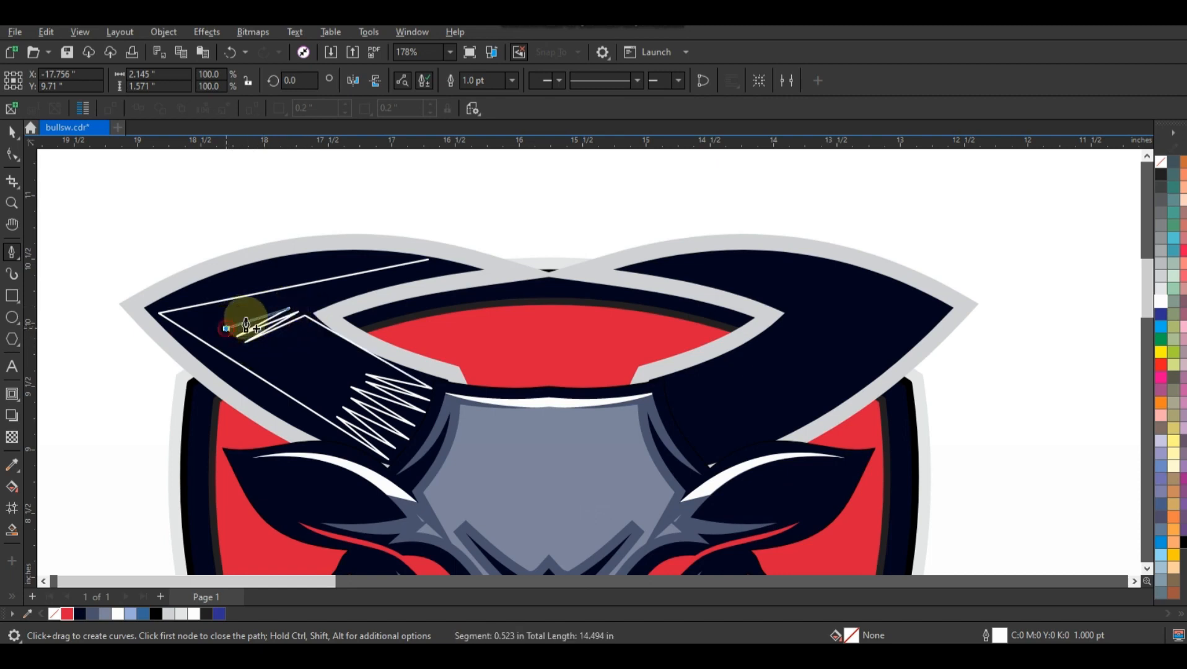
click(286, 304)
click(207, 320)
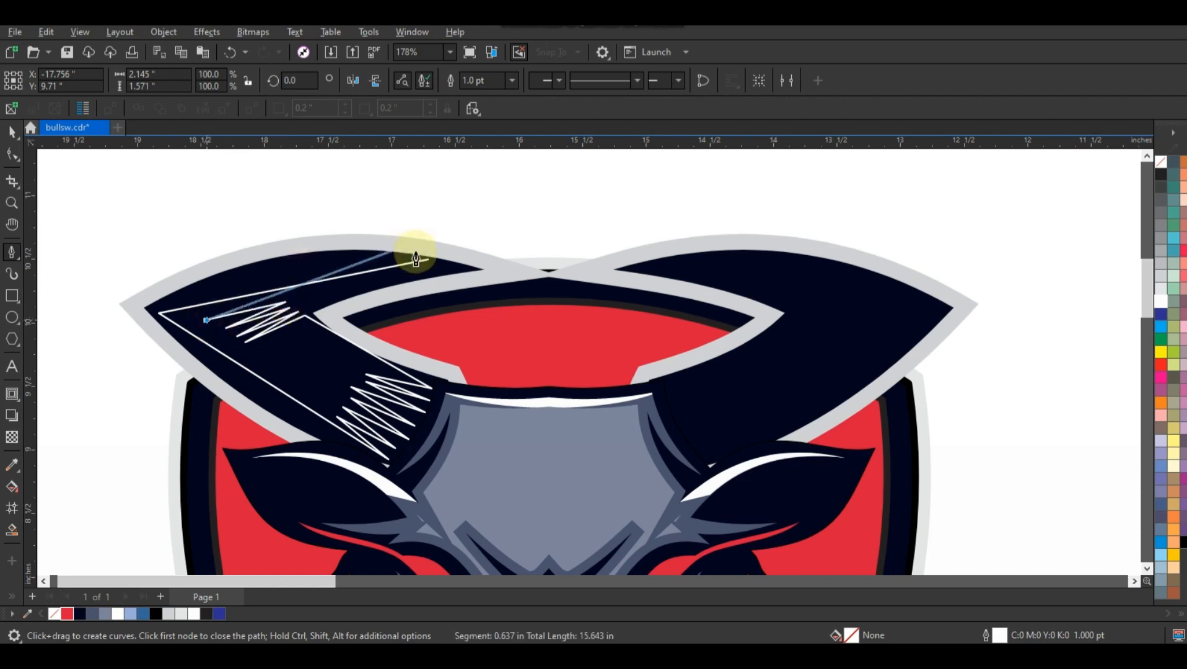
click(427, 259)
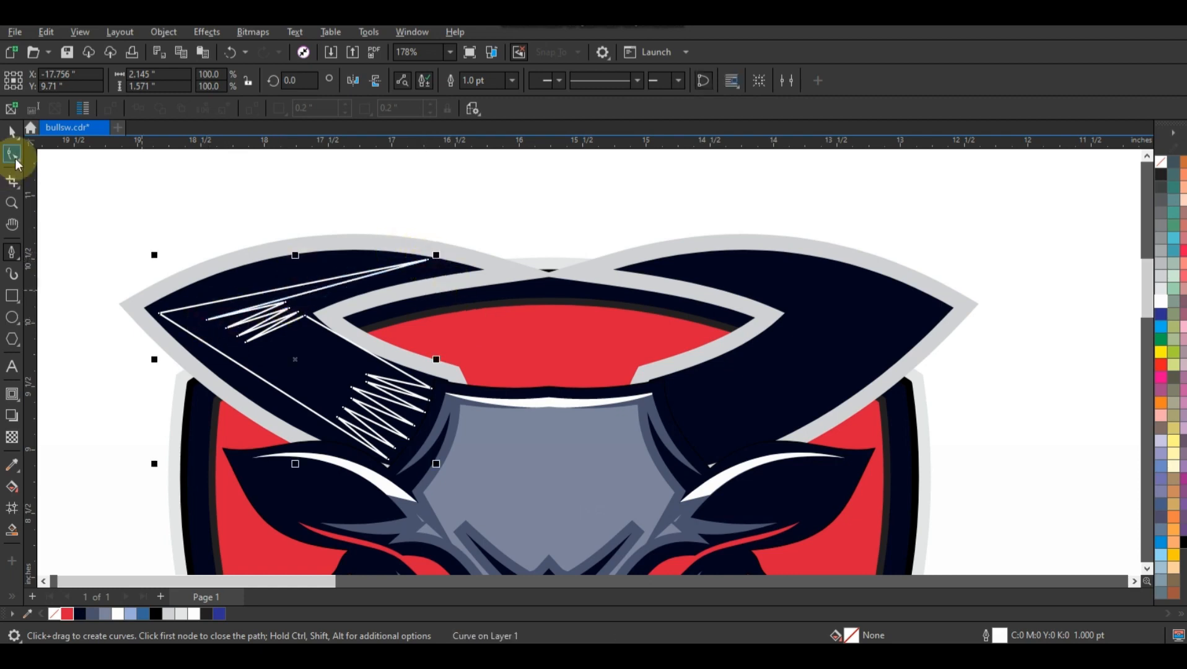
Convert all the highlight's segments to curves and bend them to follow the left horn, including both zigzags and the tip node
click(12, 155)
drag(125, 186, 551, 482)
click(217, 83)
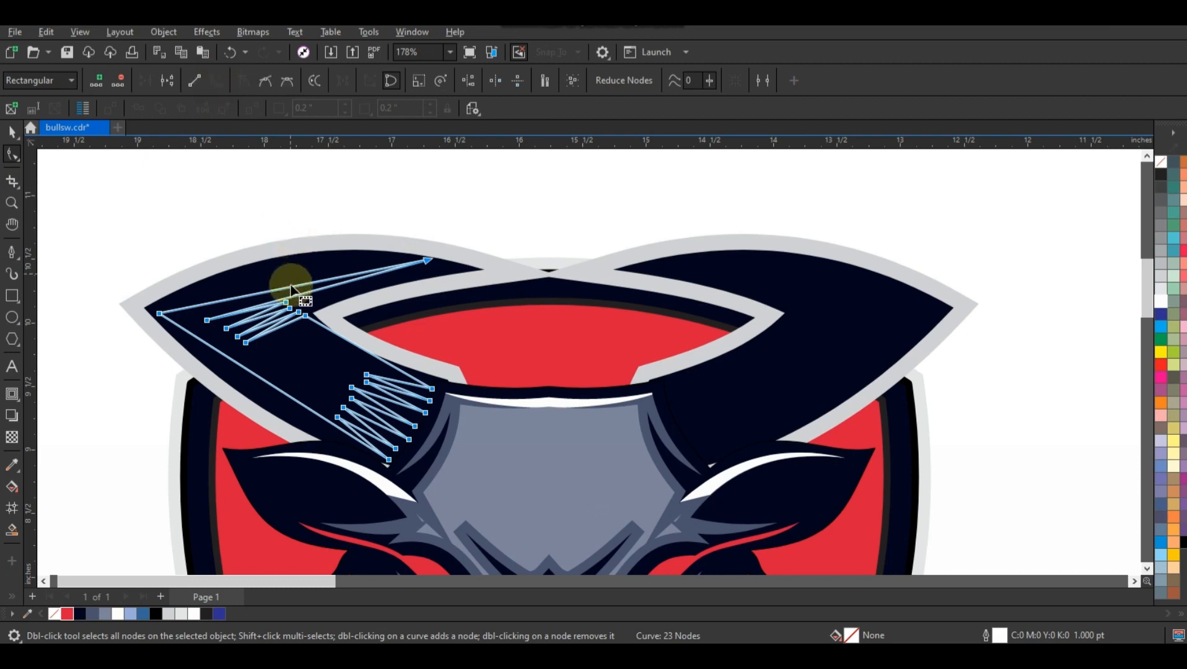
drag(290, 287, 314, 280)
drag(252, 372, 248, 384)
drag(325, 330, 333, 340)
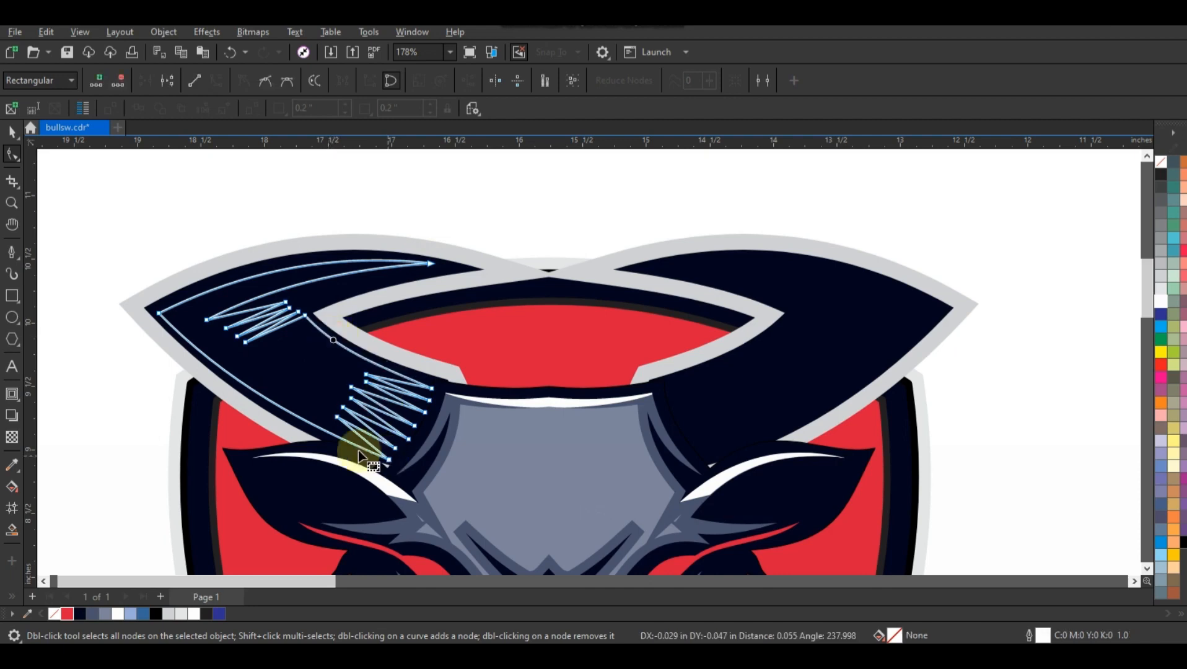
drag(363, 438, 402, 389)
mouse_move(282, 328)
mouse_down()
mouse_move(266, 335)
mouse_move(261, 323)
mouse_up()
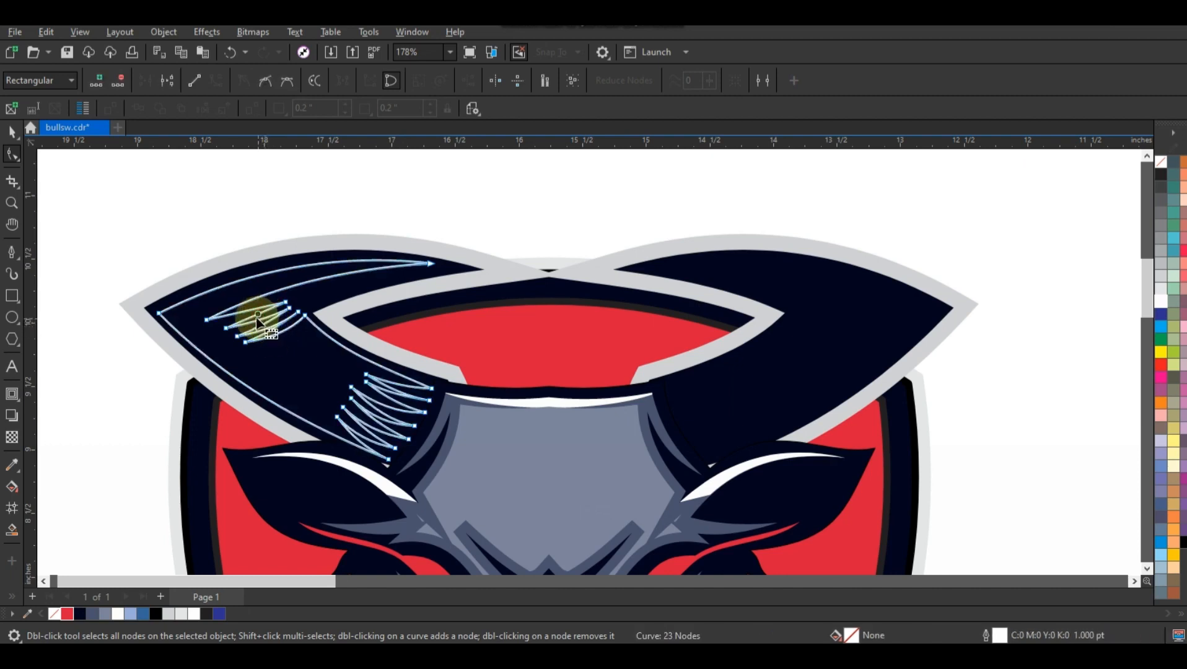
drag(160, 312, 161, 309)
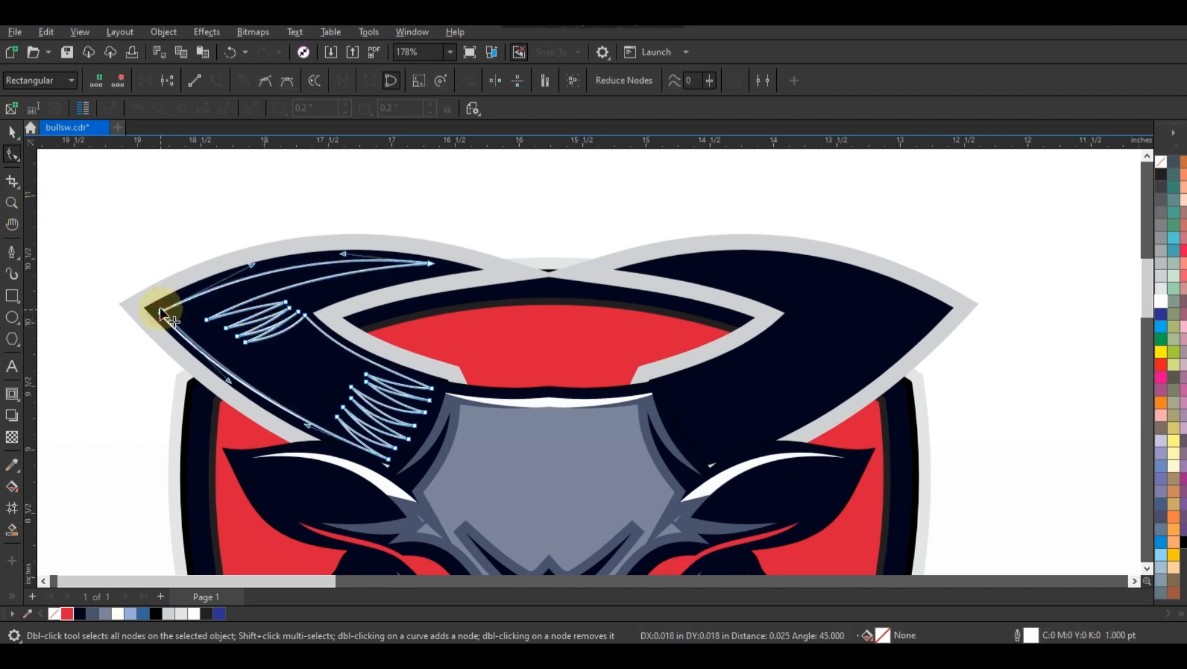
click(12, 132)
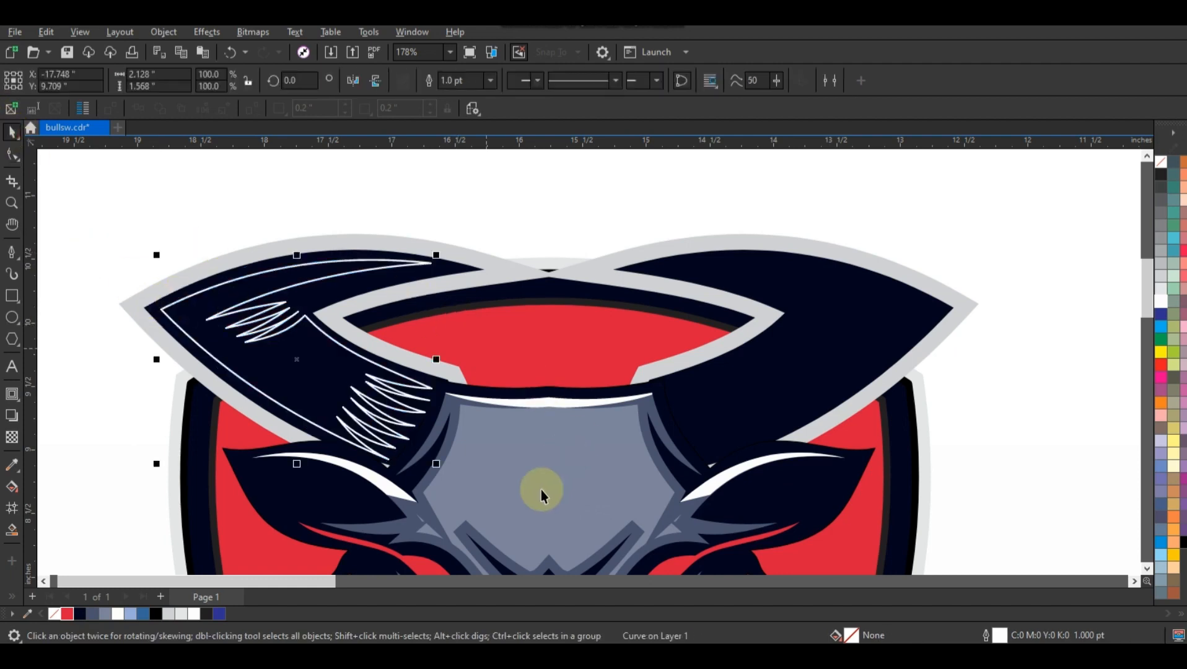
Fill the left horn highlight with off-white #FFFEFC and remove its outline
click(119, 613)
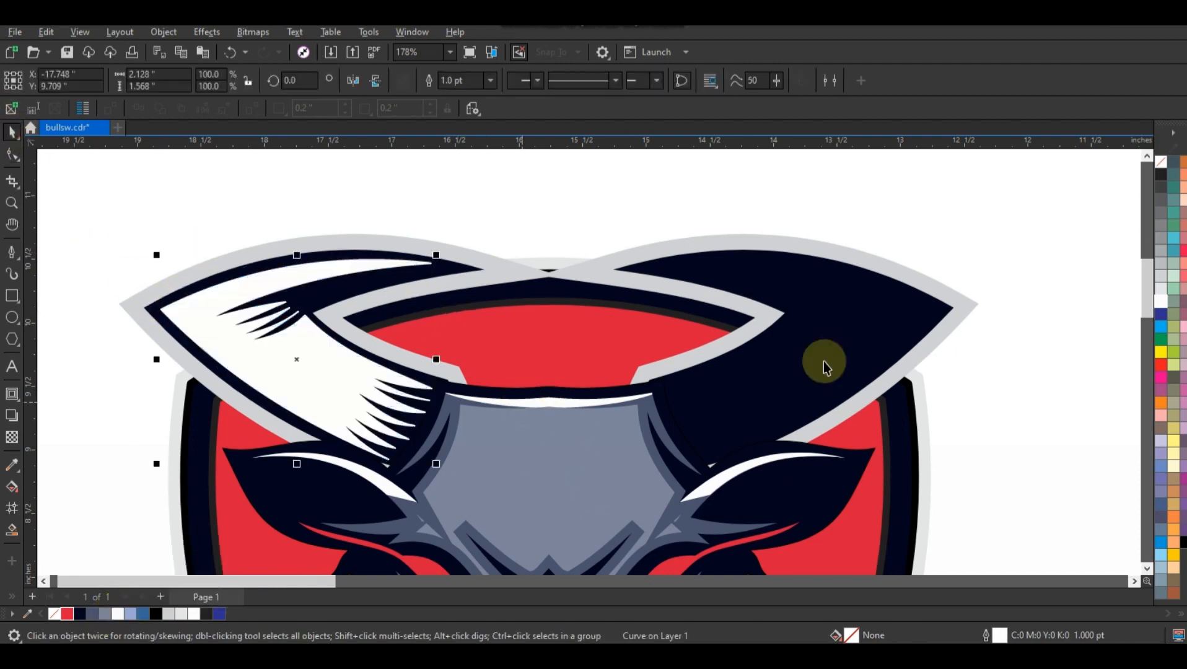
right_click(1158, 160)
click(1112, 173)
key(F3)
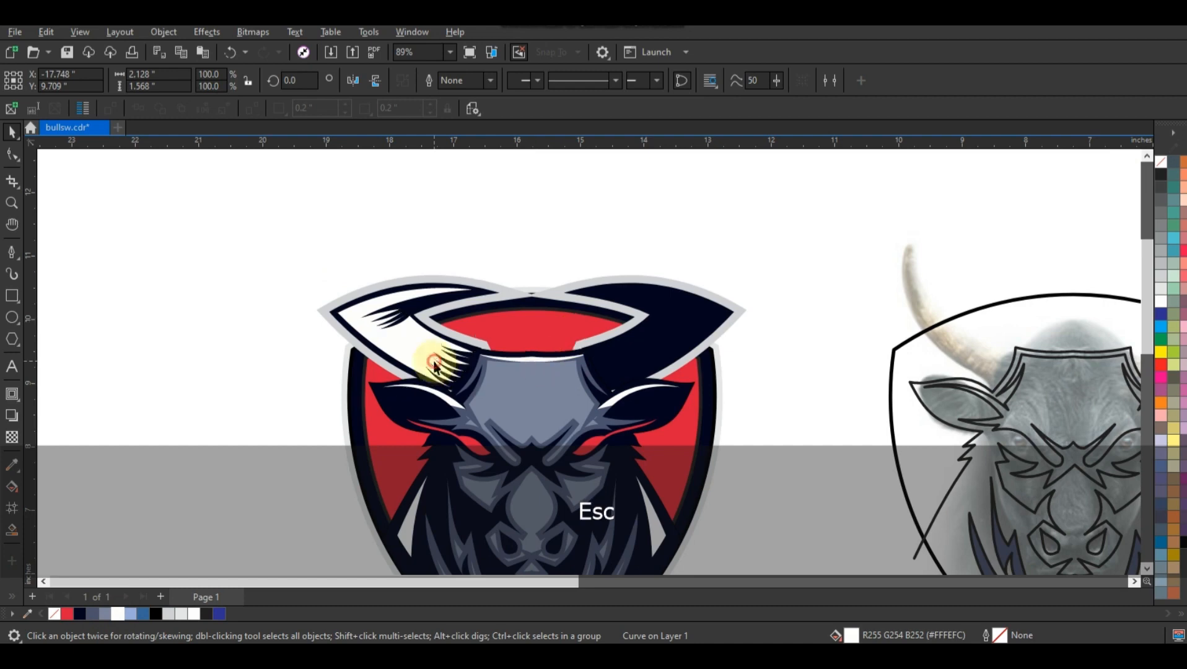
key(Escape)
scroll(545, 233, down, 2)
key(shift+F2)
key(Escape)
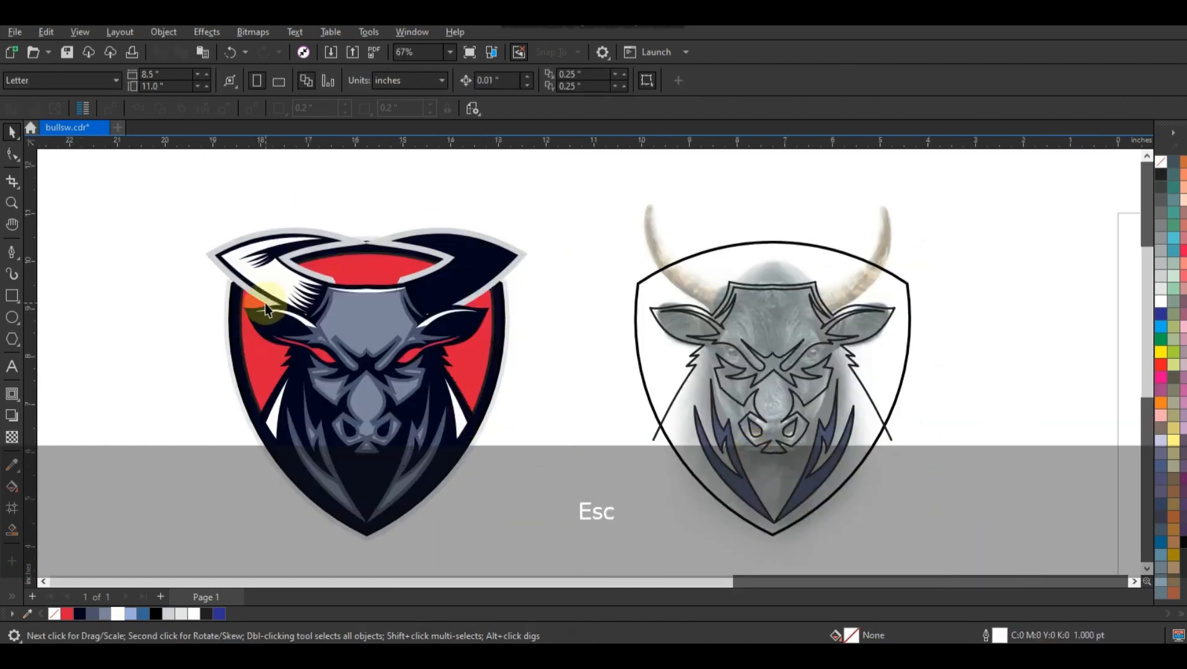
Mirror a copy of the left horn highlight onto the right horn and recolour both highlights light grey
click(272, 287)
drag(218, 276, 329, 288)
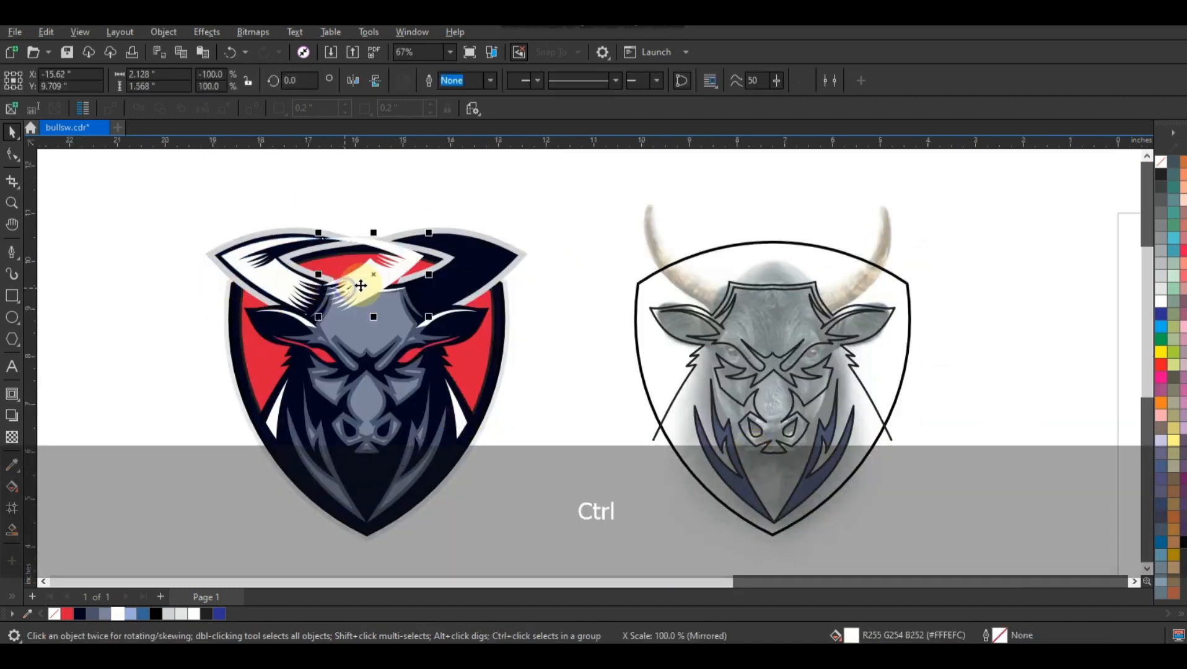
drag(443, 285, 447, 284)
shift+click(284, 286)
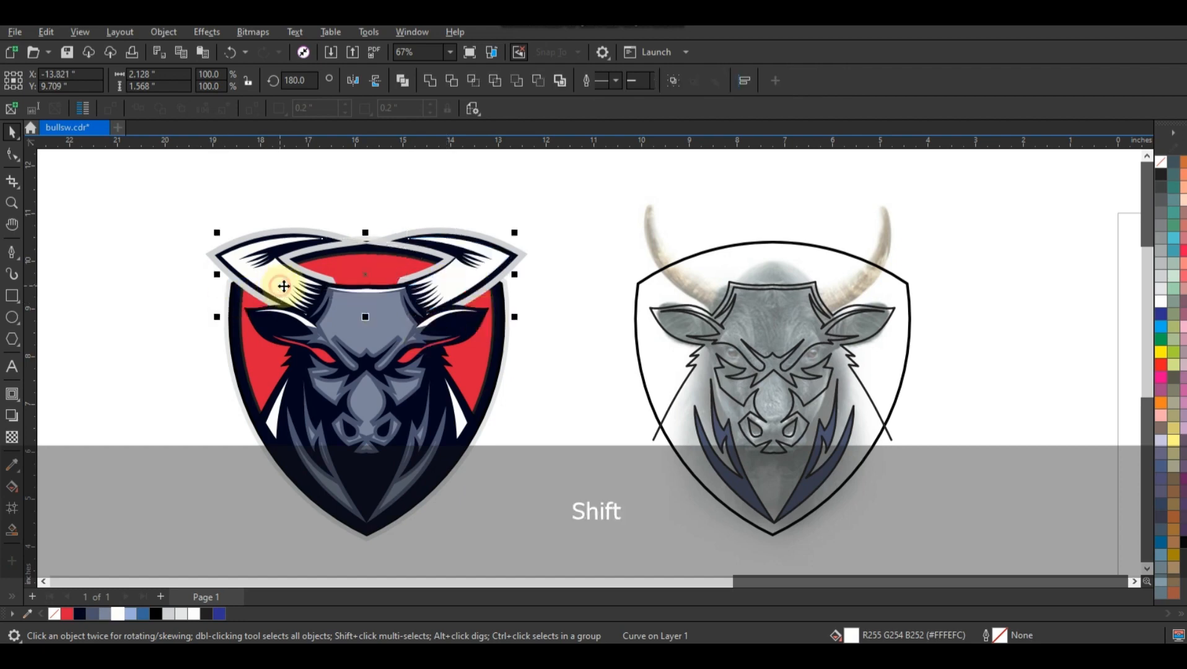
ctrl+click(1162, 288)
click(600, 219)
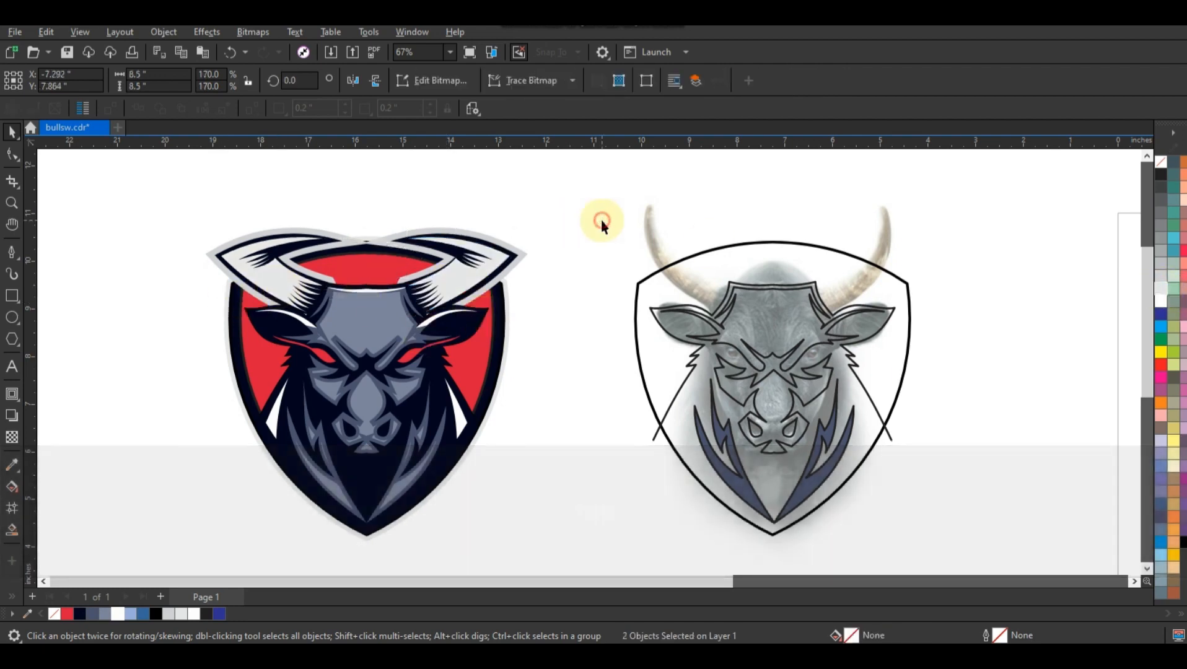
click(571, 314)
click(518, 422)
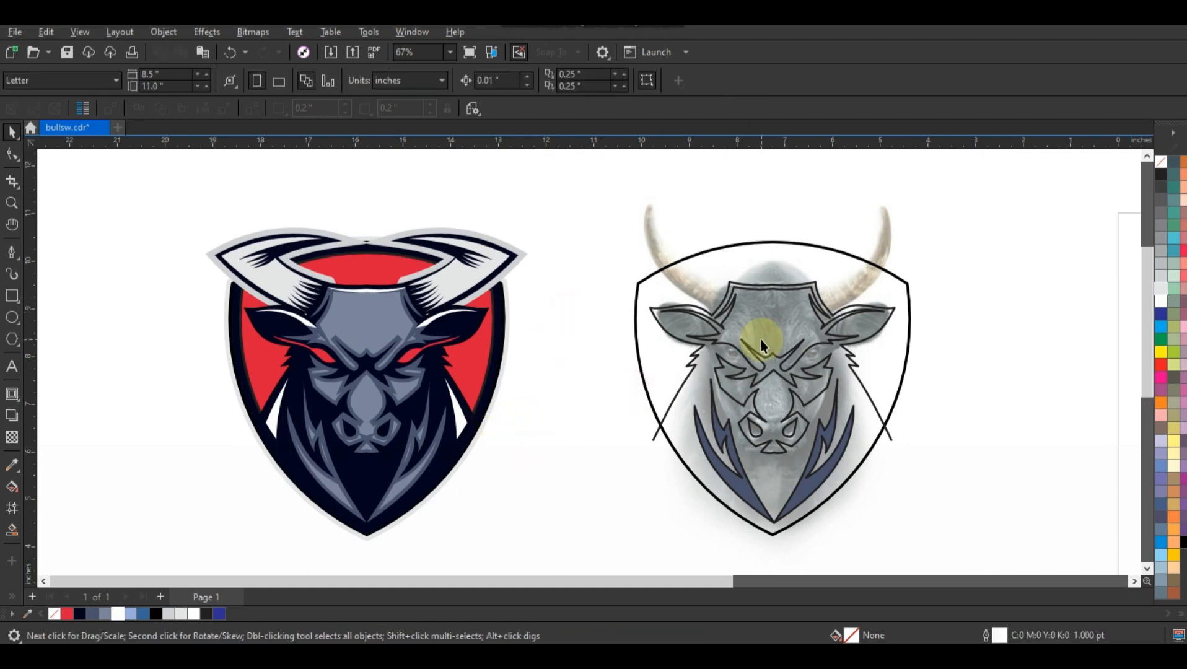
Move the bull photo and its traced outlines together horizontally, farther away from the coloured logo
key(F3)
key(Escape)
drag(747, 390, 926, 390)
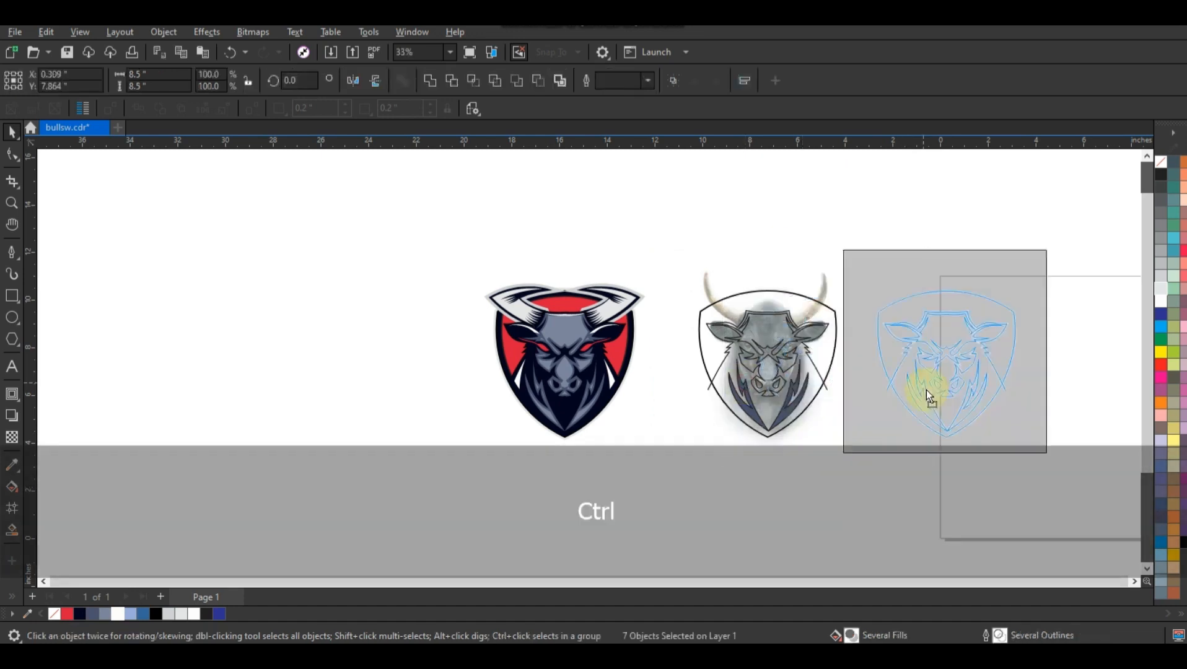
Draw a square about 13.26 inches wide around the logo area, fill it with dark navy and send it to the back
drag(365, 317, 623, 532)
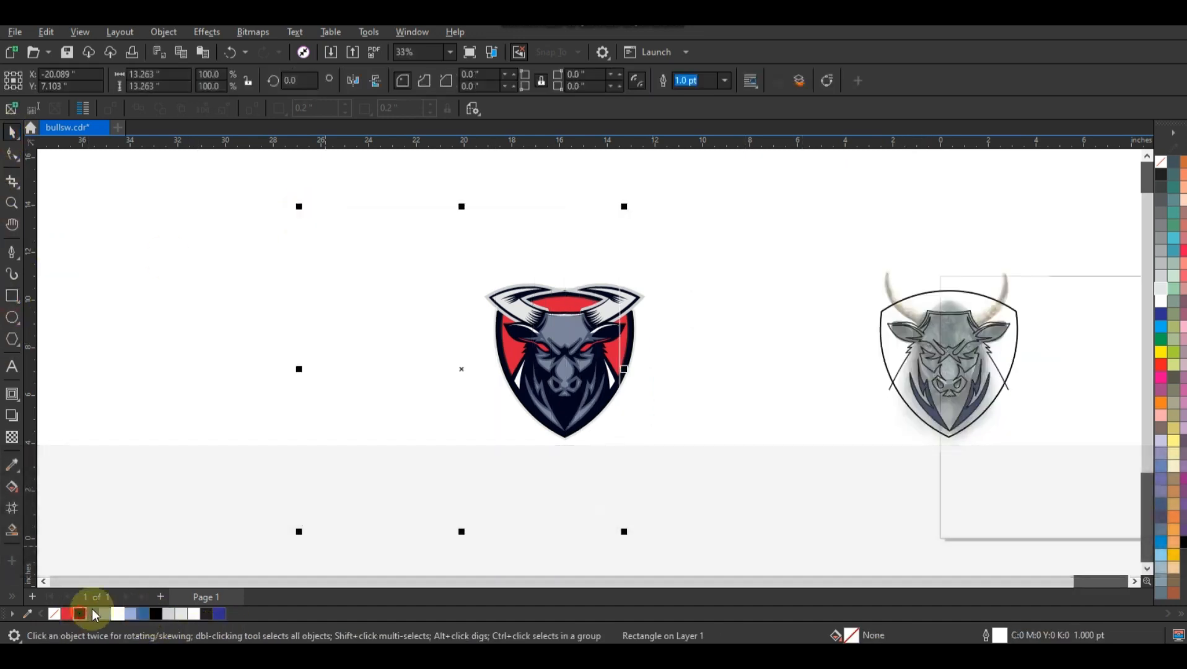
click(80, 613)
key(shift+Page_Down)
Group all the logo's objects and centre the group horizontally on the navy square
key(ctrl+g)
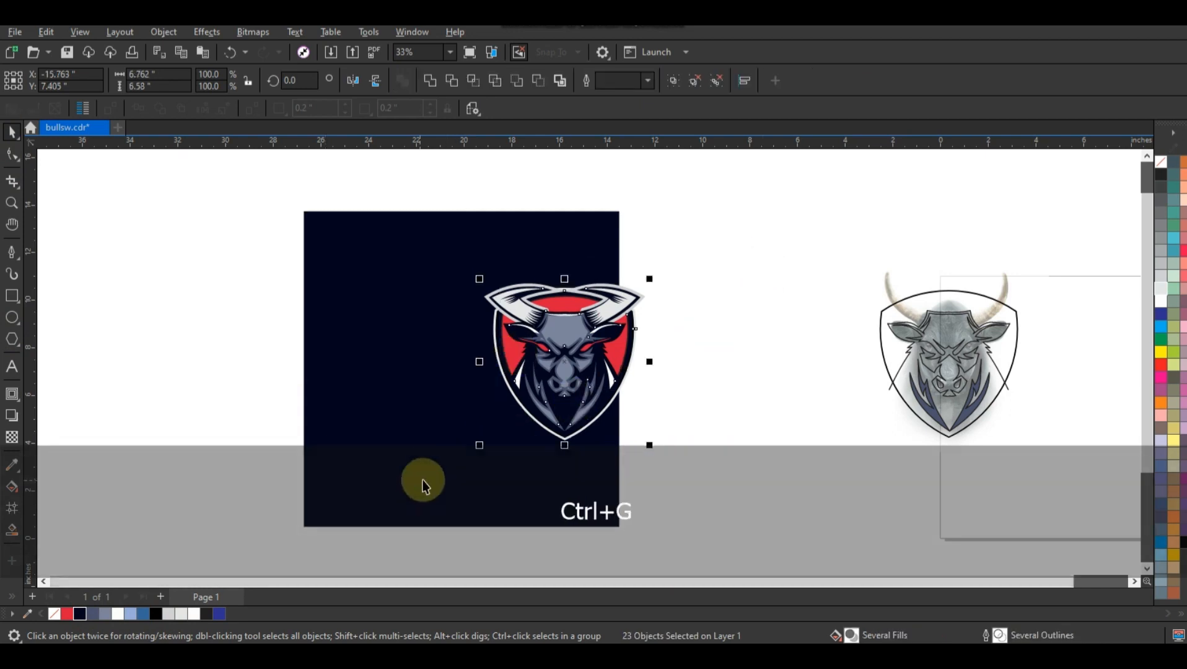
shift+click(477, 469)
key(c)
Enlarge the logo group proportionally from its centre to 136% and remove its outlines
click(499, 409)
drag(547, 280, 576, 249)
right_click(1166, 162)
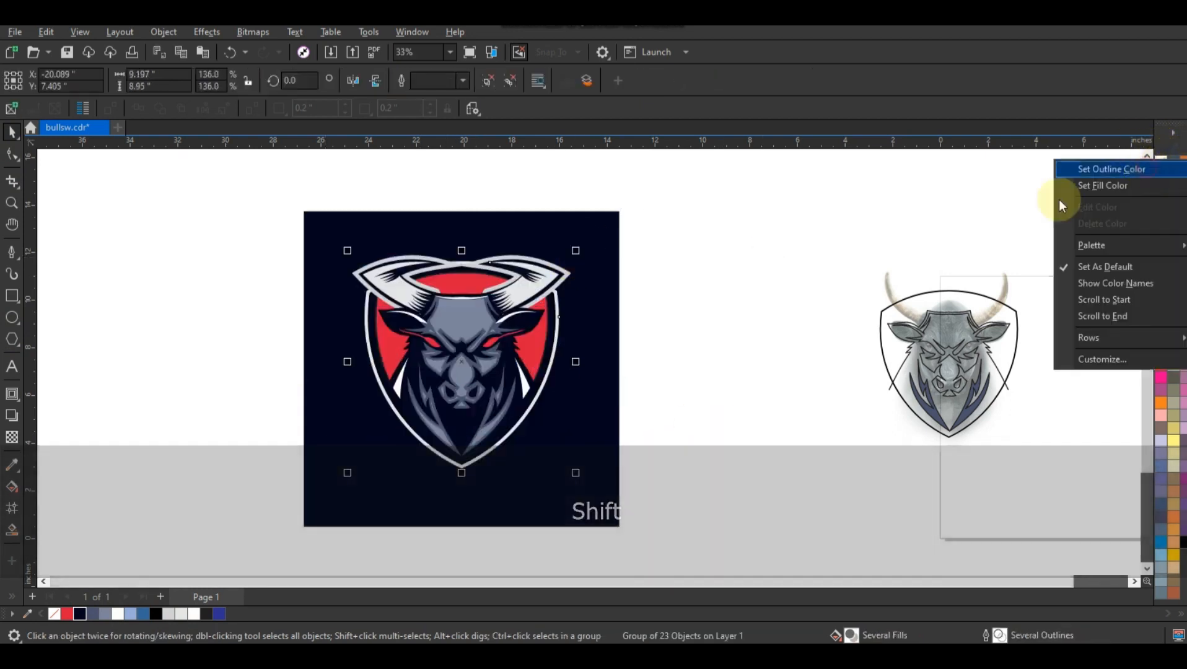
click(795, 220)
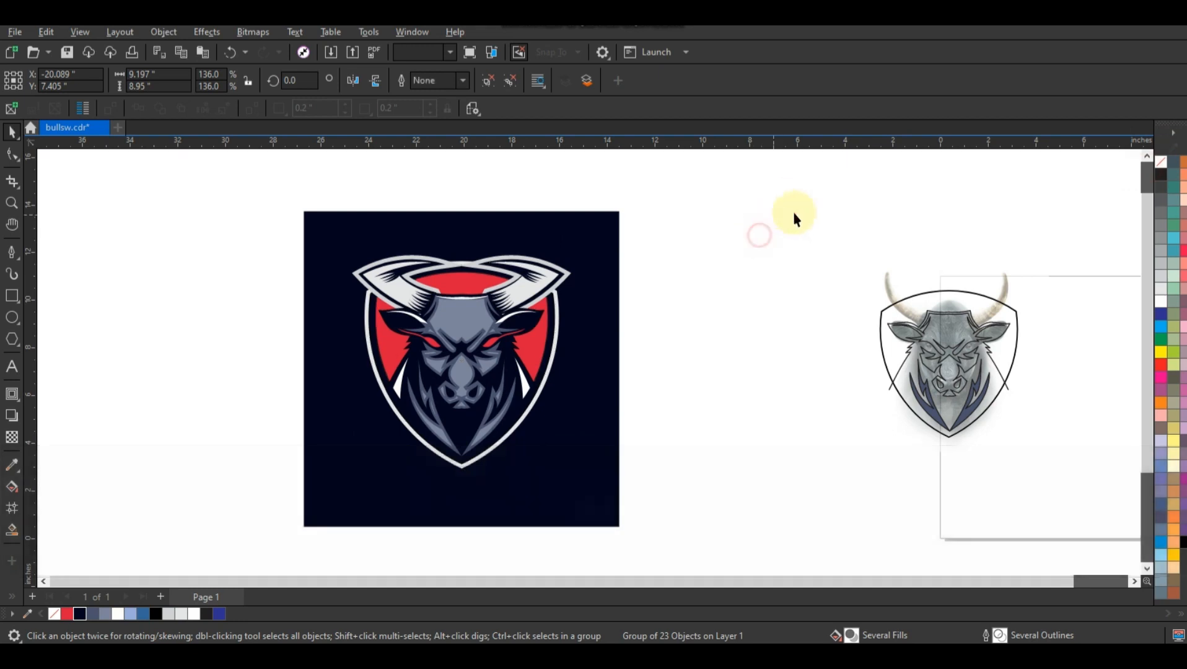
Draw a straight diagonal line between the navy square's upper right and lower left corners, and move the logo off the square
click(619, 211)
click(305, 526)
key(space)
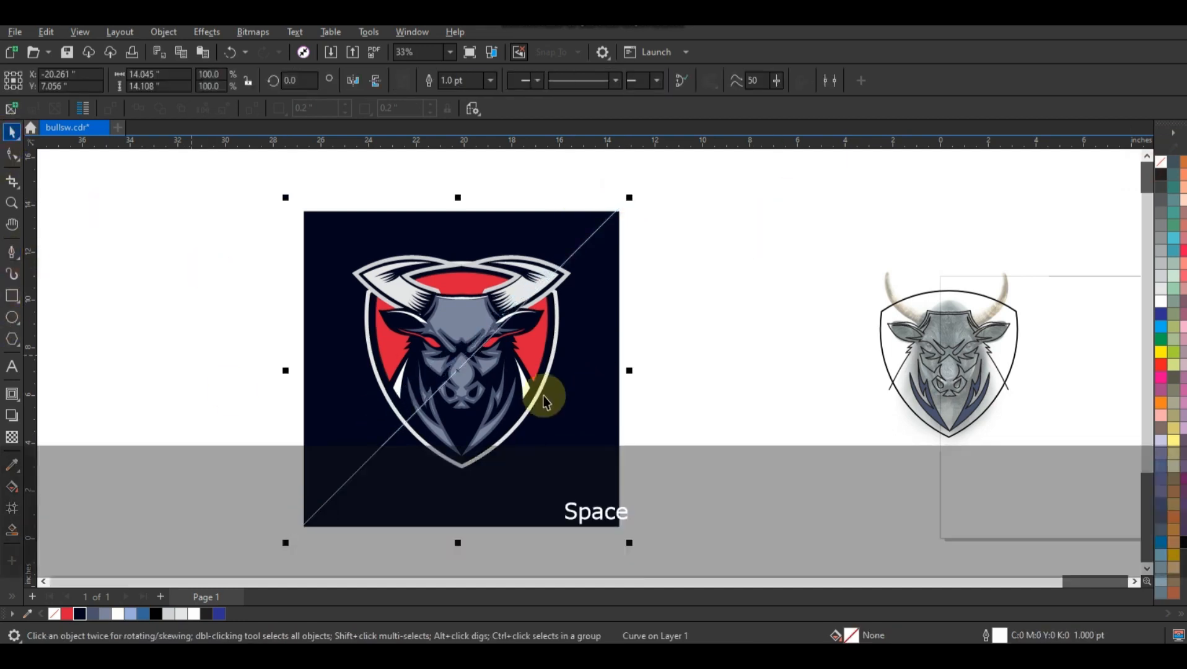
drag(544, 400, 817, 392)
Smart-fill the square's half above the diagonal, colour it with the logo's red and delete the diagonal line
click(12, 530)
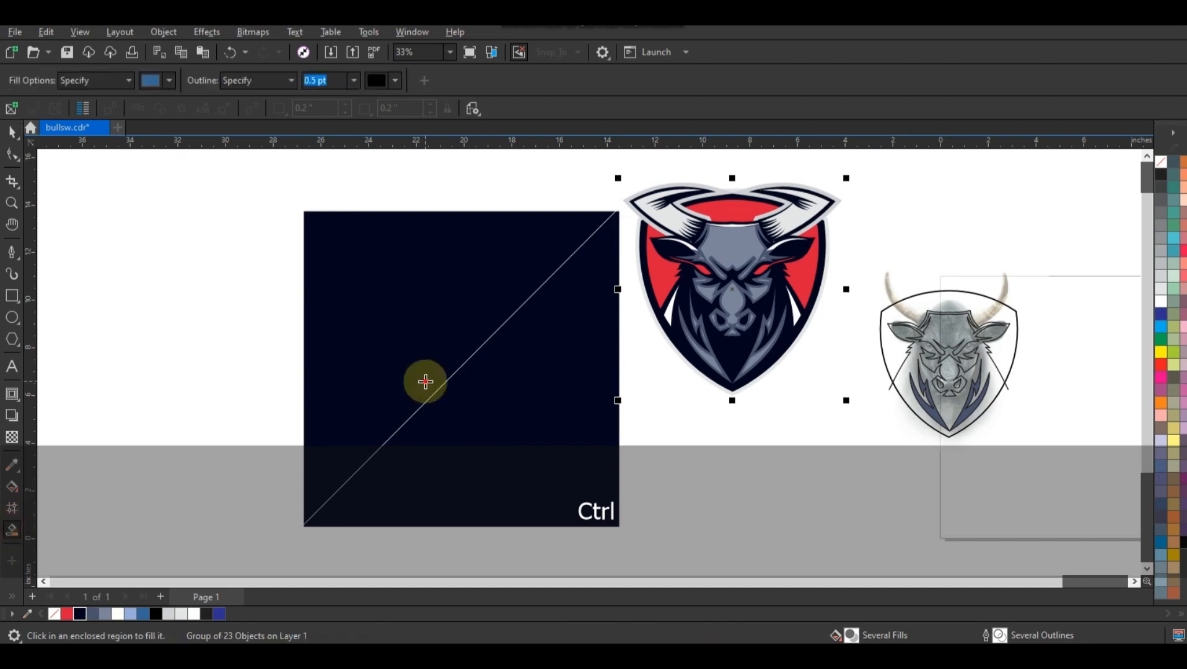
click(425, 381)
click(12, 132)
click(67, 613)
click(573, 189)
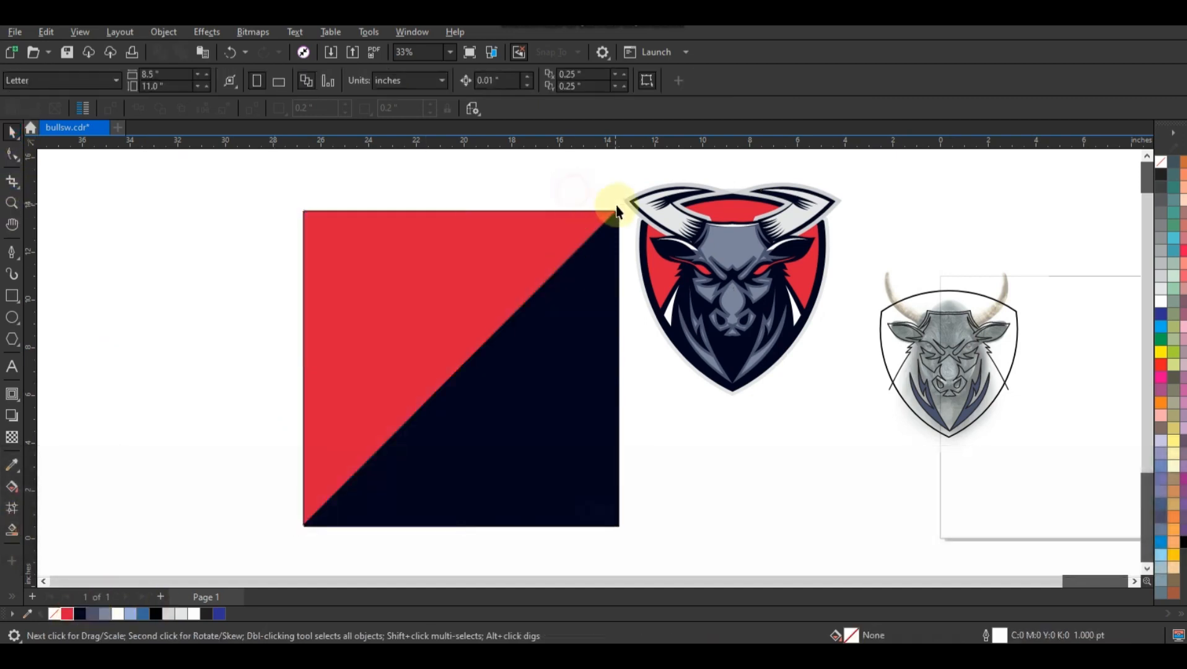
click(619, 214)
key(Delete)
Bring the logo group to the front and centre it horizontally and vertically on the two-tone square
click(683, 285)
key(shift+Page_Up)
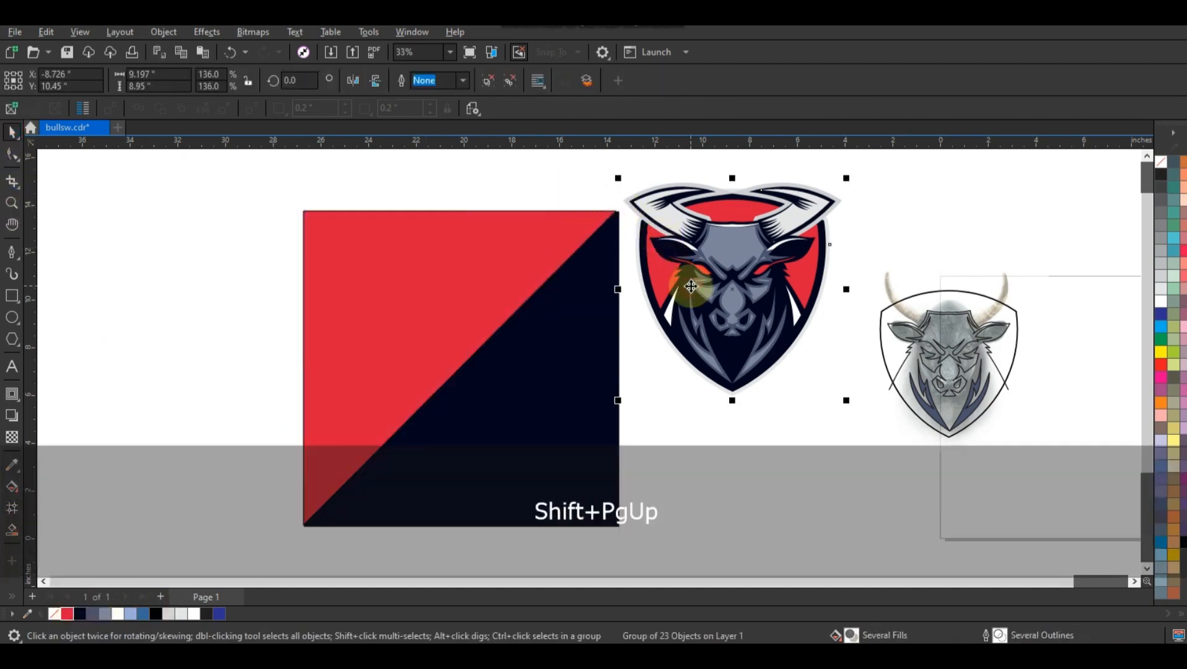
shift+click(552, 394)
key(c)
key(e)
drag(204, 236, 588, 485)
click(707, 406)
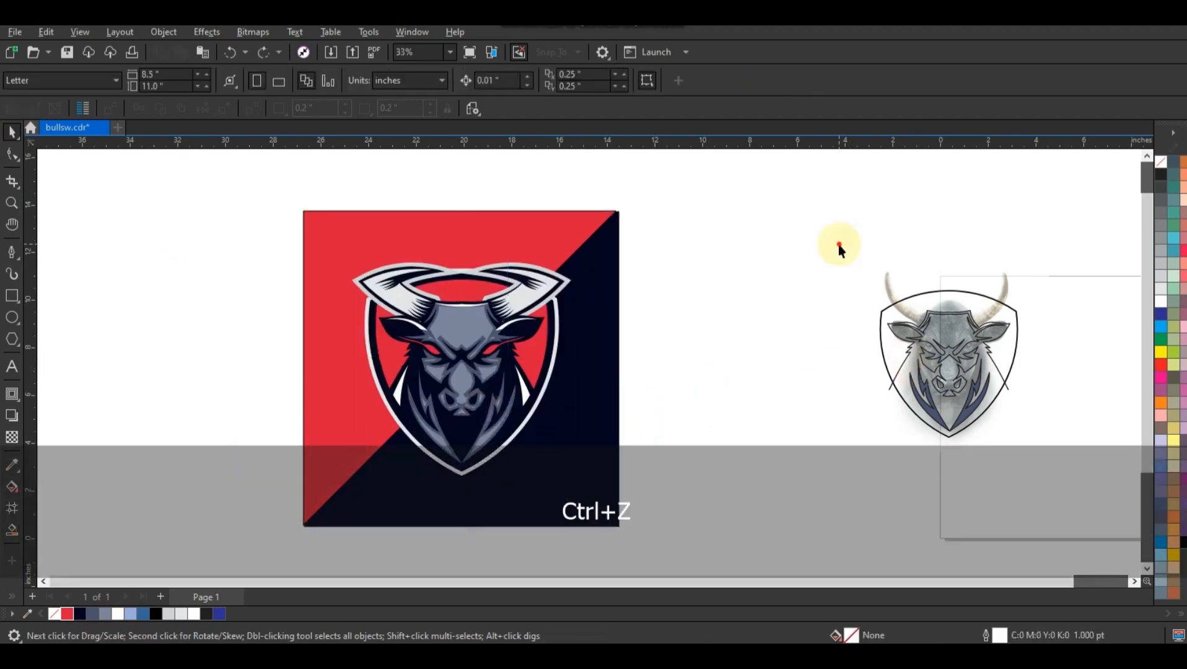
Delete the traced outlines lying over the bull photo and move the photo next to the finished artwork
drag(837, 243, 1033, 450)
key(Delete)
drag(939, 409, 711, 433)
Reduce the bull photo's transparency, shift it clear of the square and enlarge it proportionally to about 241%
click(12, 437)
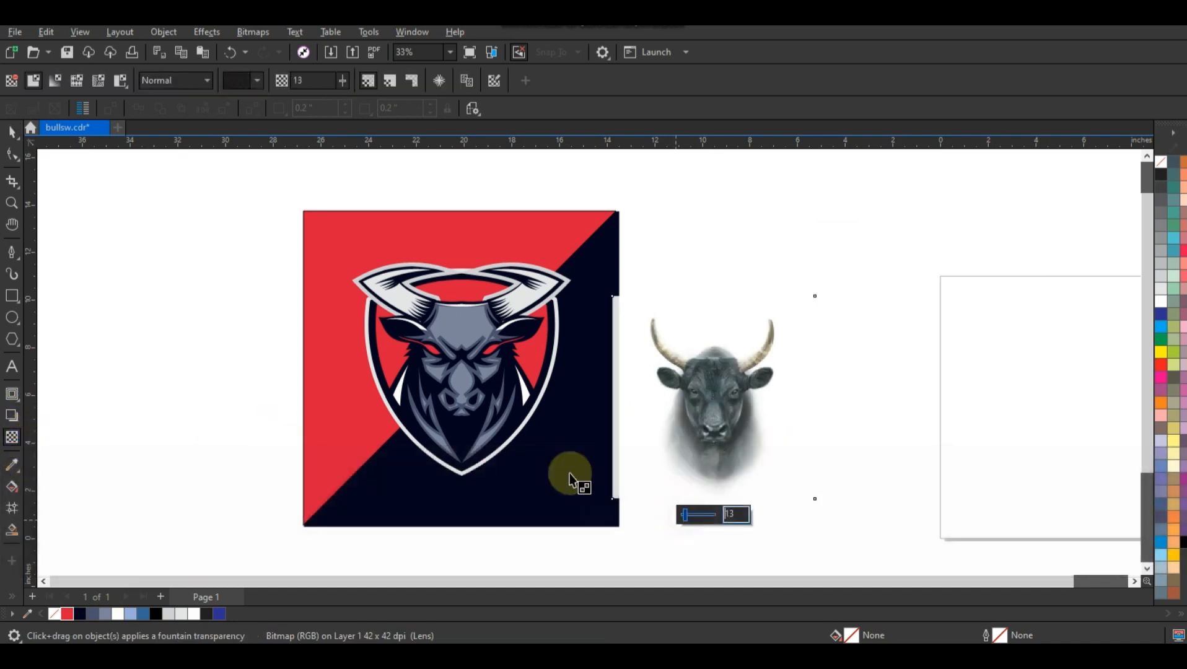
click(12, 131)
drag(760, 397, 809, 393)
drag(865, 289, 989, 206)
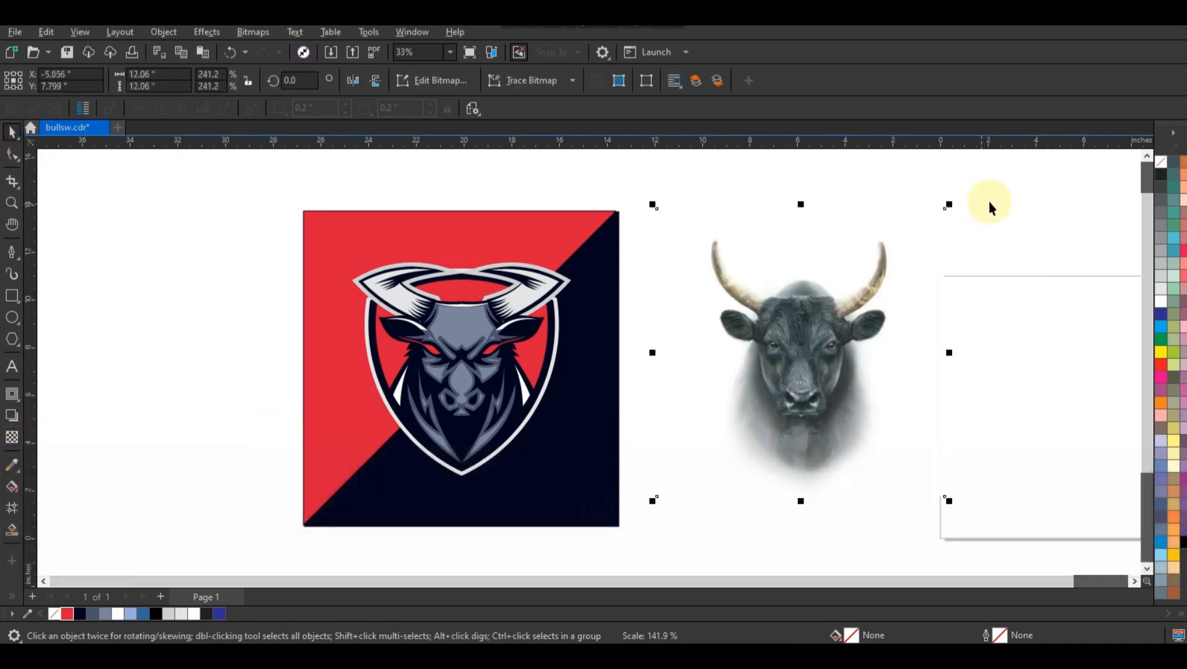
Preview the finished logo artwork and the bull photo side by side in full screen
drag(241, 540, 243, 542)
key(shift+F2)
key(Escape)
key(F9)
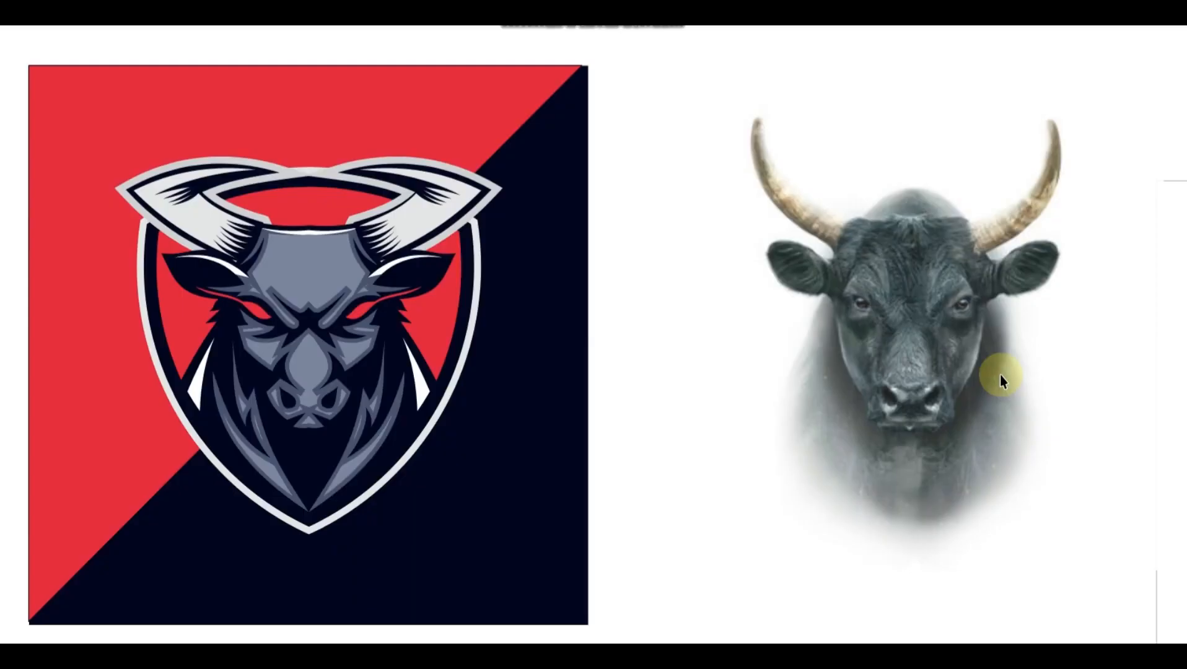